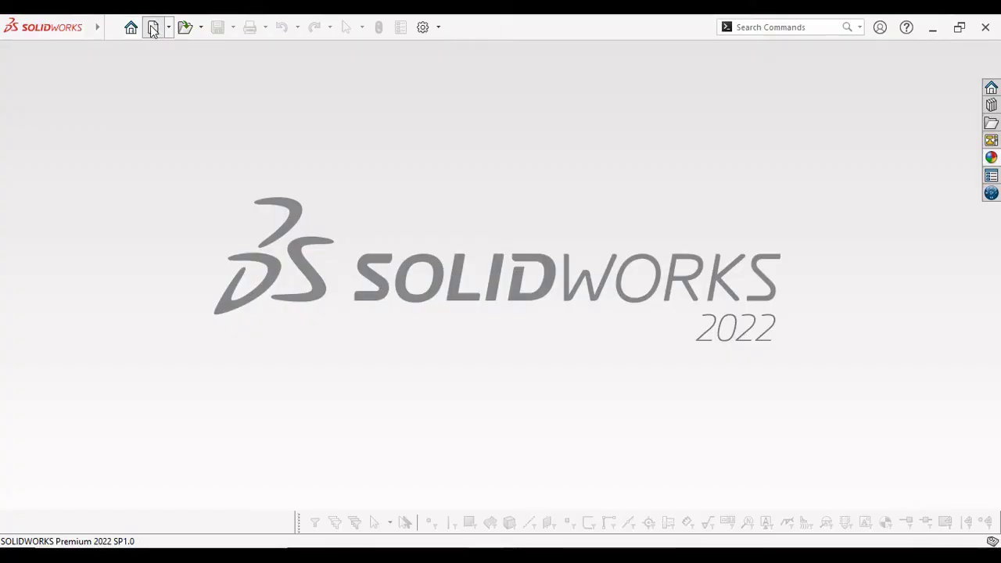
Step: Open the New SOLIDWORKS Document dialog from the toolbar
{"action": "left_click", "coordinate": [152, 27]}
Step: Create a new Part with a Plain White scene background and MMGS units
{"action": "left_click", "coordinate": [375, 243]}
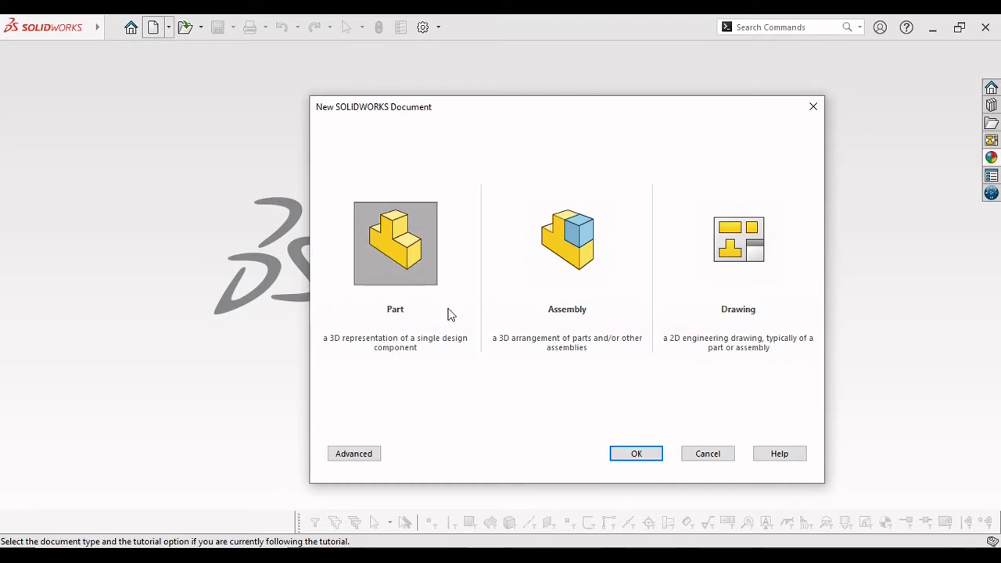
{"action": "left_click", "coordinate": [630, 454]}
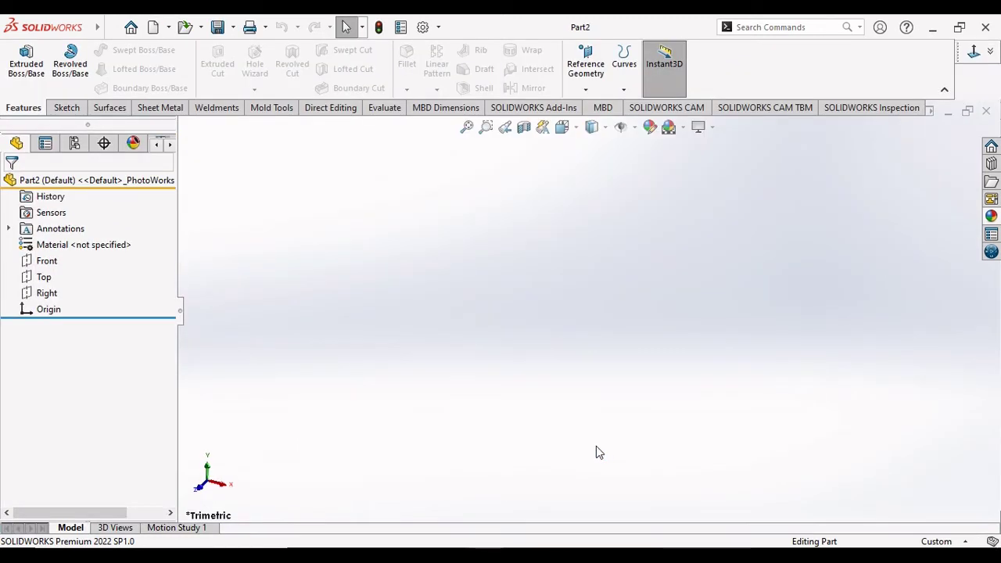
{"action": "left_click", "coordinate": [671, 127]}
{"action": "left_click", "coordinate": [706, 164]}
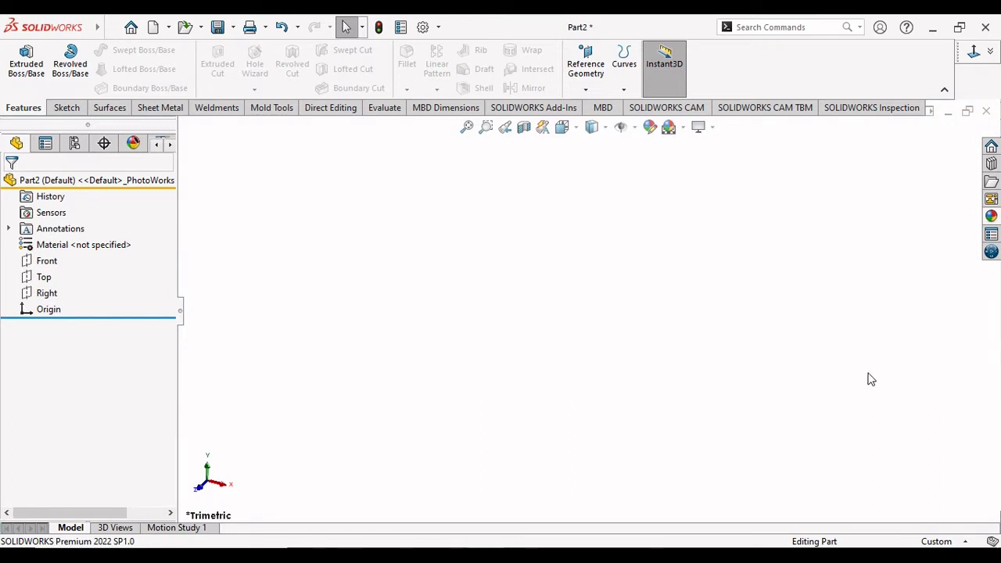
{"action": "left_click", "coordinate": [951, 541]}
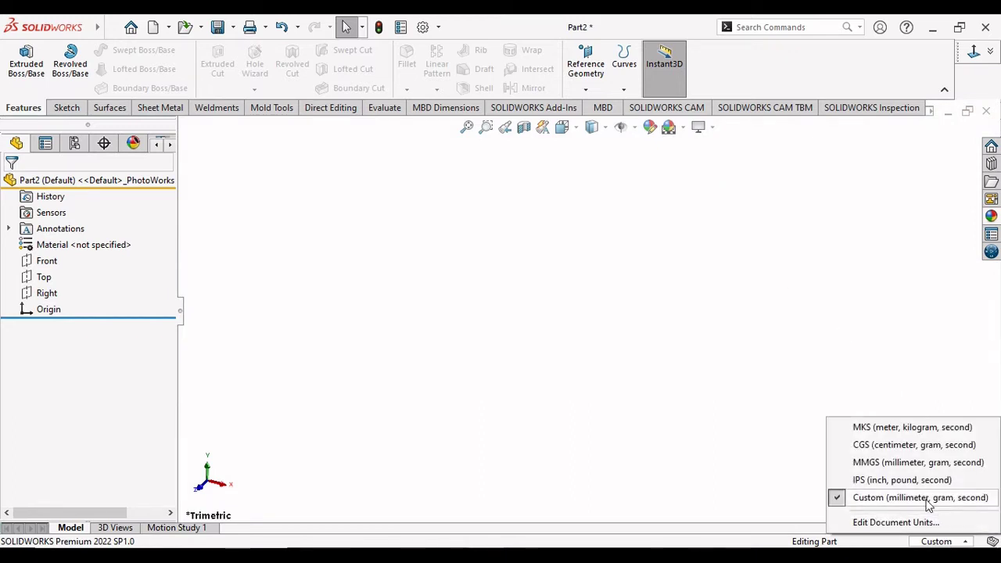
{"action": "left_click", "coordinate": [888, 462]}
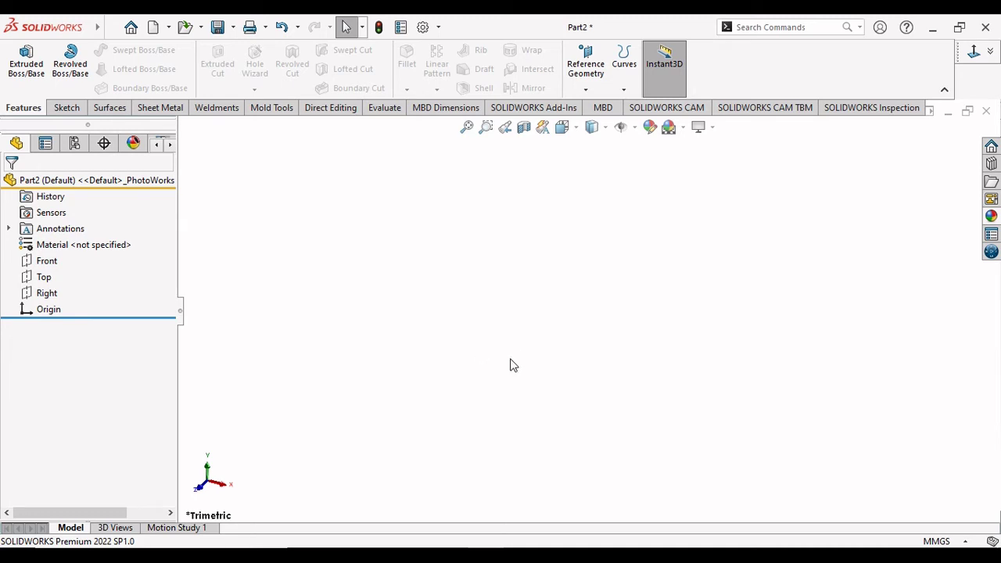
Step: On a Top-plane sketch, draw a large outer and smaller inner circle centred on the origin
{"action": "left_click", "coordinate": [44, 279]}
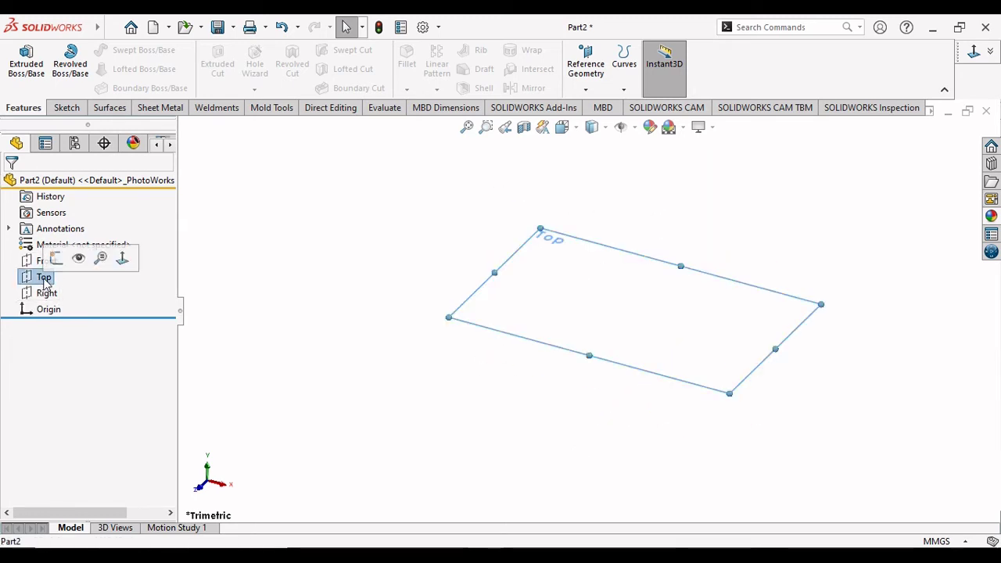
{"action": "left_click", "coordinate": [55, 258]}
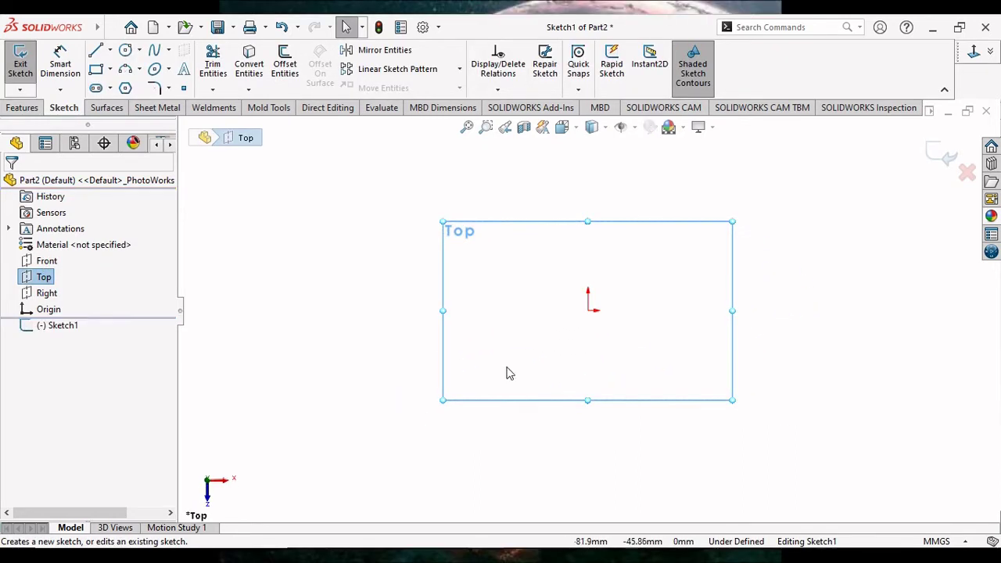
{"action": "left_click", "coordinate": [125, 49]}
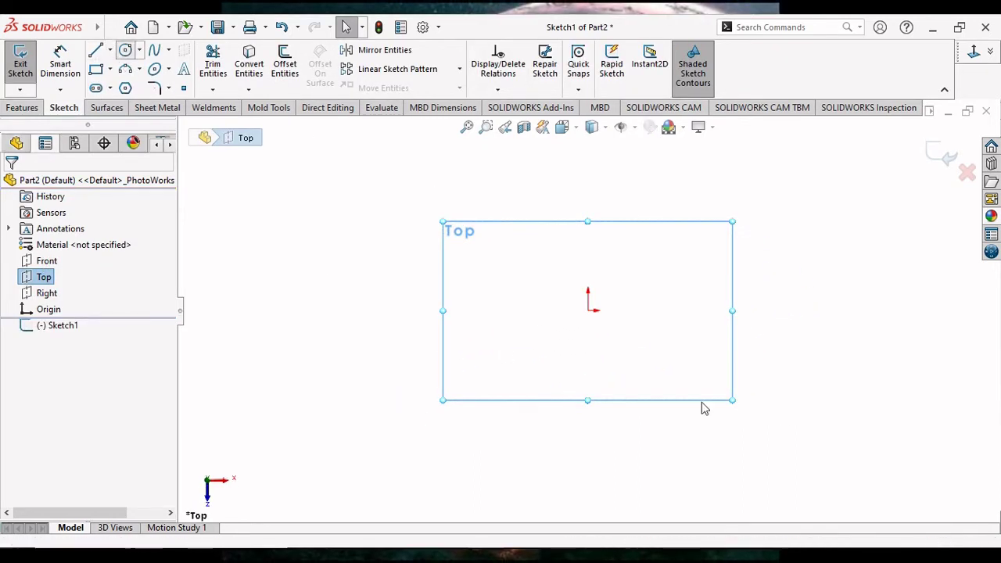
{"action": "left_click", "coordinate": [588, 313]}
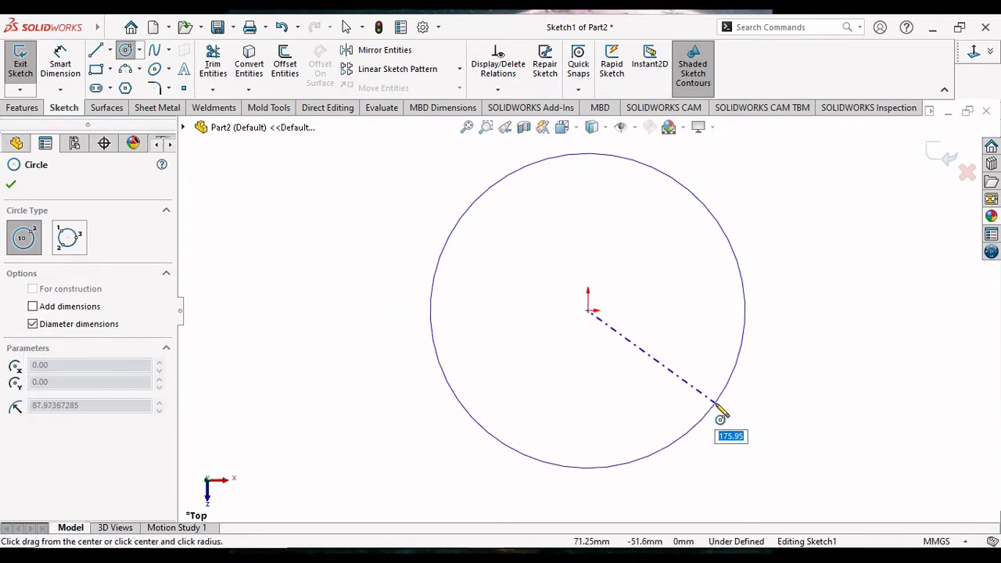
{"action": "left_click", "coordinate": [720, 414]}
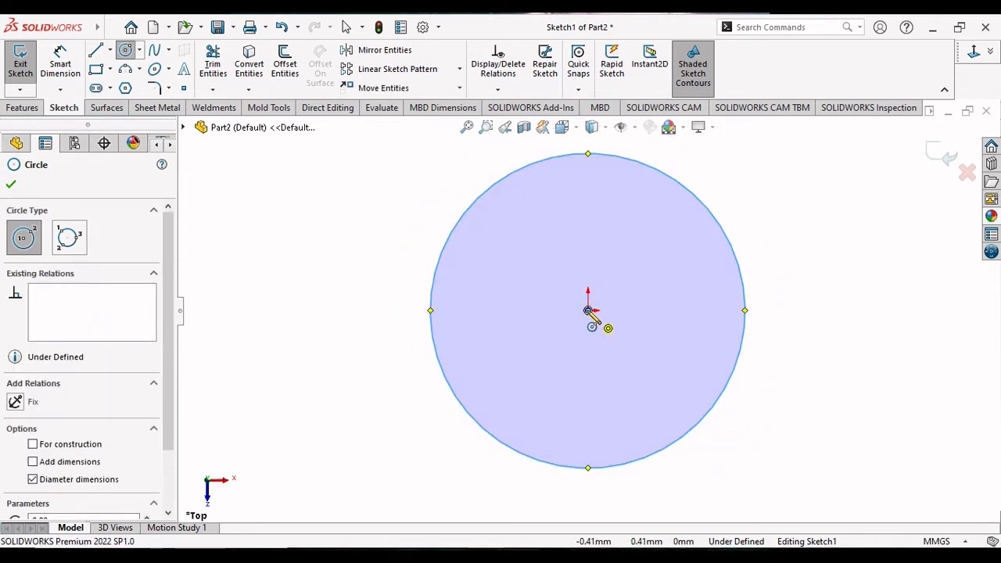
{"action": "left_click", "coordinate": [588, 311]}
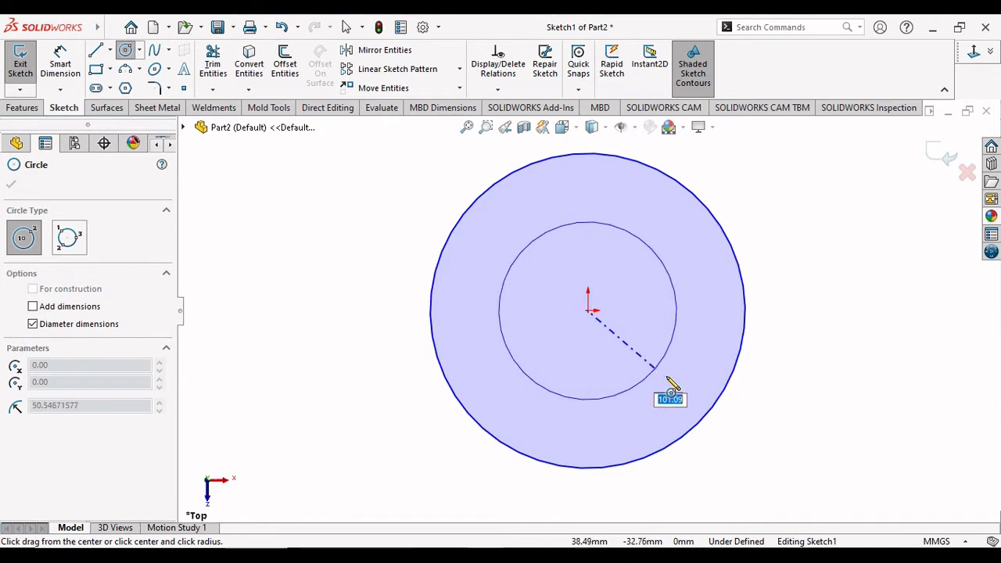
{"action": "left_click", "coordinate": [667, 384]}
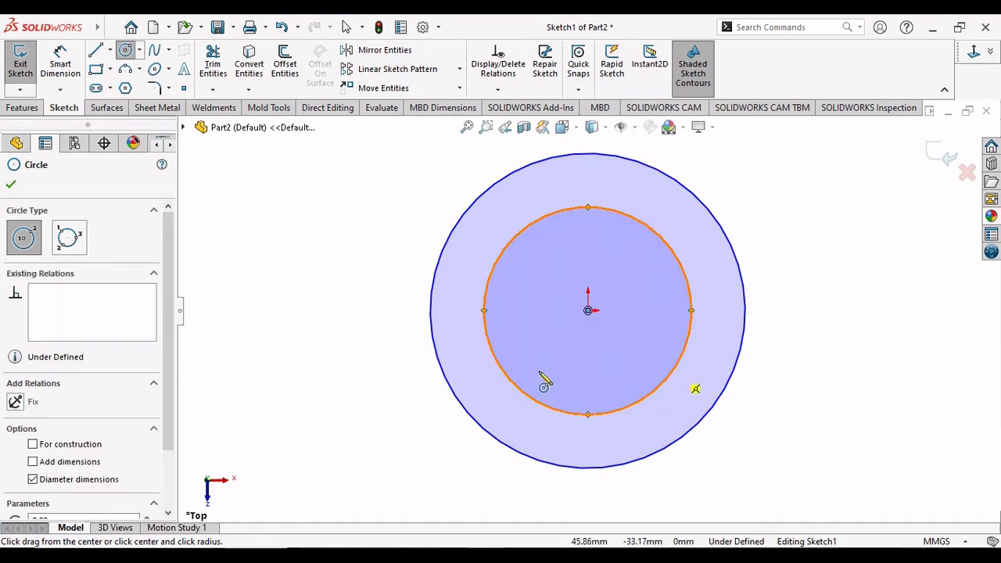
{"action": "key", "text": "Escape"}
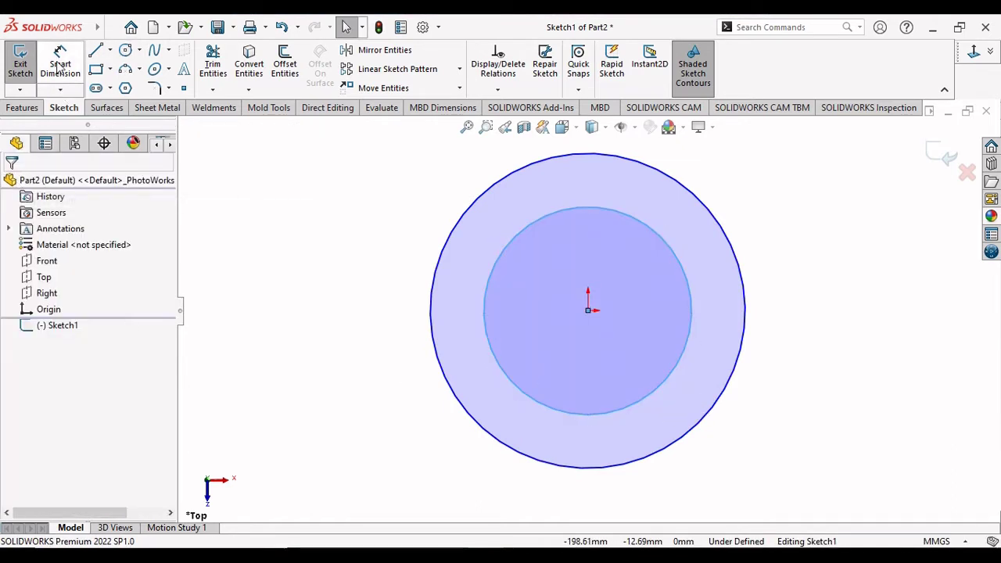
Step: Dimension the outer circle to a 200 mm diameter
{"action": "left_click", "coordinate": [60, 58]}
{"action": "left_click", "coordinate": [745, 328]}
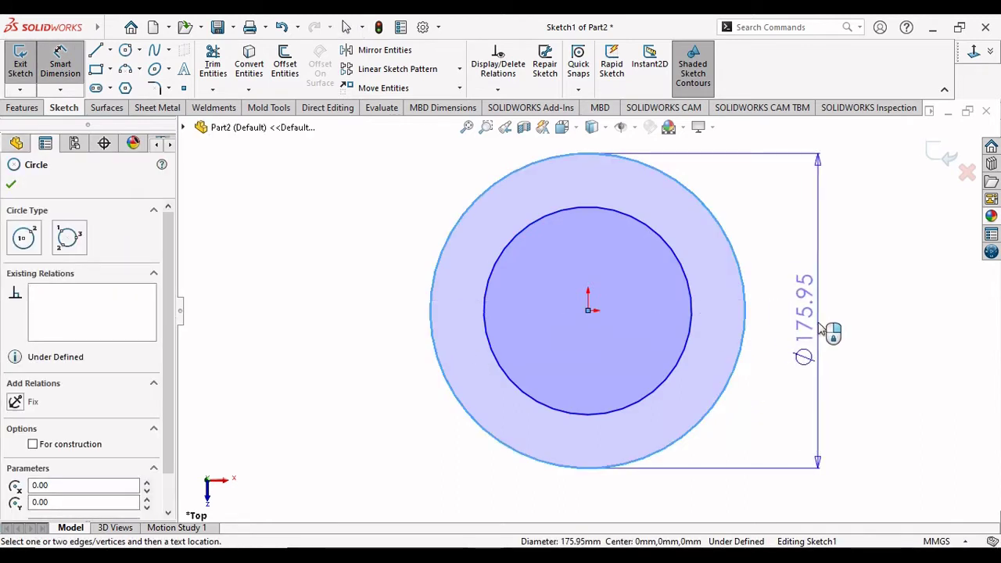
{"action": "left_click", "coordinate": [827, 333]}
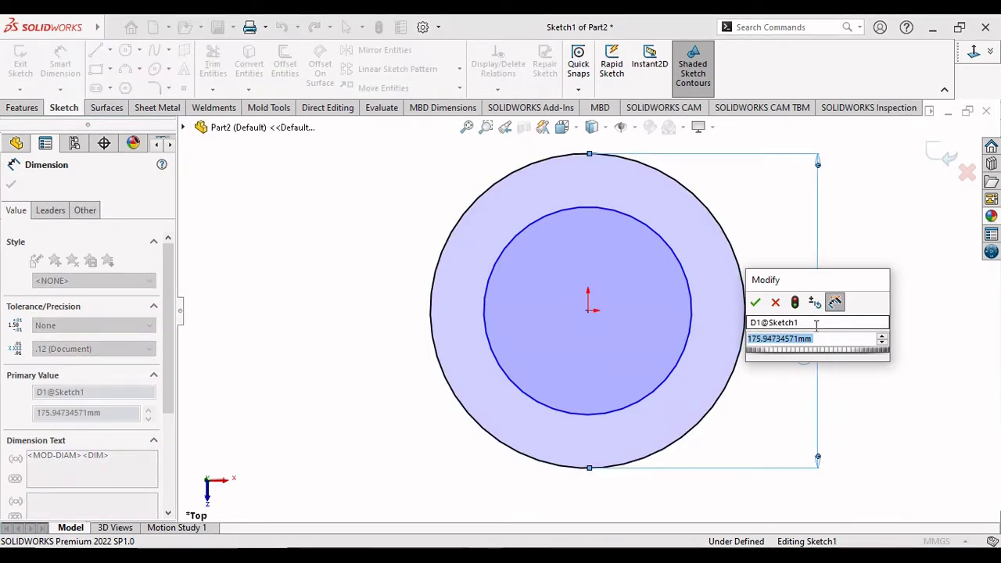
{"action": "type", "text": "200"}
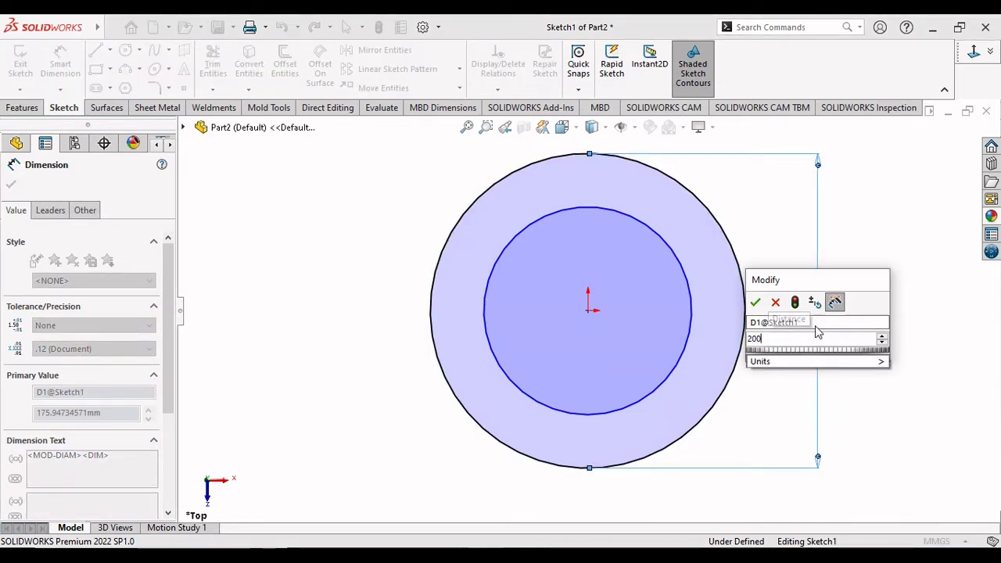
{"action": "left_click", "coordinate": [756, 303]}
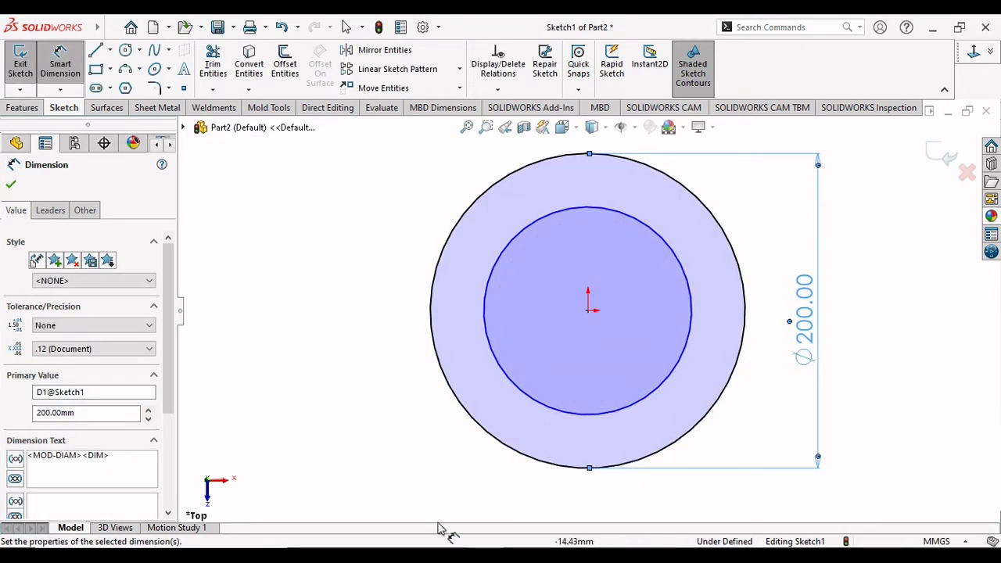
Step: Dimension the inner circle to 138 mm and move both diameter dimensions to the right
{"action": "left_click", "coordinate": [694, 320]}
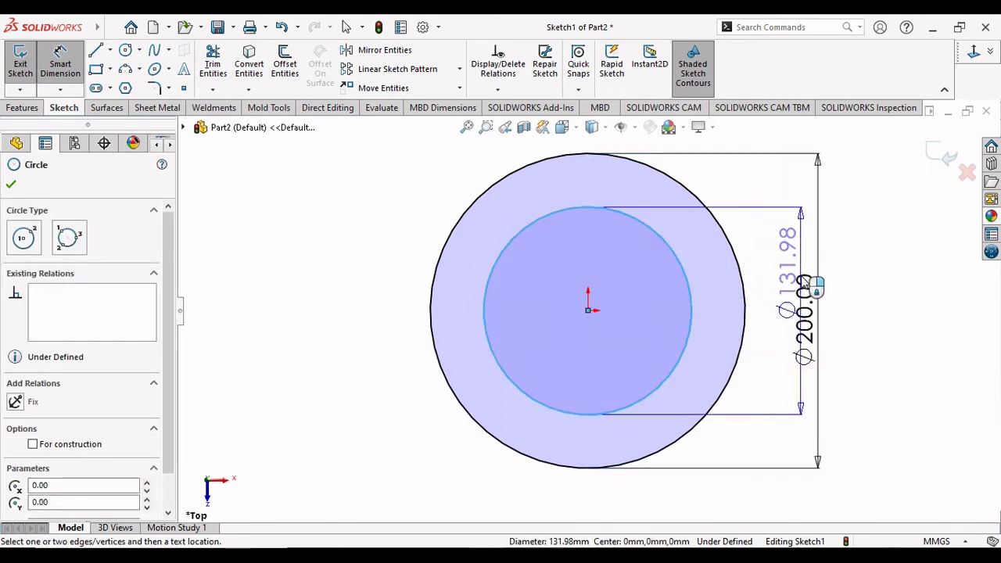
{"action": "left_click", "coordinate": [782, 283]}
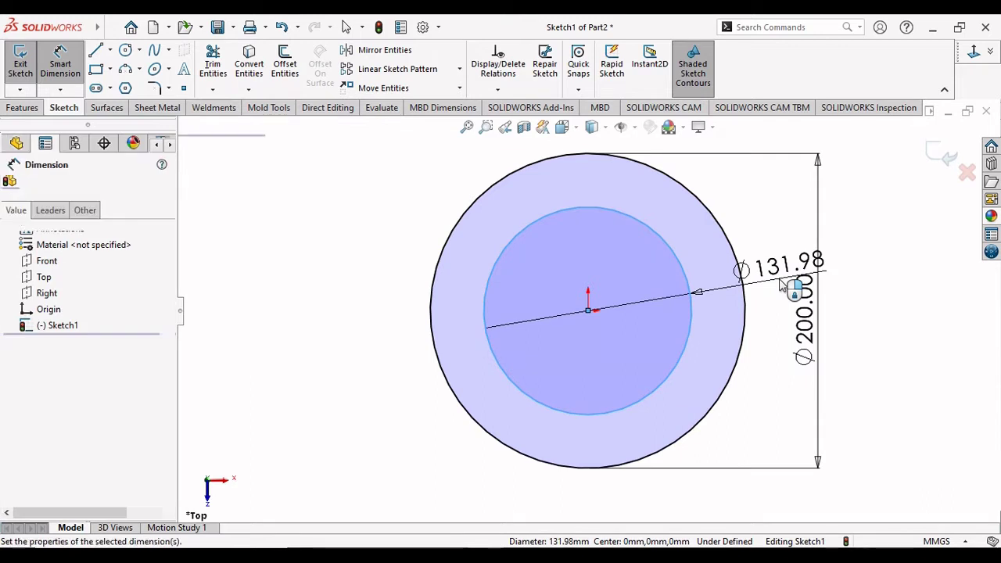
{"action": "type", "text": "13"}
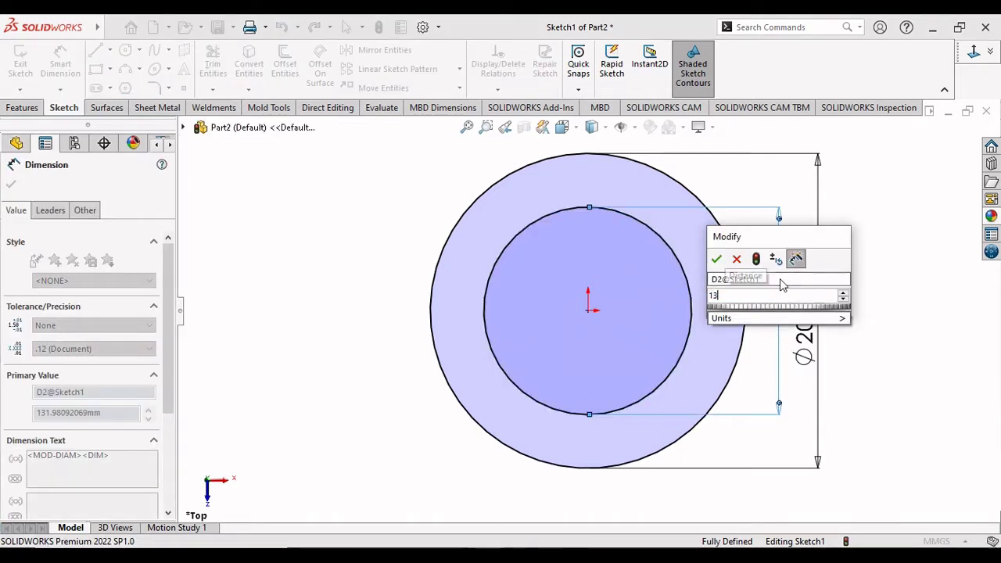
{"action": "type", "text": "8"}
{"action": "left_click", "coordinate": [716, 259]}
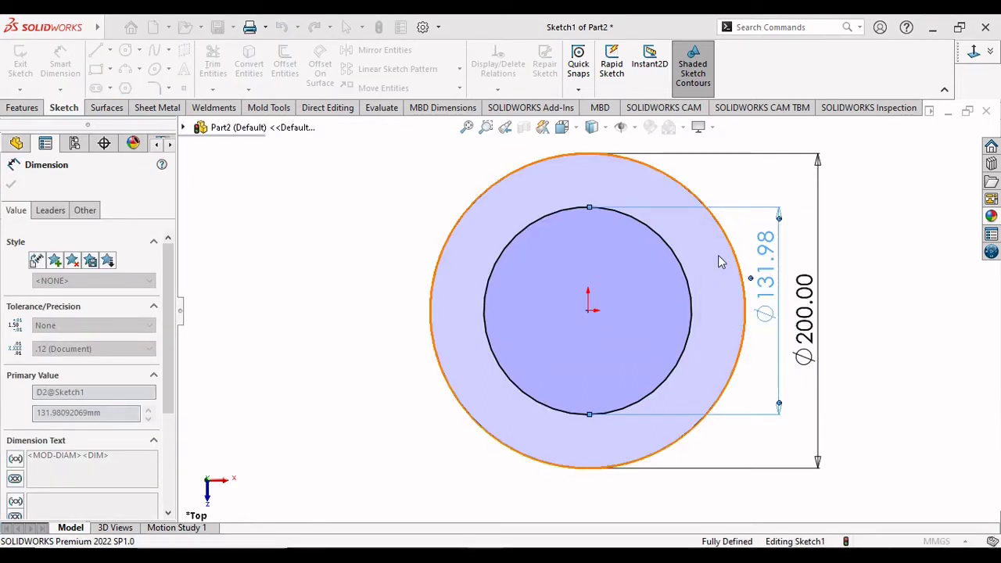
{"action": "left_click_drag", "start_coordinate": [817, 344], "coordinate": [833, 347]}
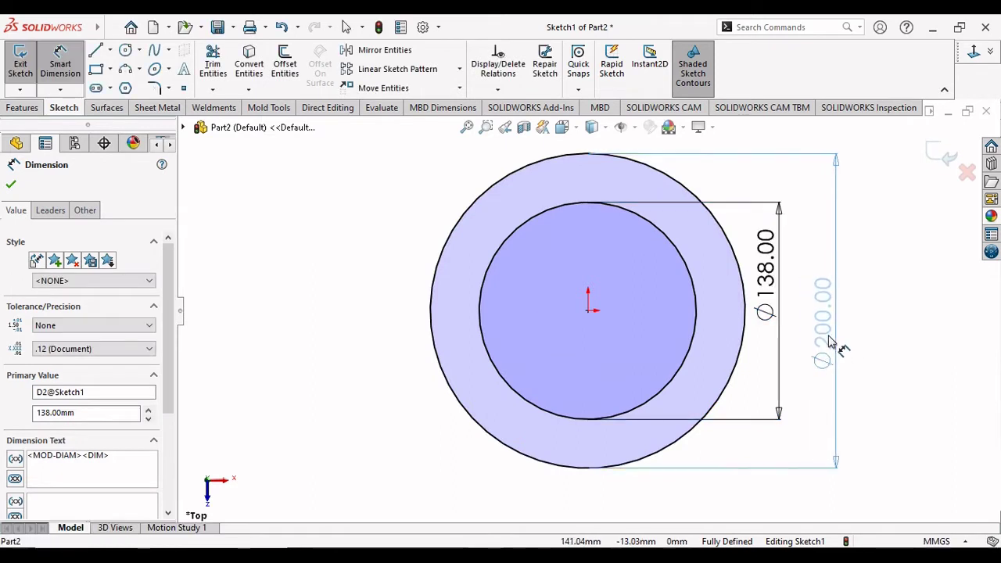
{"action": "left_click_drag", "start_coordinate": [759, 287], "coordinate": [791, 313]}
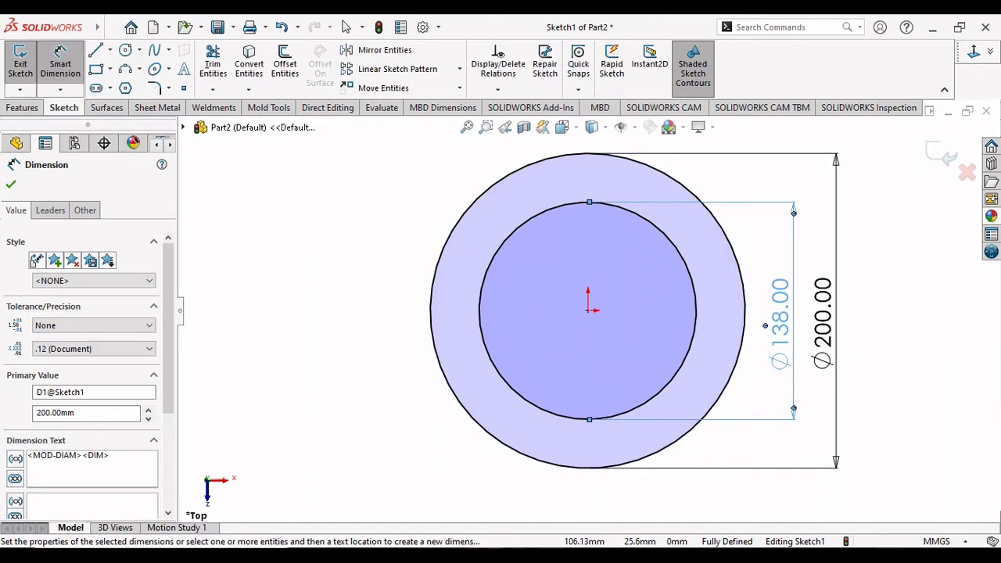
{"action": "left_click", "coordinate": [900, 381]}
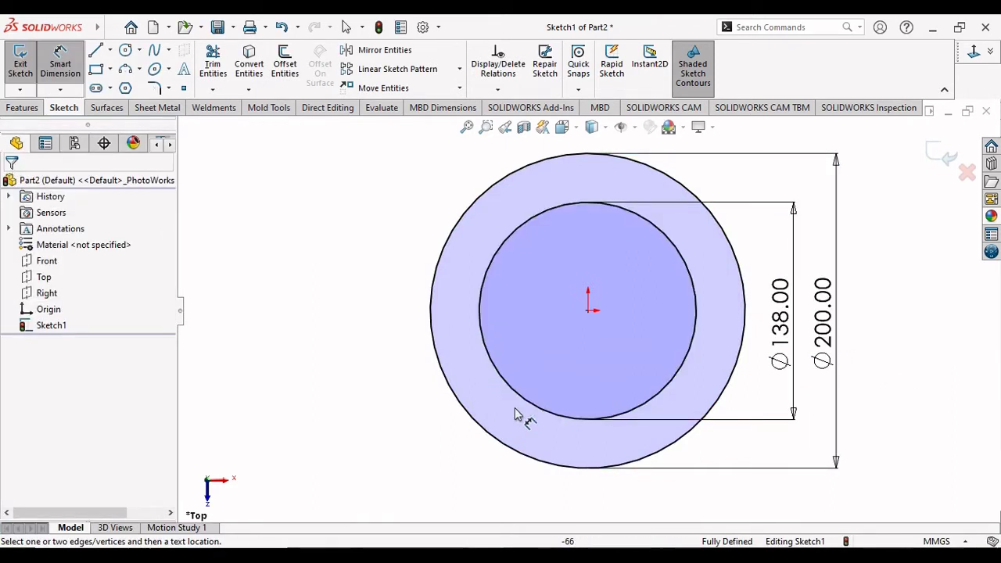
Step: Boss-extrude Sketch1 35 mm with a Mid Plane end condition into a solid ring
{"action": "left_click", "coordinate": [34, 114]}
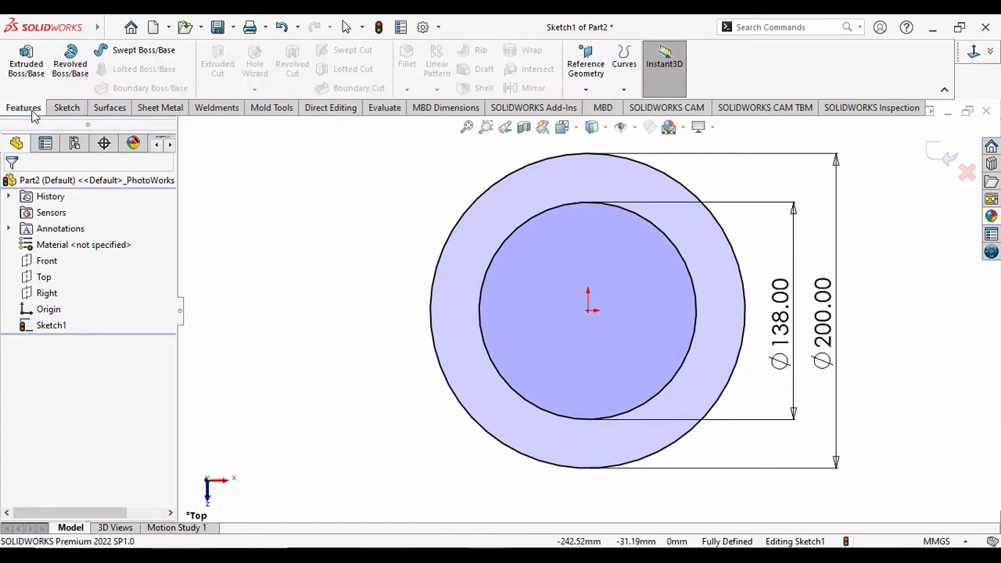
{"action": "left_click", "coordinate": [32, 74]}
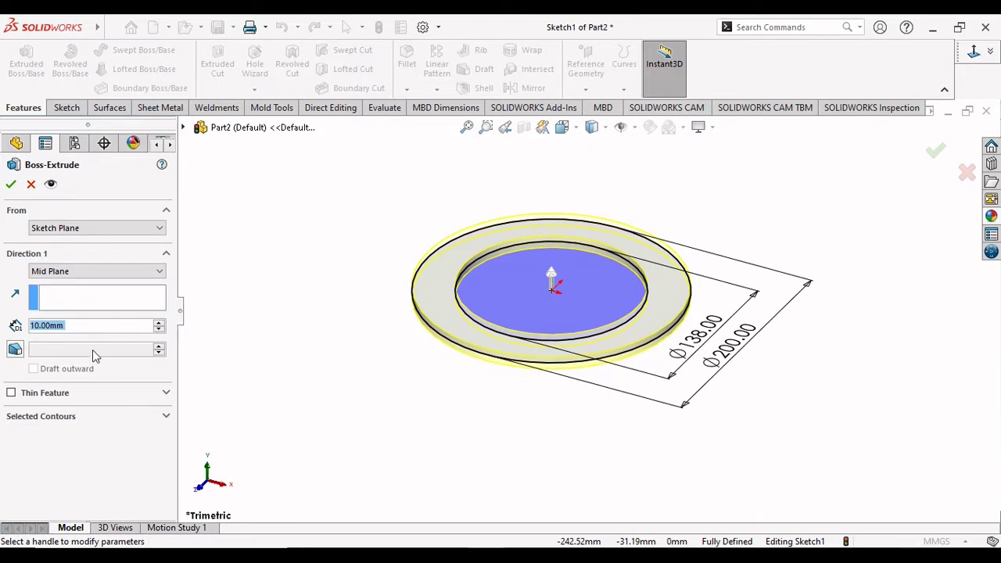
{"action": "type", "text": "35"}
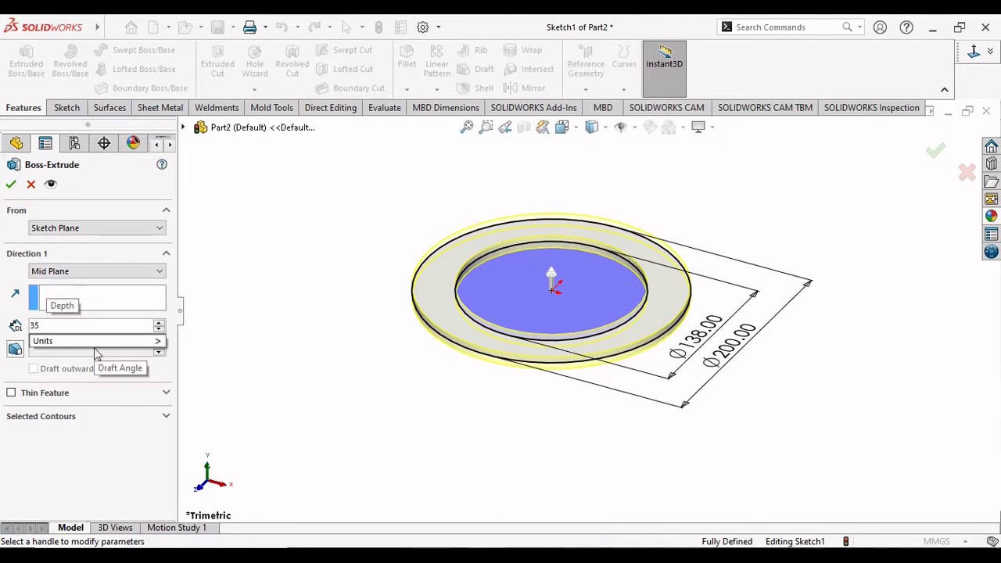
{"action": "key", "text": "Return"}
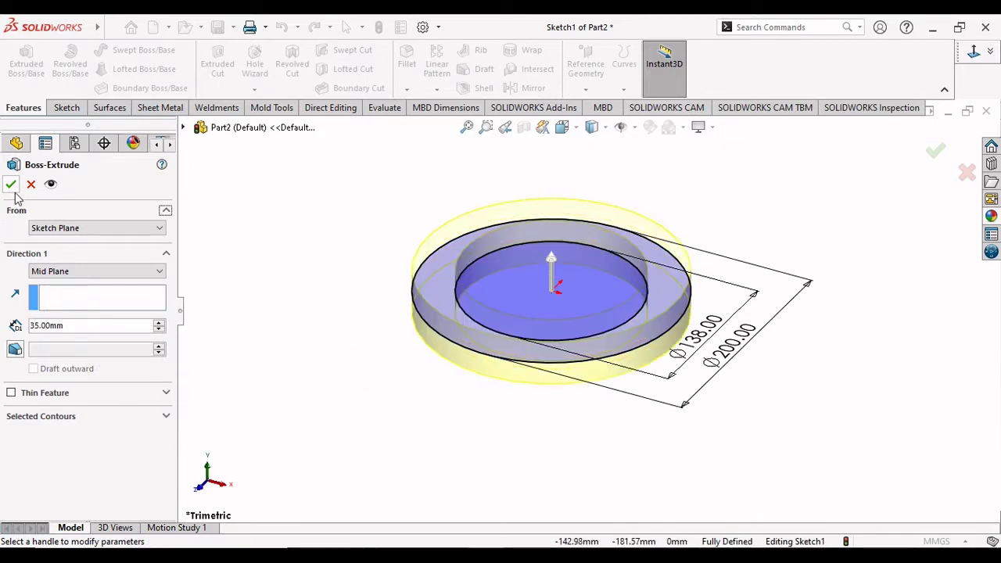
{"action": "left_click", "coordinate": [146, 270]}
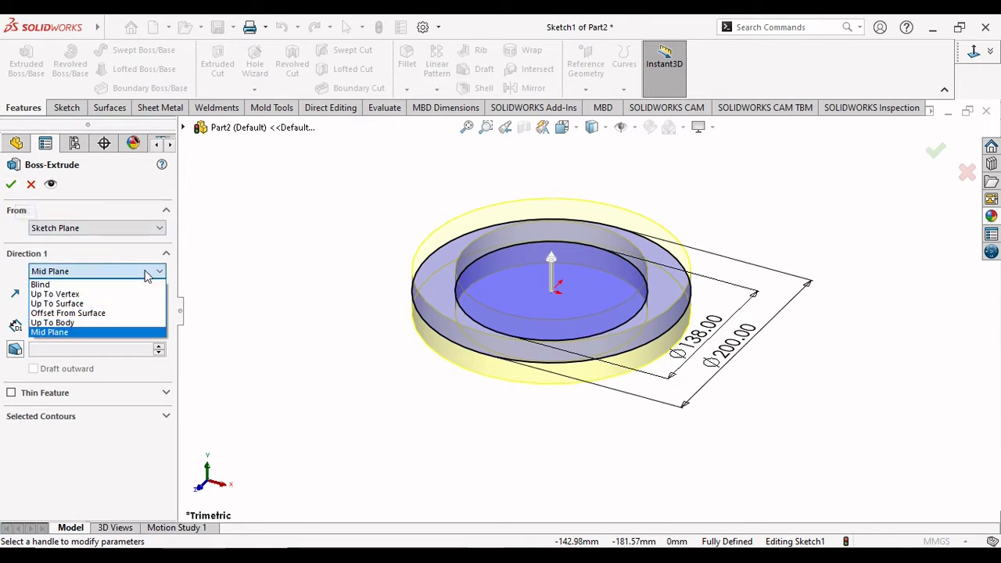
{"action": "left_click", "coordinate": [146, 270]}
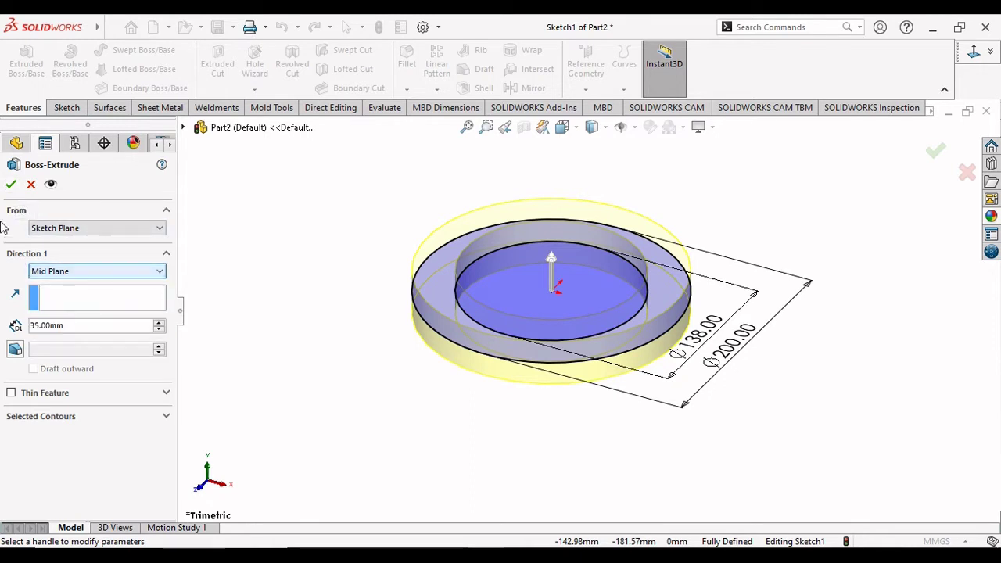
{"action": "left_click", "coordinate": [11, 185]}
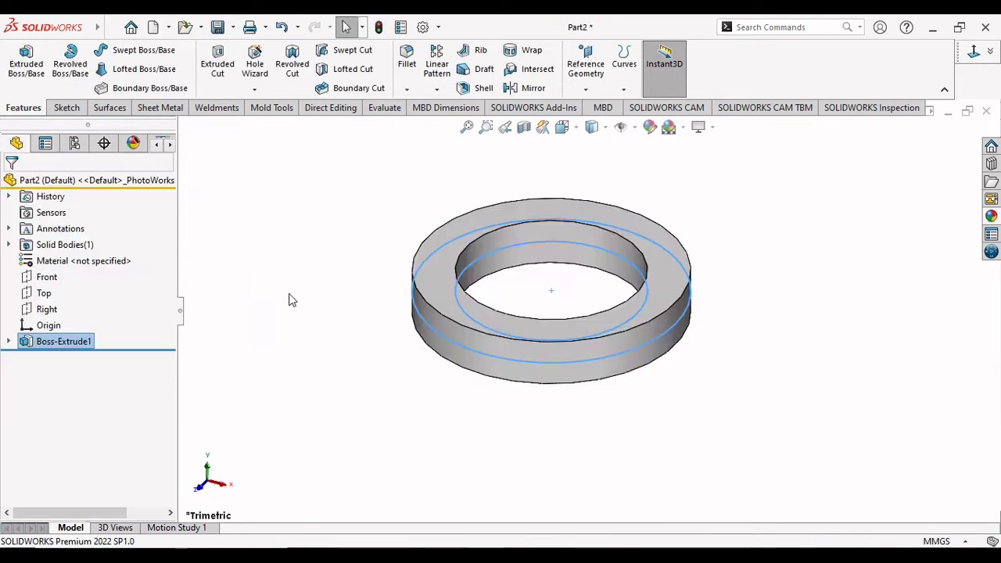
Step: Clear the selection, then orbit and zoom to inspect the ring from another angle
{"action": "left_click", "coordinate": [765, 272]}
{"action": "middle_click_drag", "start_coordinate": [693, 234], "coordinate": [565, 235]}
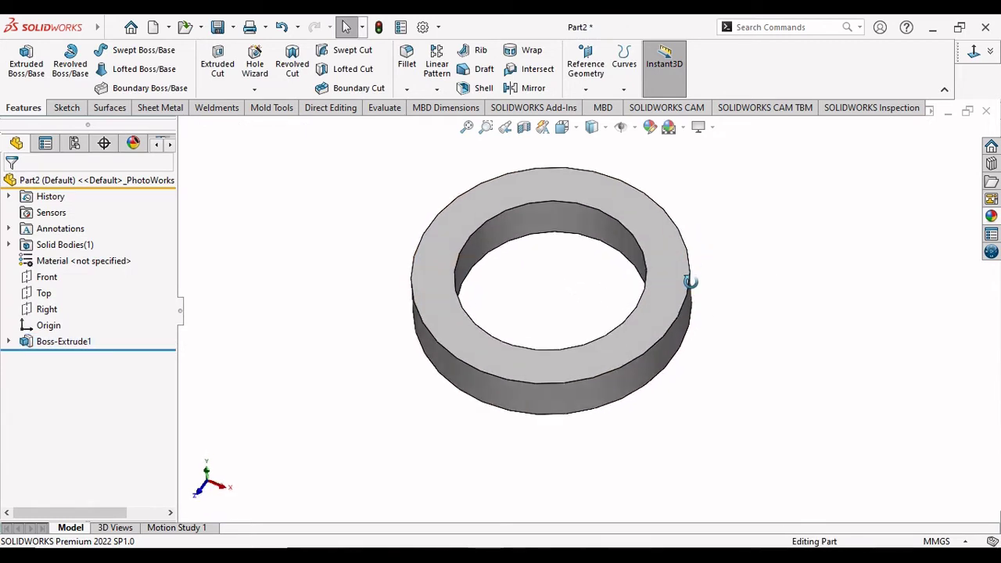
{"action": "scroll", "coordinate": [579, 256], "scroll_direction": "down", "scroll_amount": 3}
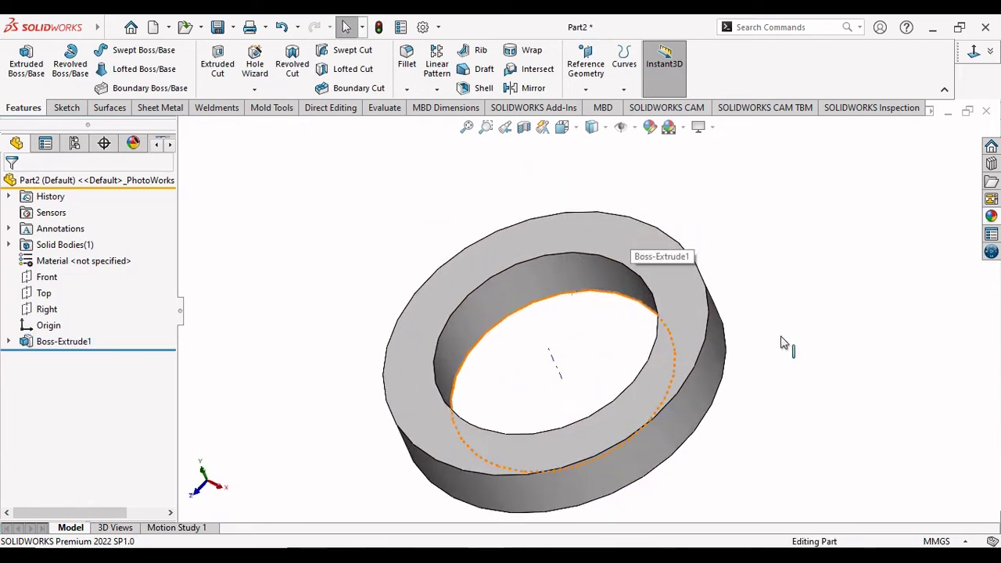
{"action": "middle_click_drag", "start_coordinate": [786, 341], "coordinate": [804, 310]}
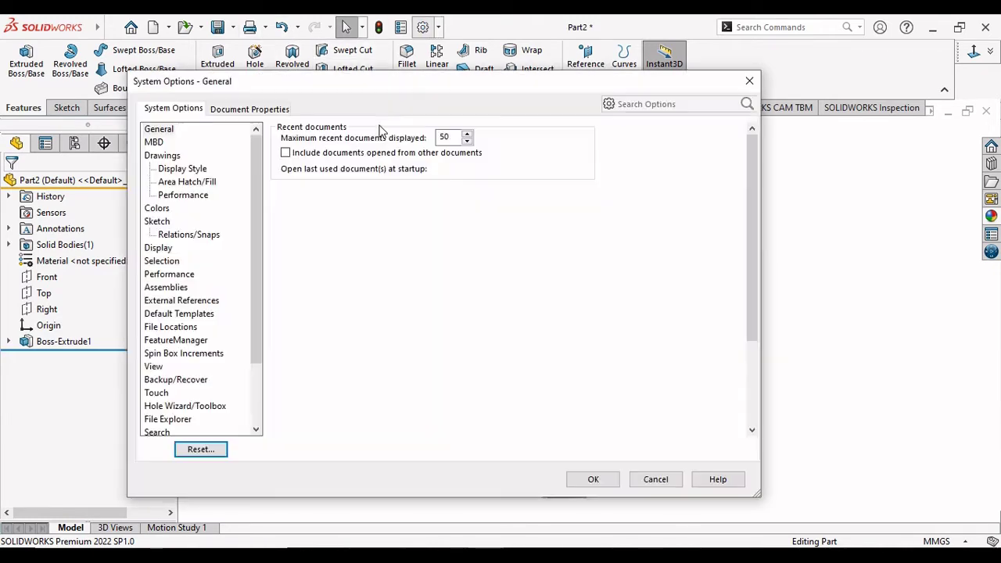
Step: Set Document Properties Image Quality shaded and wireframe resolution sliders near High
{"action": "left_click", "coordinate": [265, 111]}
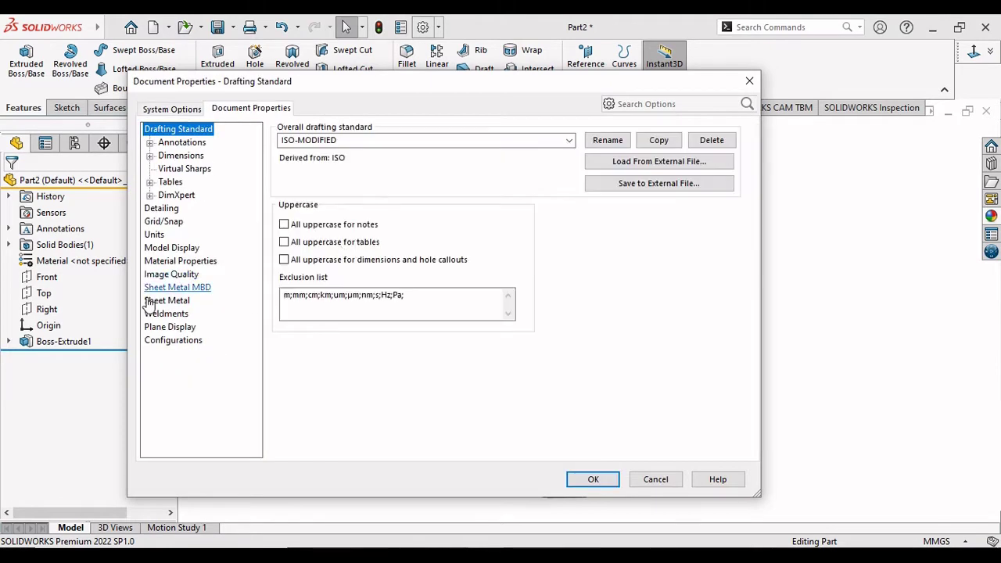
{"action": "left_click", "coordinate": [176, 275]}
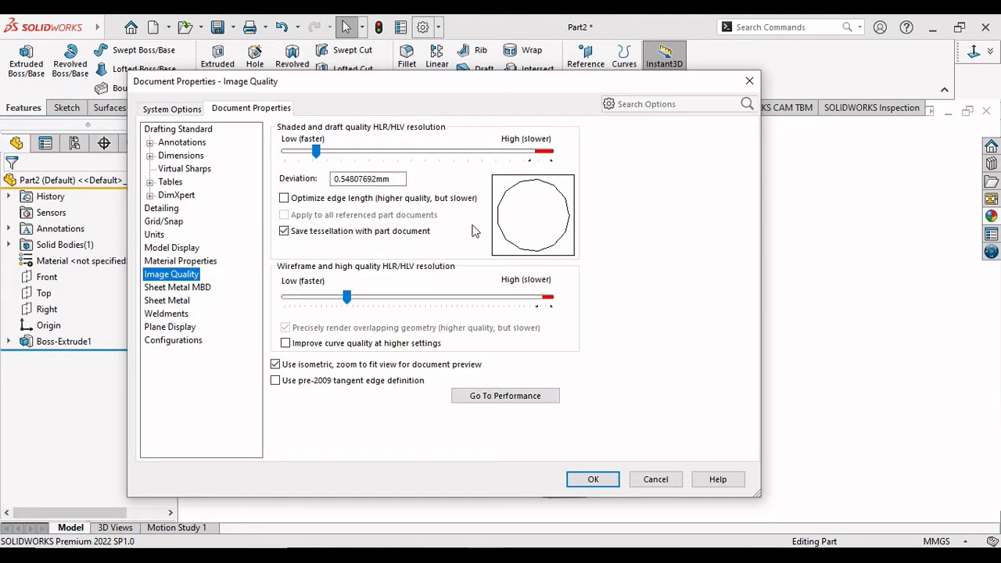
{"action": "left_click_drag", "start_coordinate": [316, 151], "coordinate": [531, 152]}
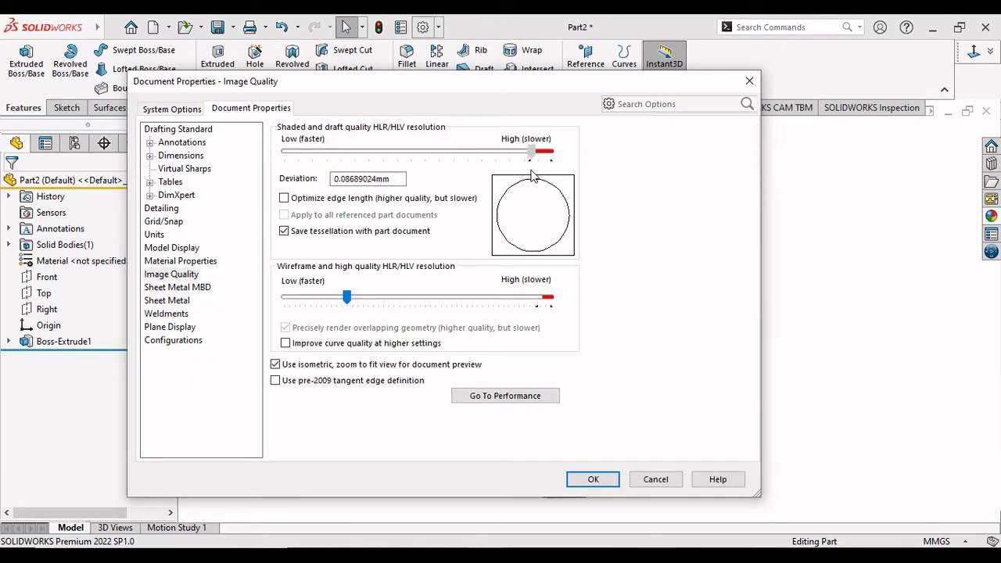
{"action": "left_click_drag", "start_coordinate": [349, 303], "coordinate": [543, 298]}
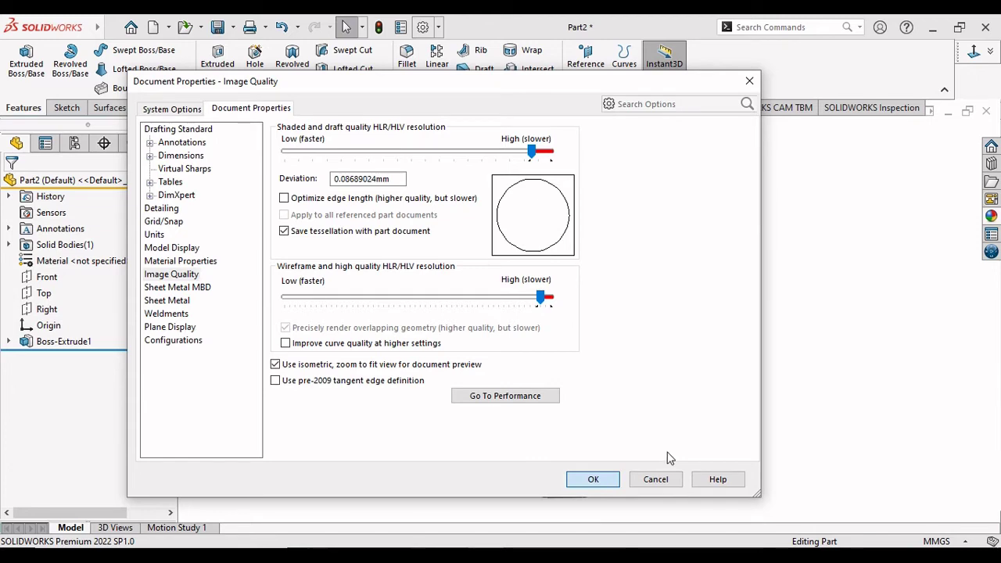
{"action": "key", "text": "Return"}
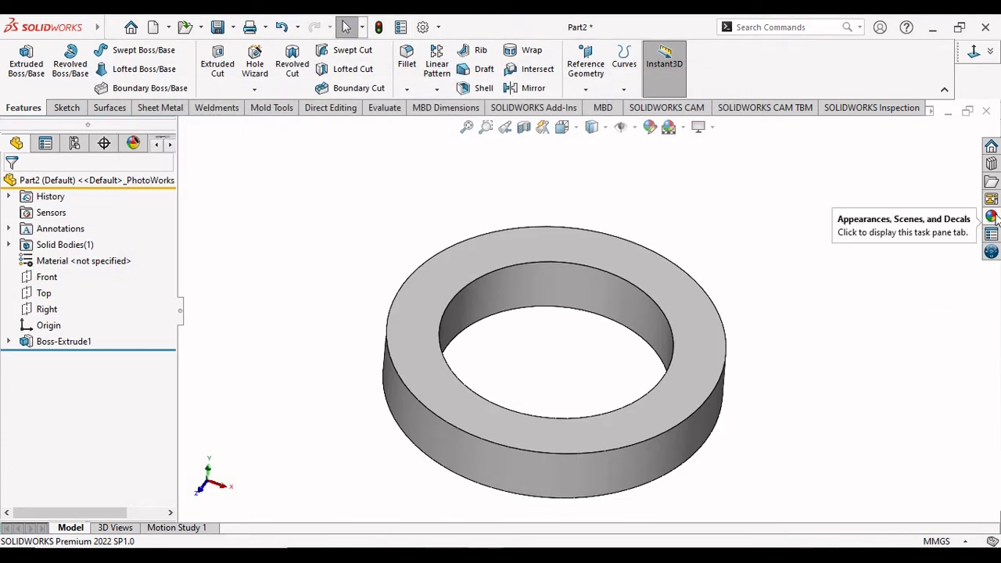
Step: Apply the Metal > Brass polished brass appearance to the ring
{"action": "left_click", "coordinate": [991, 216]}
{"action": "scroll", "coordinate": [876, 396], "scroll_direction": "down", "scroll_amount": 1}
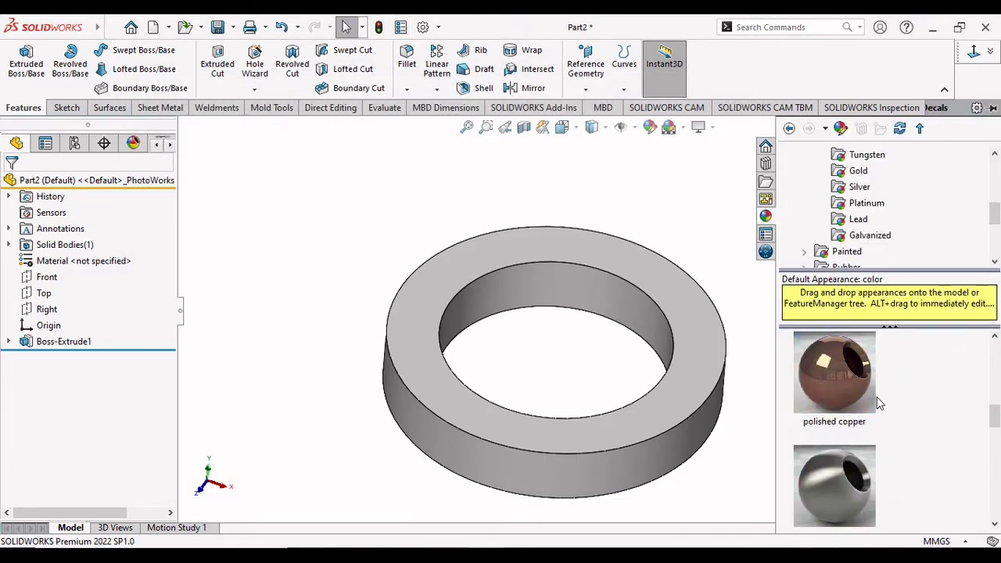
{"action": "mouse_move", "coordinate": [994, 406]}
{"action": "left_mouse_down"}
{"action": "mouse_move", "coordinate": [994, 372]}
{"action": "mouse_move", "coordinate": [997, 395]}
{"action": "left_mouse_up"}
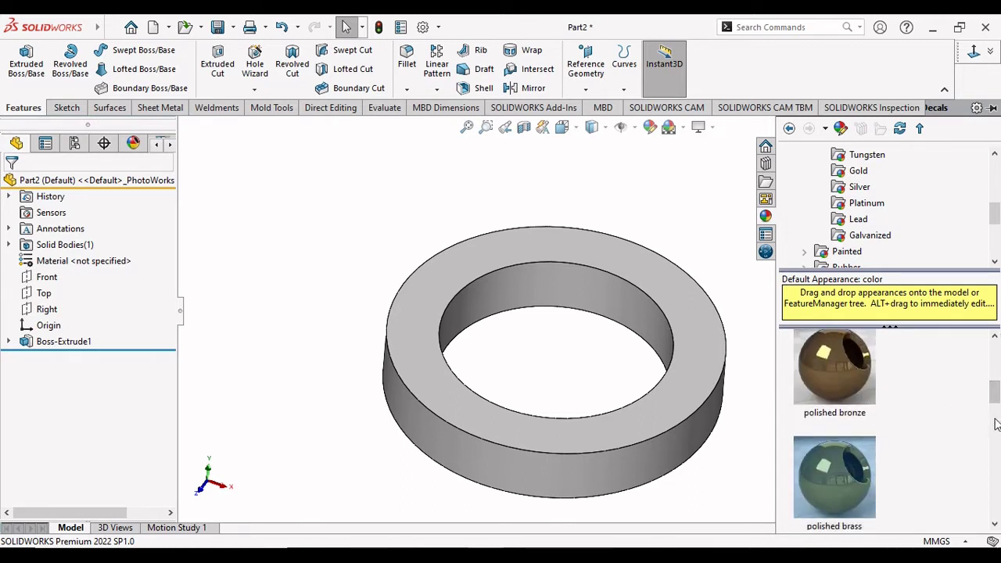
{"action": "left_click_drag", "start_coordinate": [997, 399], "coordinate": [999, 358]}
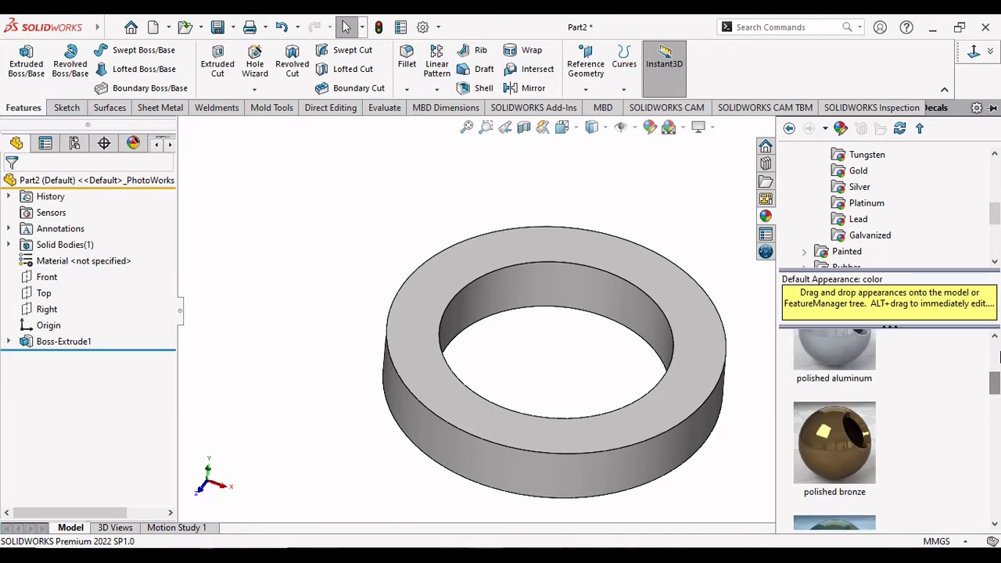
{"action": "mouse_move", "coordinate": [995, 223]}
{"action": "left_mouse_down"}
{"action": "mouse_move", "coordinate": [996, 168]}
{"action": "mouse_move", "coordinate": [995, 183]}
{"action": "left_mouse_up"}
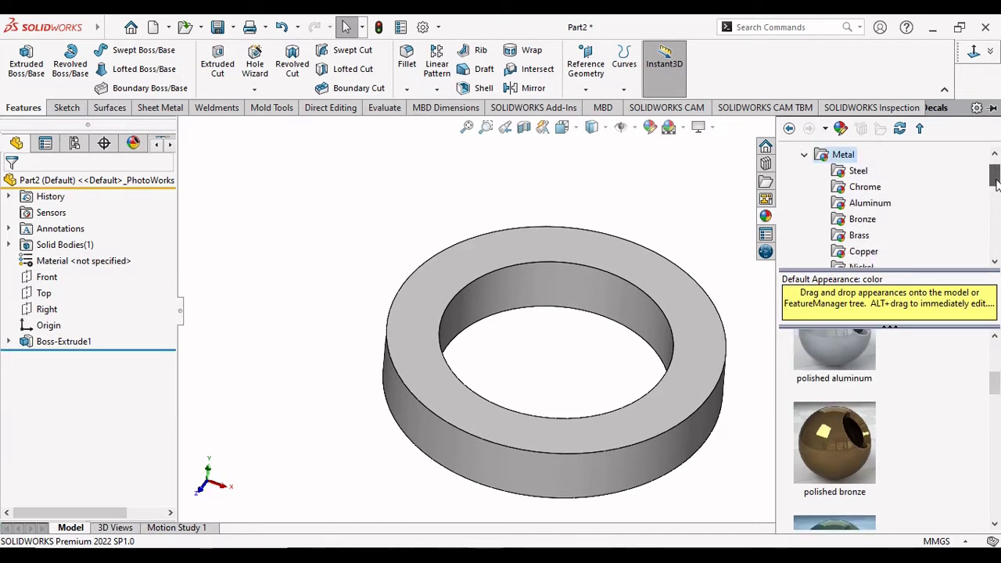
{"action": "left_click", "coordinate": [860, 235]}
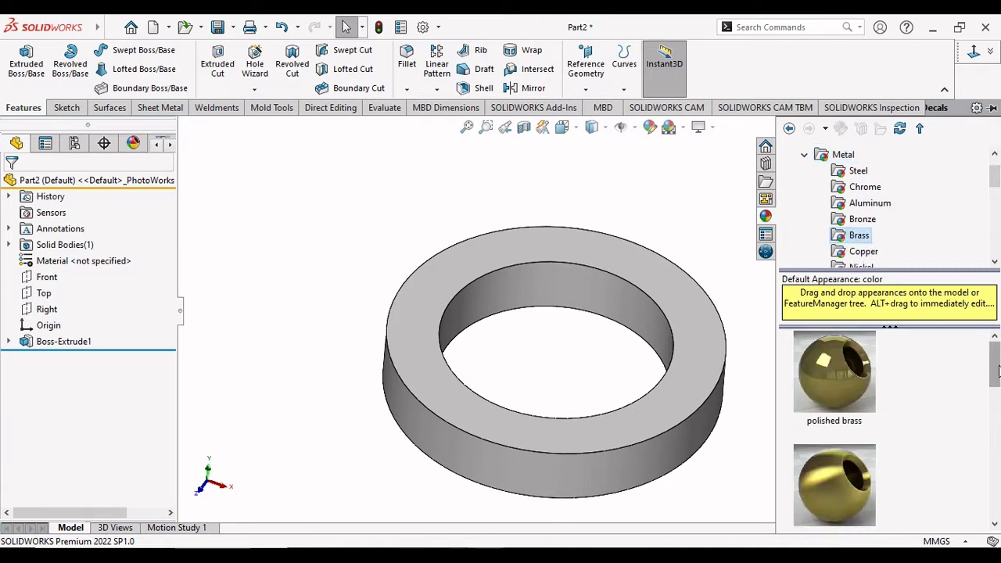
{"action": "left_click", "coordinate": [840, 369]}
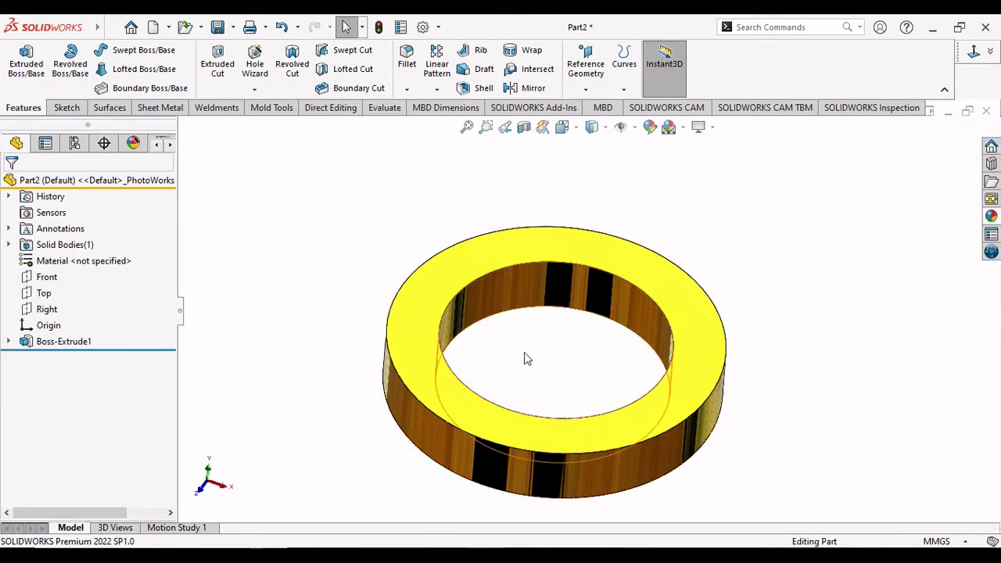
Step: Orbit the brass ring to a tilted view and briefly check the fillet/chamfer options
{"action": "scroll", "coordinate": [524, 352], "scroll_direction": "up", "scroll_amount": 2}
{"action": "scroll", "coordinate": [563, 391], "scroll_direction": "down", "scroll_amount": 1}
{"action": "scroll", "coordinate": [576, 324], "scroll_direction": "down", "scroll_amount": 2}
{"action": "mouse_move", "coordinate": [774, 313]}
{"action": "middle_mouse_down"}
{"action": "mouse_move", "coordinate": [759, 362]}
{"action": "mouse_move", "coordinate": [767, 371]}
{"action": "middle_mouse_up"}
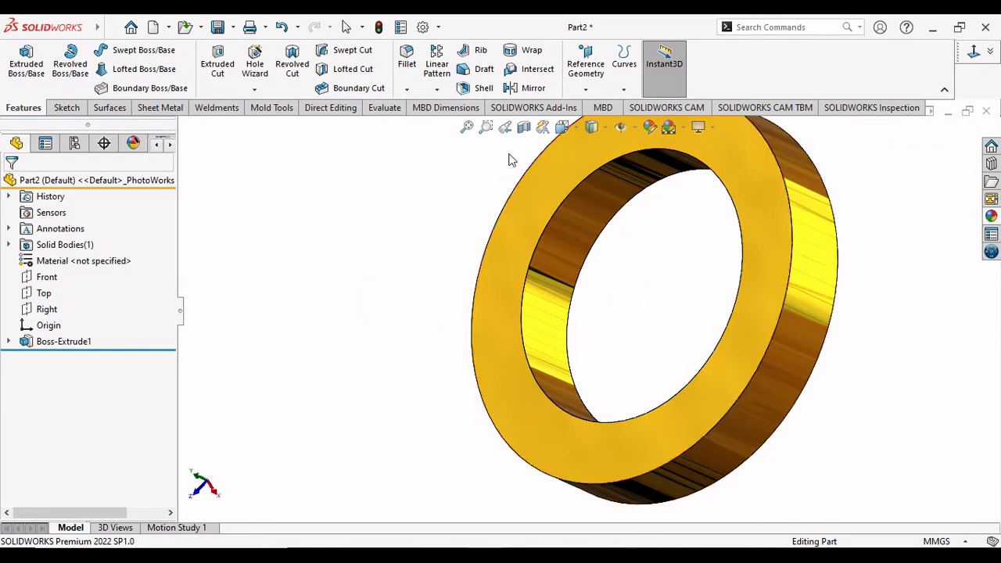
{"action": "left_click", "coordinate": [408, 91]}
{"action": "left_click", "coordinate": [307, 293]}
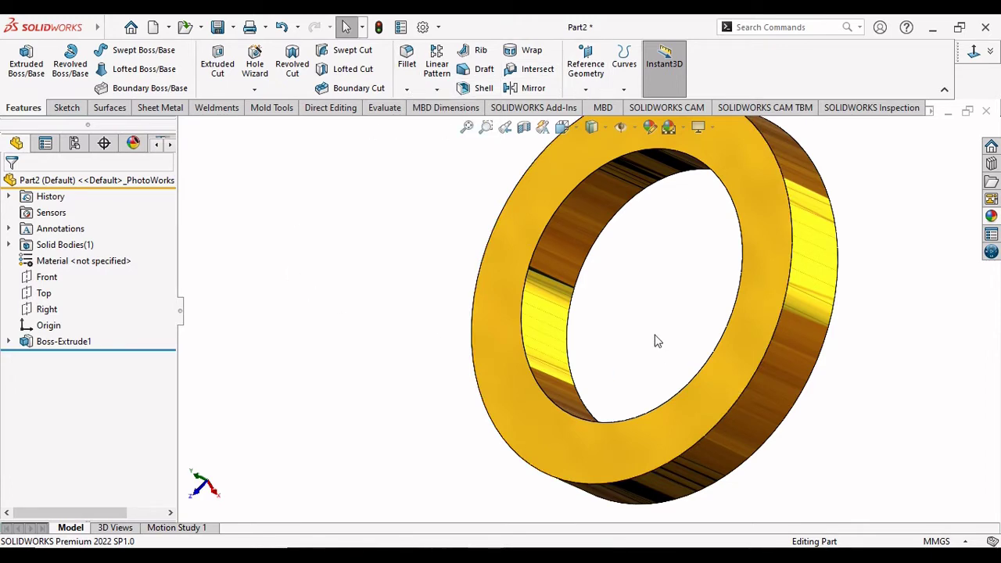
{"action": "scroll", "coordinate": [688, 281], "scroll_direction": "up", "scroll_amount": 1}
{"action": "scroll", "coordinate": [721, 227], "scroll_direction": "down", "scroll_amount": 1}
Step: Start Sketch2 on the ring's front face, viewed normal to it
{"action": "left_click", "coordinate": [642, 217]}
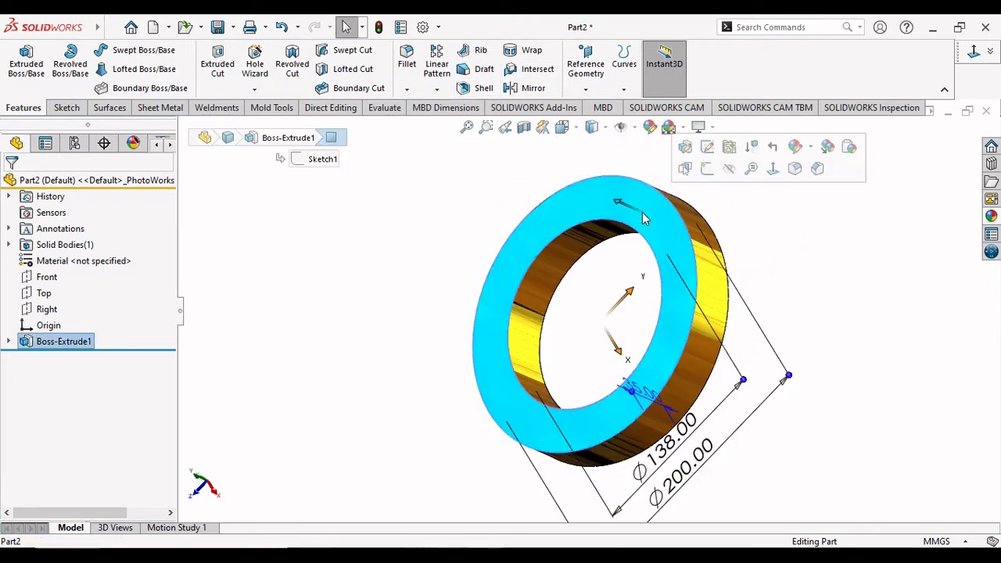
{"action": "left_click", "coordinate": [701, 167]}
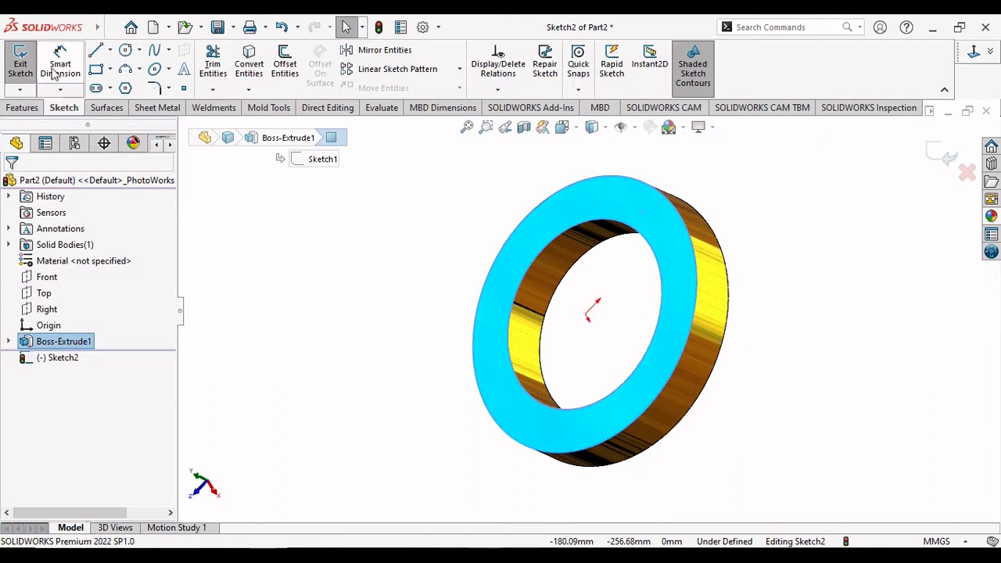
{"action": "left_click", "coordinate": [974, 52]}
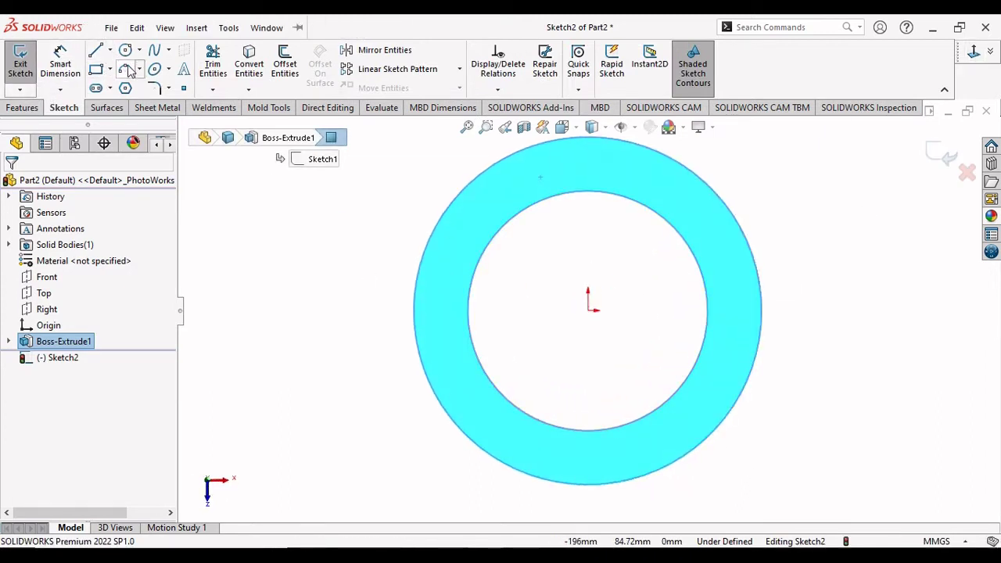
Step: Draw an origin-centred circle inside the ring band and make it construction geometry
{"action": "left_click", "coordinate": [126, 54]}
{"action": "left_click", "coordinate": [588, 309]}
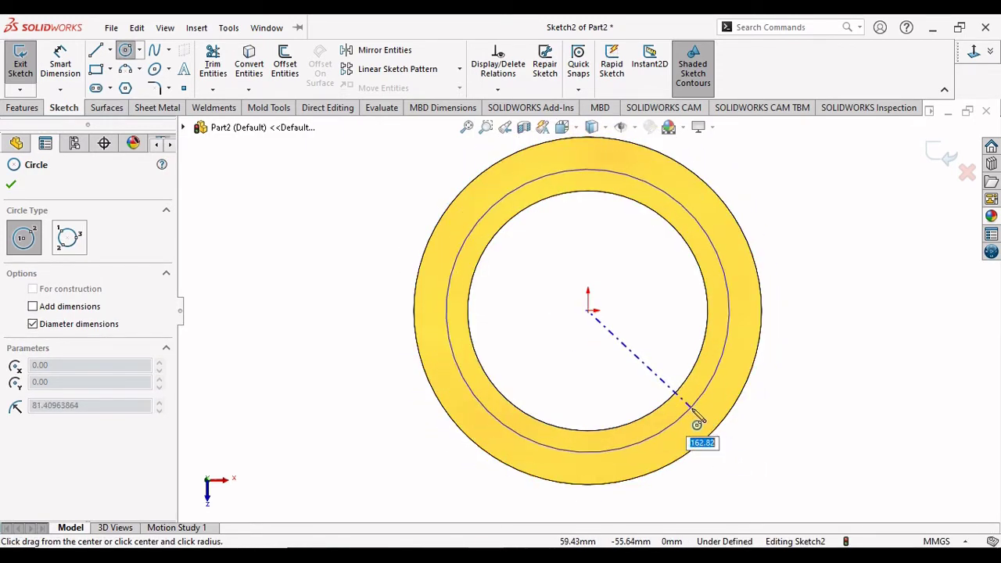
{"action": "left_click", "coordinate": [700, 408]}
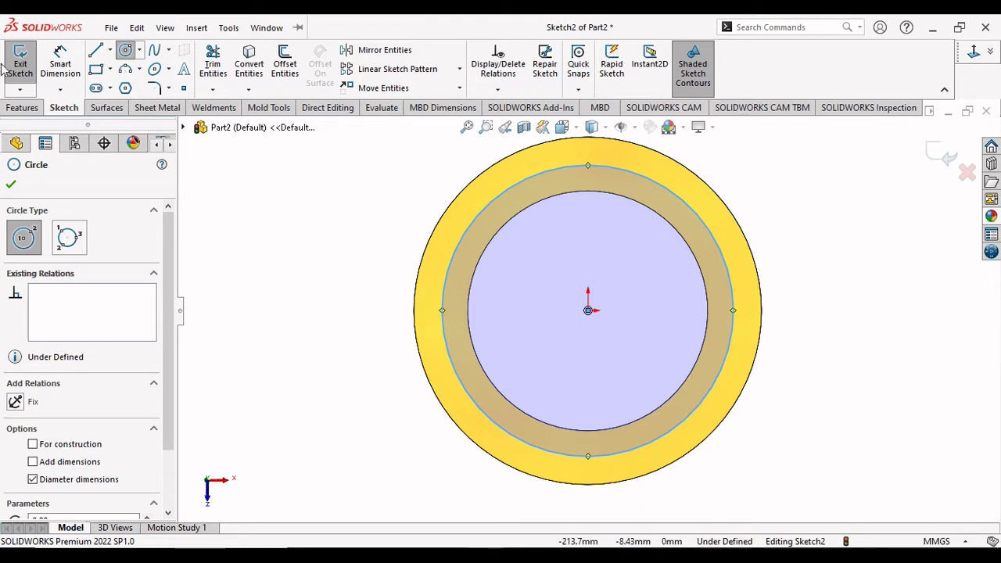
{"action": "left_click", "coordinate": [11, 185]}
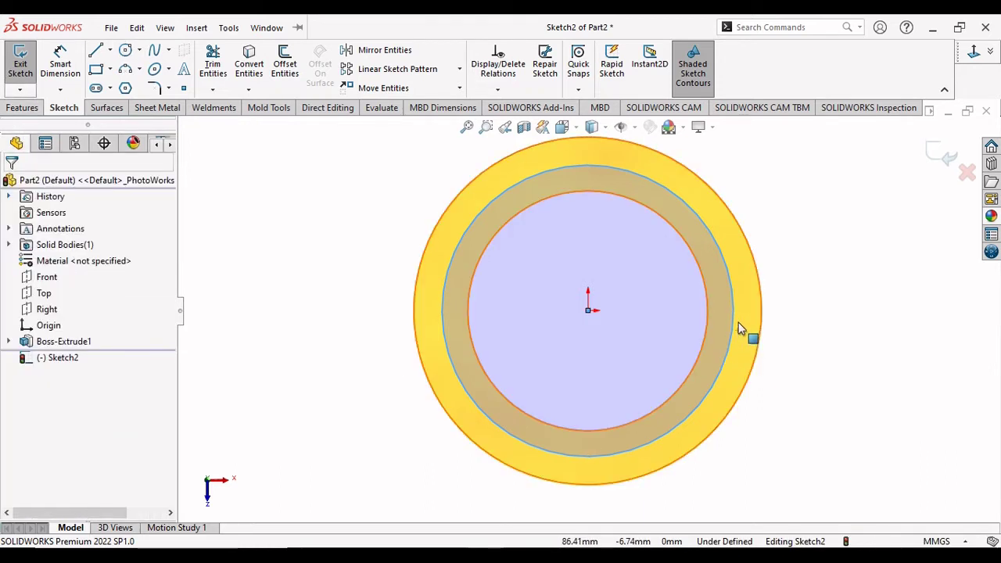
{"action": "left_click", "coordinate": [732, 350]}
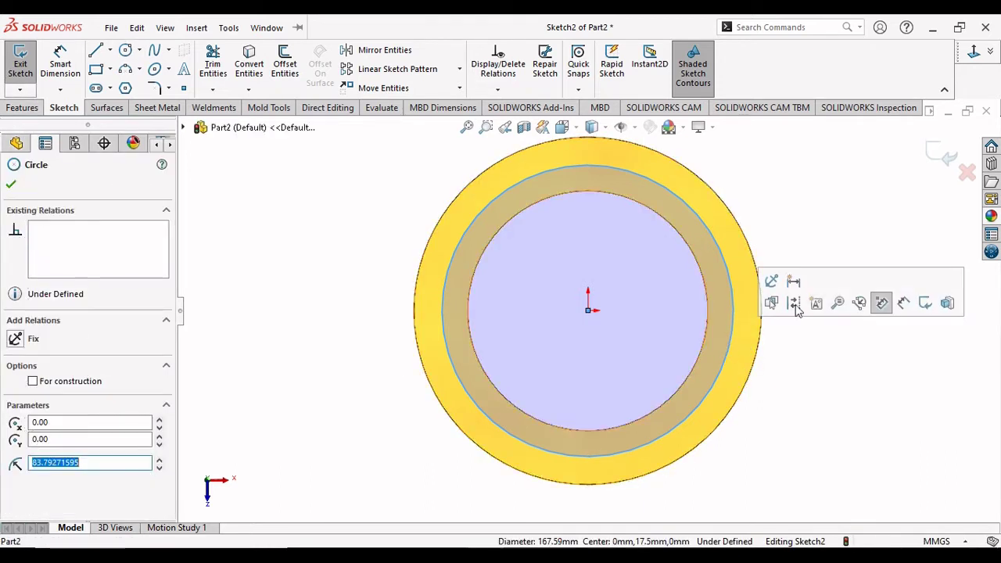
{"action": "left_click", "coordinate": [793, 304]}
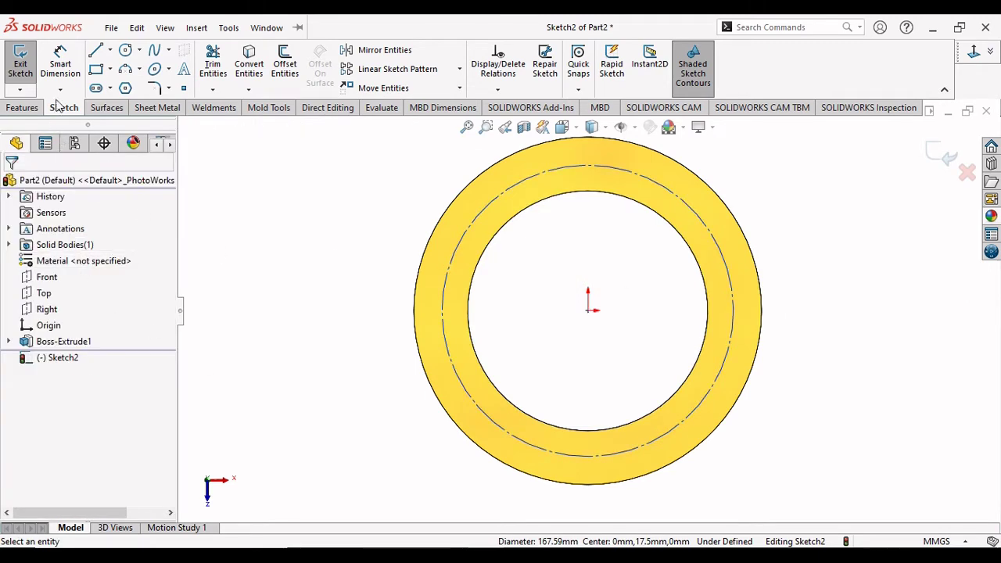
{"action": "left_click", "coordinate": [61, 64]}
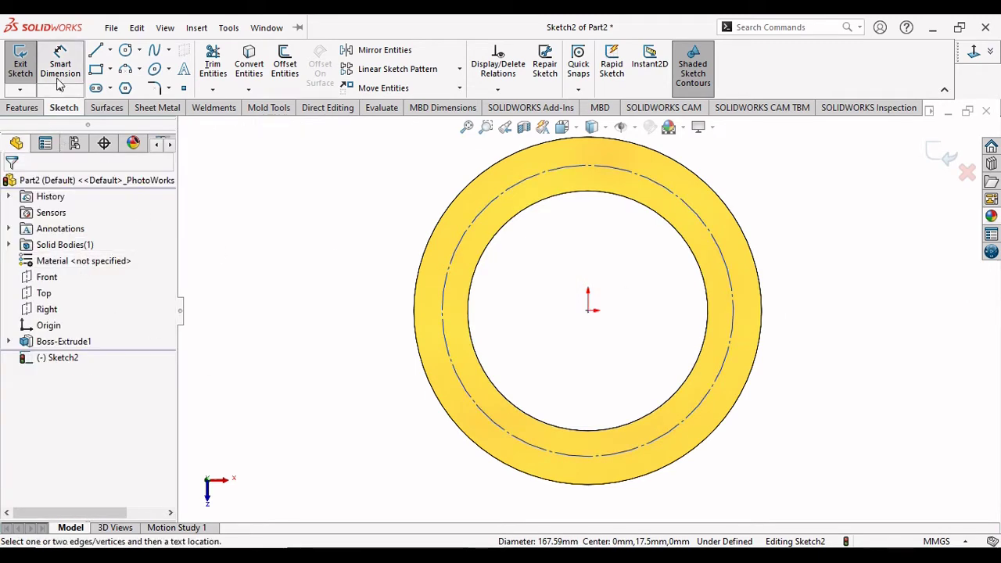
Step: Dimension the construction circle to a 169 mm diameter
{"action": "left_click", "coordinate": [732, 327]}
{"action": "left_click", "coordinate": [802, 334]}
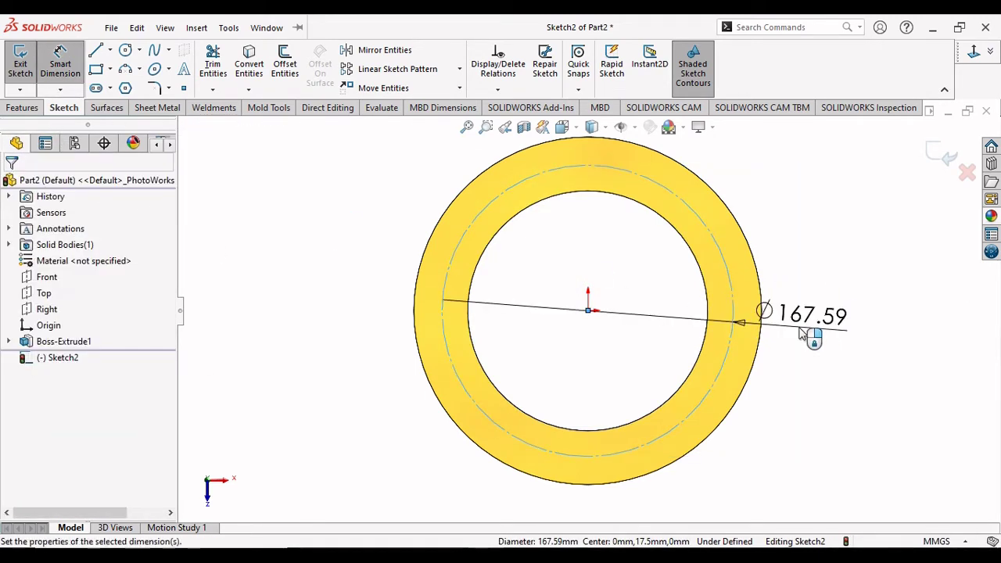
{"action": "type", "text": "16"}
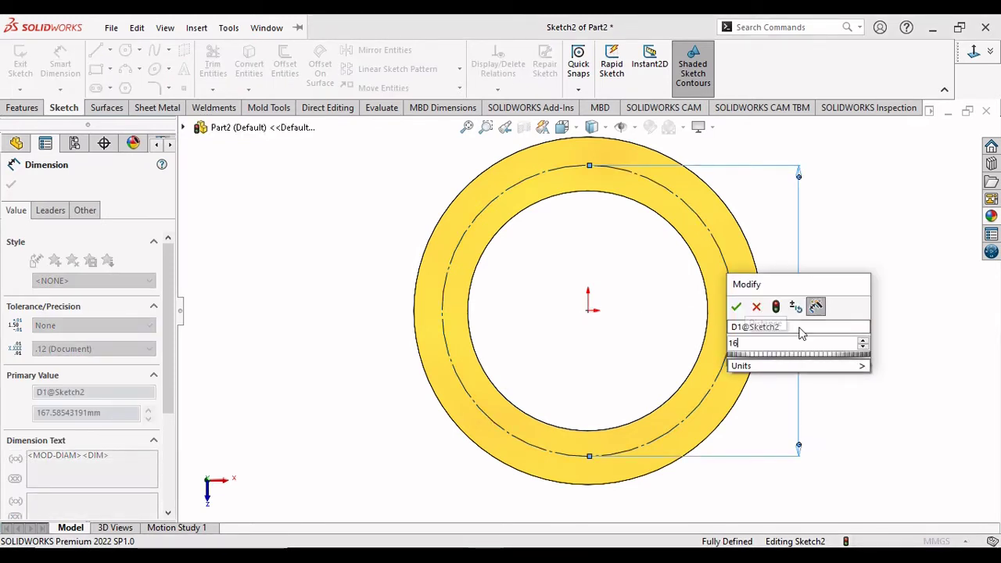
{"action": "type", "text": "9"}
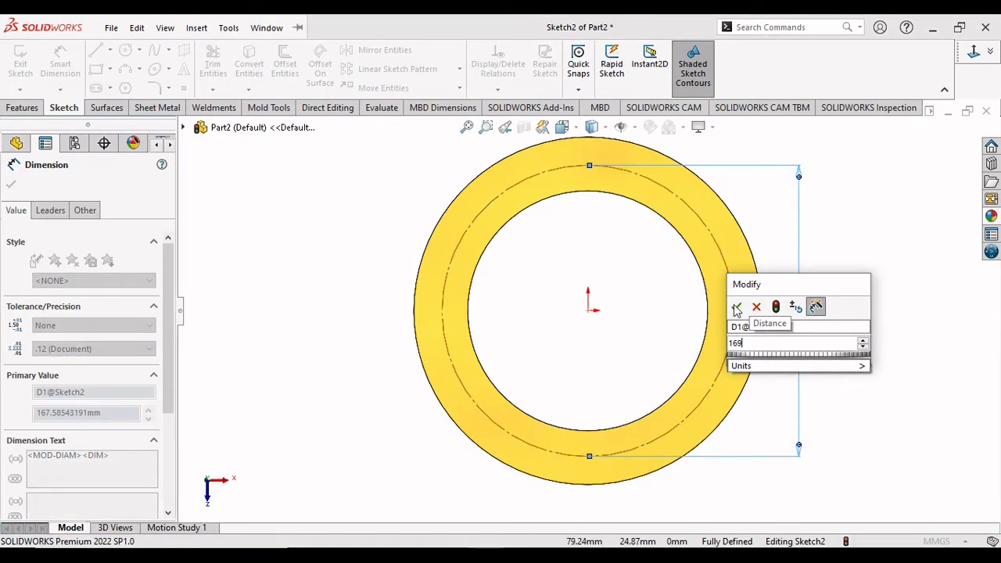
{"action": "left_click", "coordinate": [736, 307]}
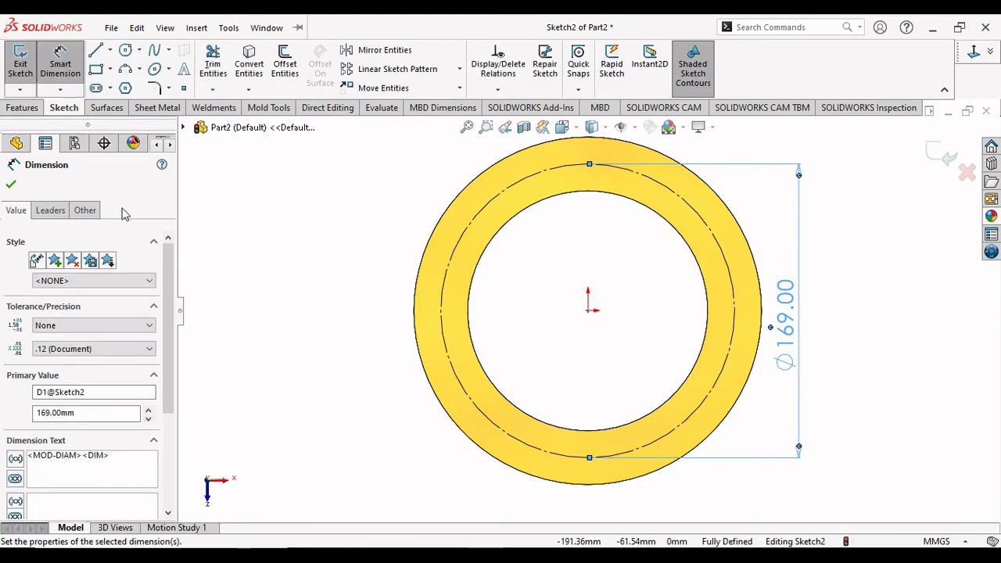
{"action": "left_click", "coordinate": [11, 184]}
Step: Fit the ring in the view and exit Sketch2
{"action": "key", "text": "f"}
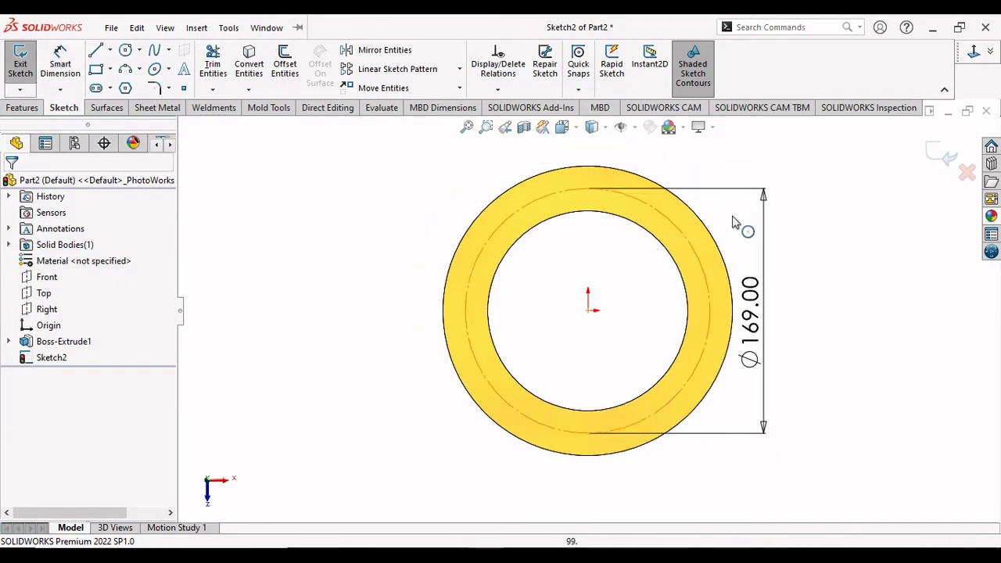
{"action": "scroll", "coordinate": [509, 438], "scroll_direction": "down", "scroll_amount": 2}
{"action": "scroll", "coordinate": [522, 433], "scroll_direction": "down", "scroll_amount": 2}
{"action": "scroll", "coordinate": [522, 430], "scroll_direction": "up", "scroll_amount": 2}
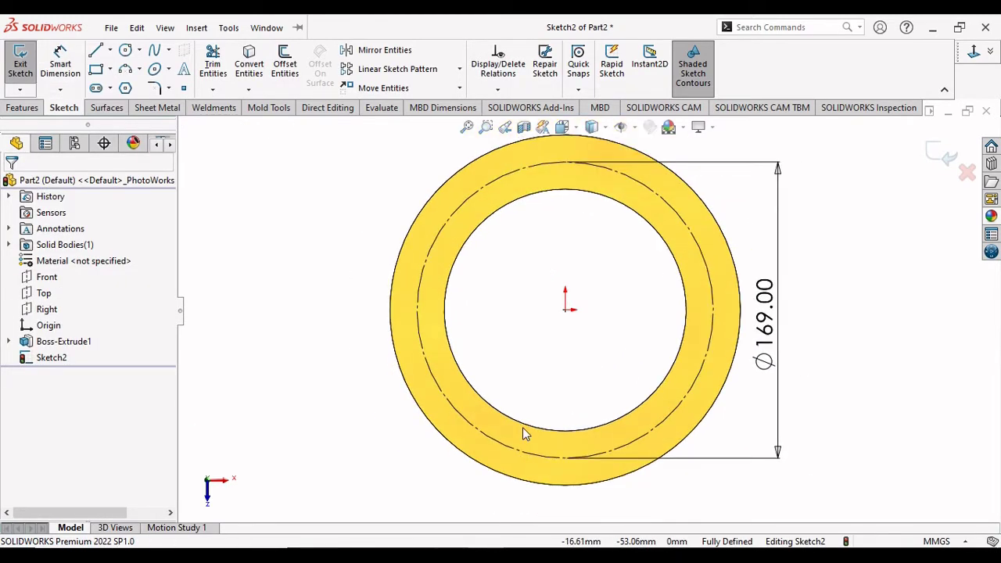
{"action": "scroll", "coordinate": [766, 164], "scroll_direction": "down", "scroll_amount": 2}
{"action": "scroll", "coordinate": [767, 166], "scroll_direction": "up", "scroll_amount": 2}
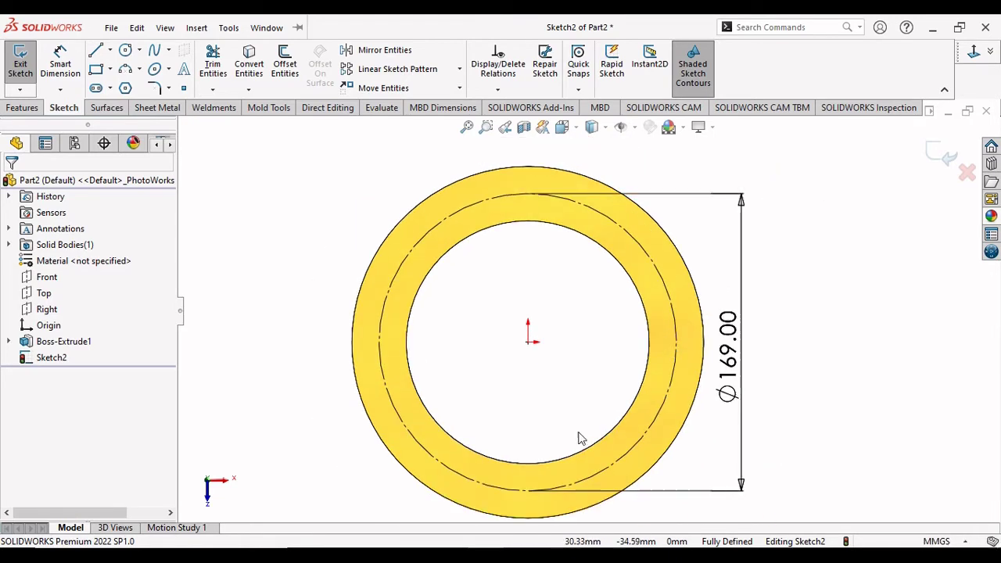
{"action": "scroll", "coordinate": [554, 385], "scroll_direction": "down", "scroll_amount": 2}
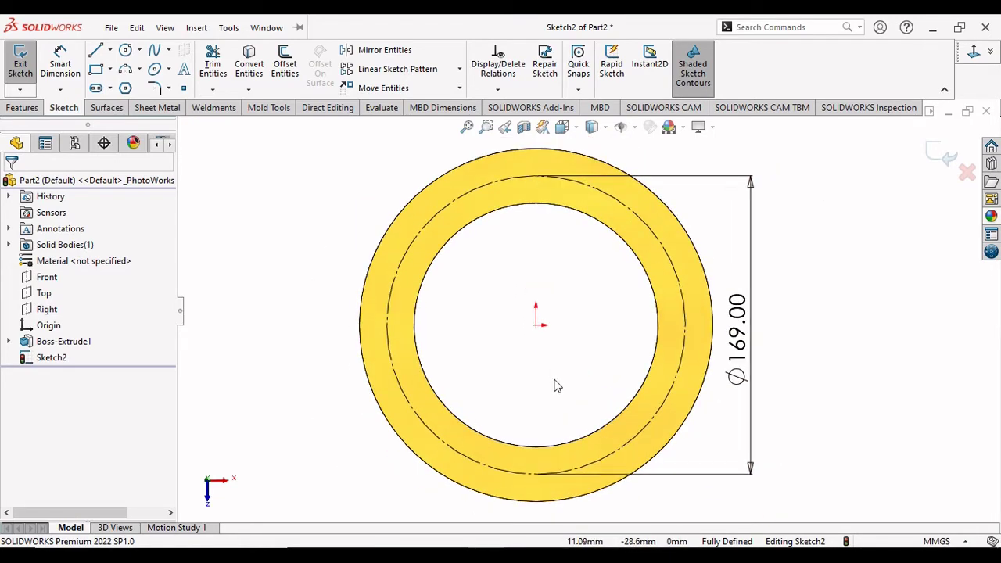
{"action": "key", "text": "ctrl+b"}
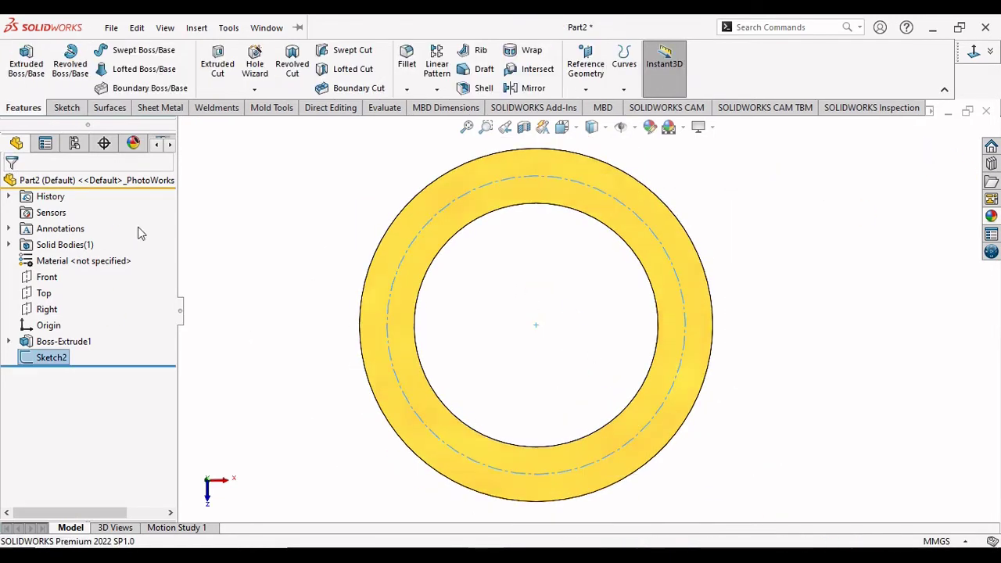
Step: Choose Stud Wizard from the Hole Wizard dropdown on the Features tab
{"action": "left_click", "coordinate": [254, 89]}
{"action": "left_click", "coordinate": [254, 89]}
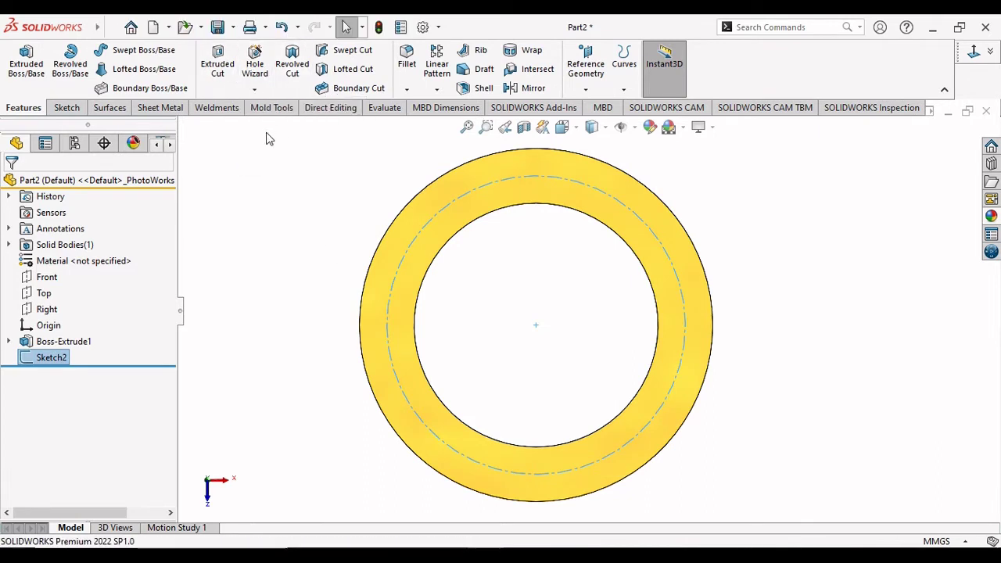
{"action": "left_click", "coordinate": [254, 89]}
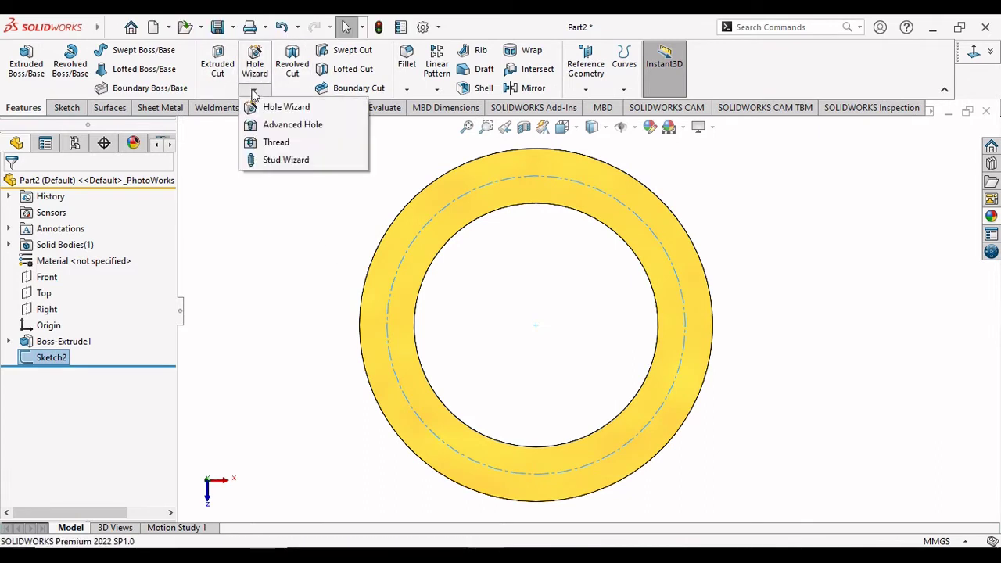
{"action": "left_click", "coordinate": [272, 161]}
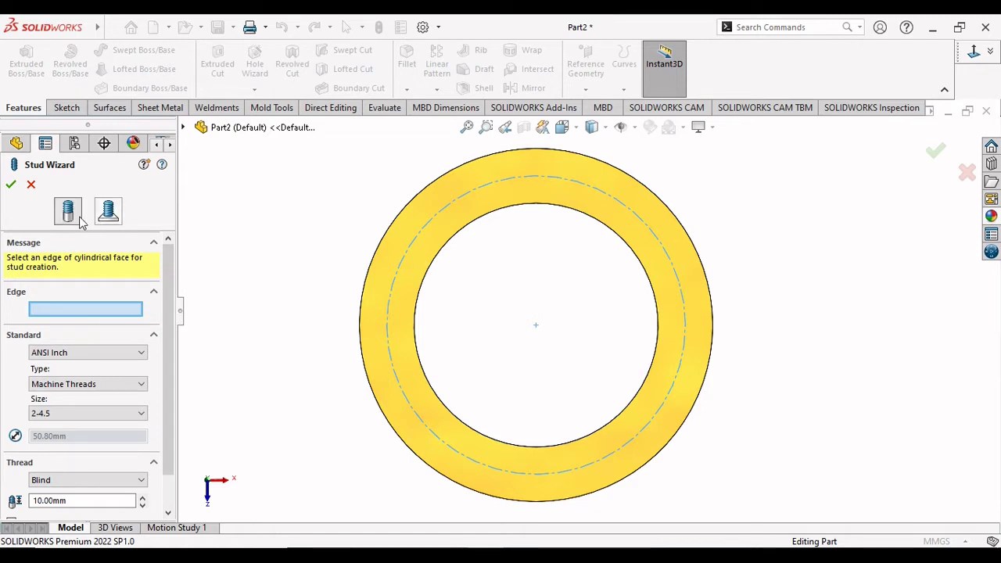
Step: Choose 'Creates Stud on a Surface' and give the shaft a 50 mm length and 16 mm diameter
{"action": "left_click", "coordinate": [109, 215]}
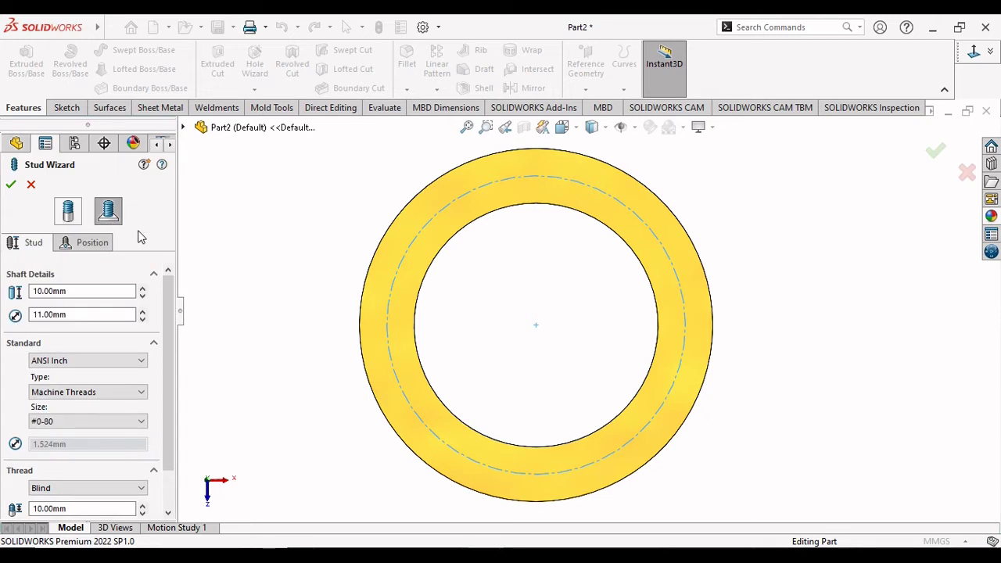
{"action": "double_click", "coordinate": [86, 291]}
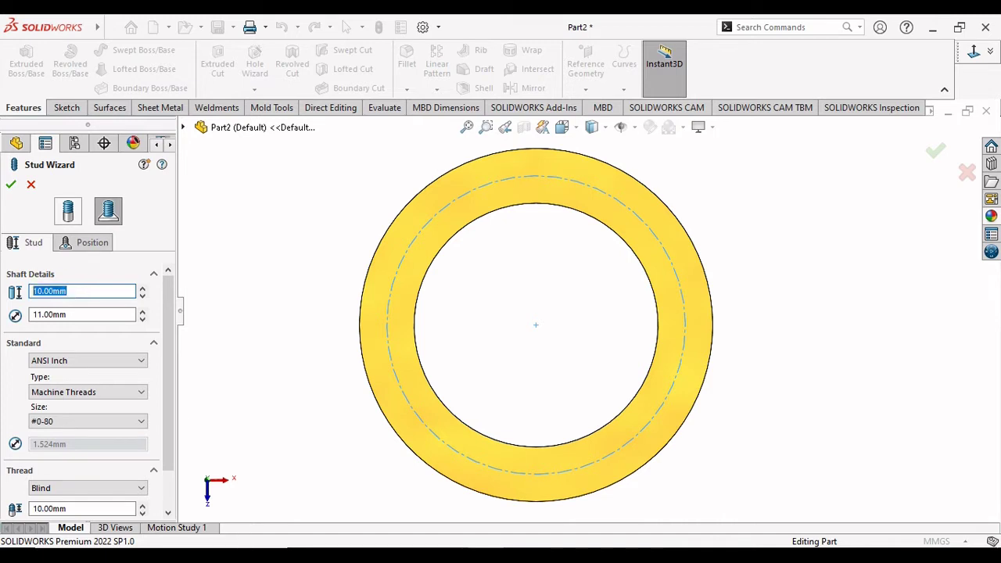
{"action": "type", "text": "50"}
{"action": "key", "text": "Tab"}
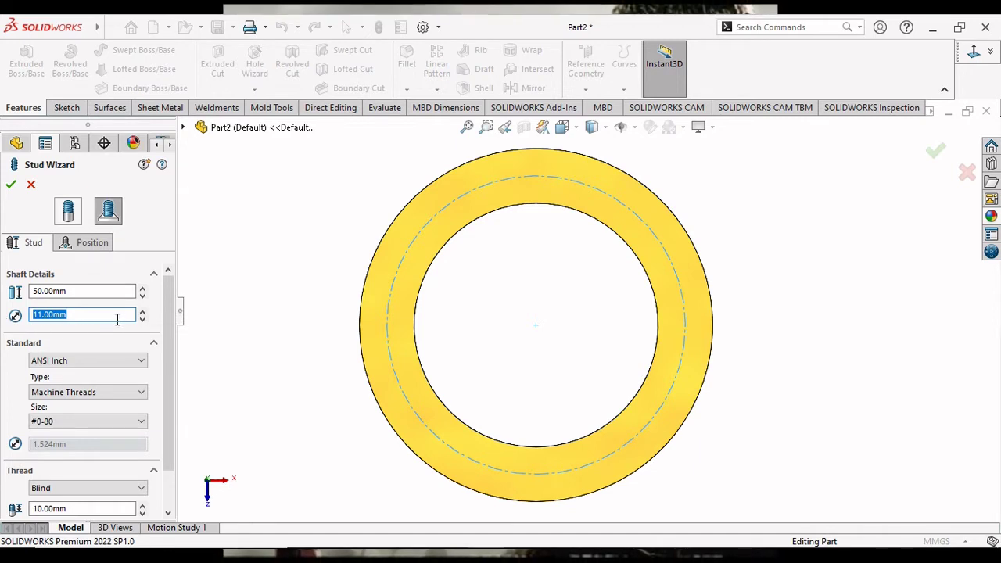
{"action": "type", "text": "17"}
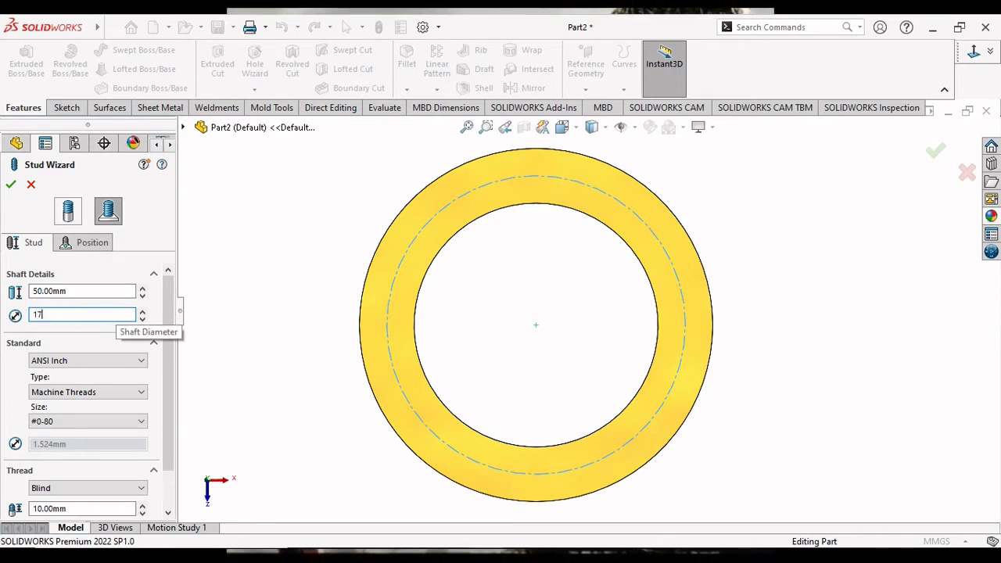
{"action": "type", "text": ".5"}
{"action": "key", "text": "Return"}
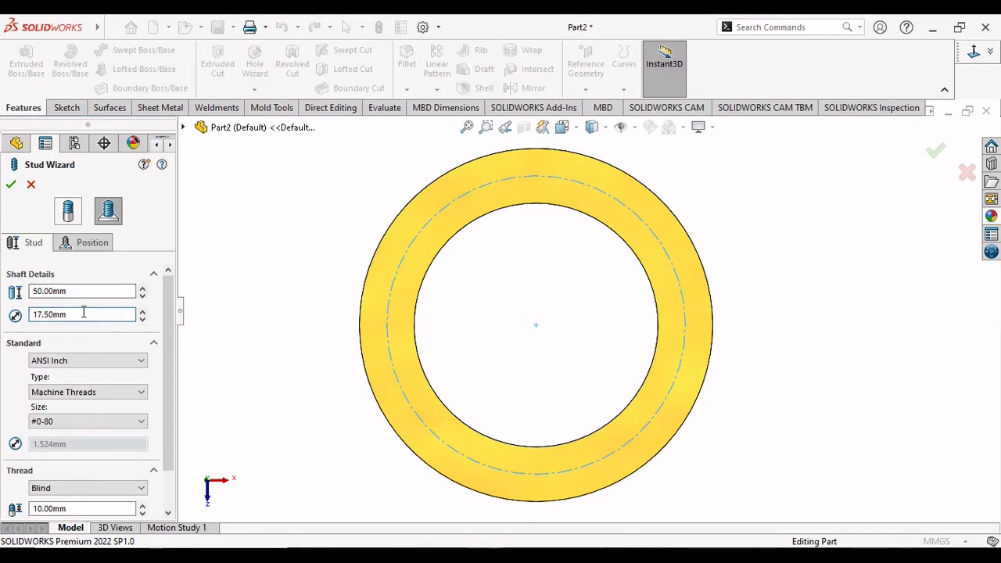
{"action": "key", "text": "Return"}
{"action": "left_click", "coordinate": [92, 314]}
{"action": "type", "text": "16"}
{"action": "left_click_drag", "start_coordinate": [172, 369], "coordinate": [172, 380]}
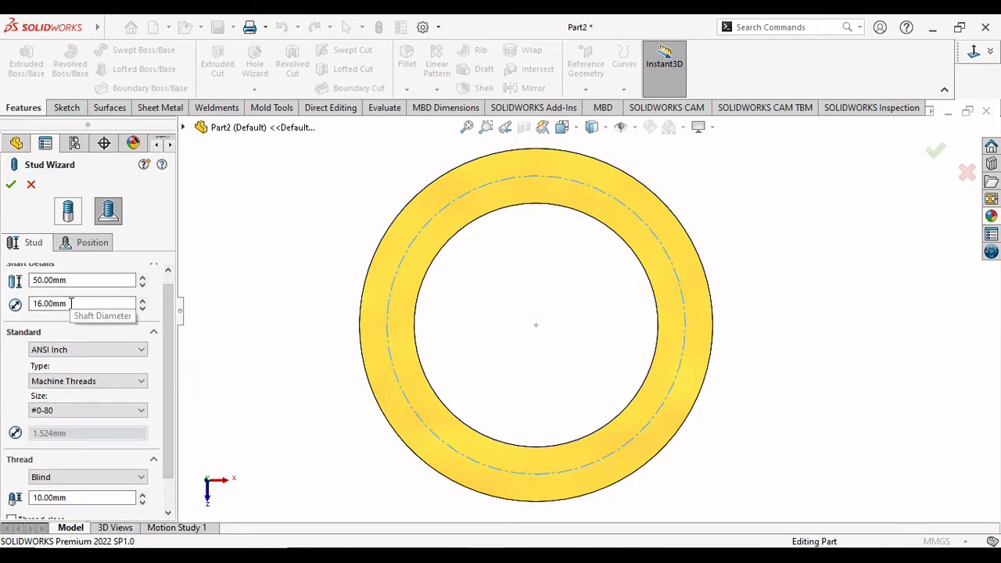
Step: Keep ANSI Inch standard and Machine Threads type, browsing thread sizes without changing them
{"action": "left_click", "coordinate": [133, 351]}
{"action": "left_click", "coordinate": [79, 364]}
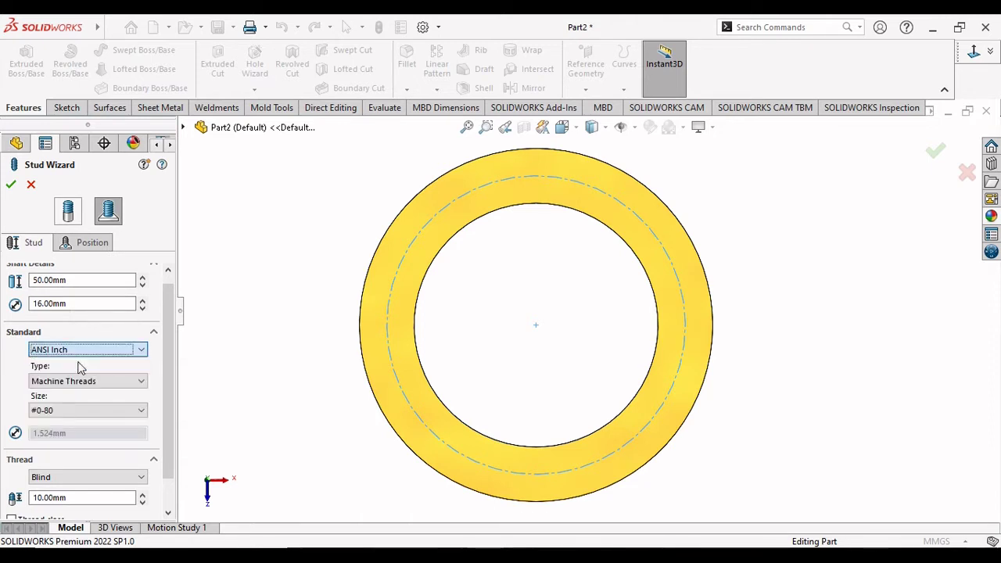
{"action": "left_click", "coordinate": [141, 383]}
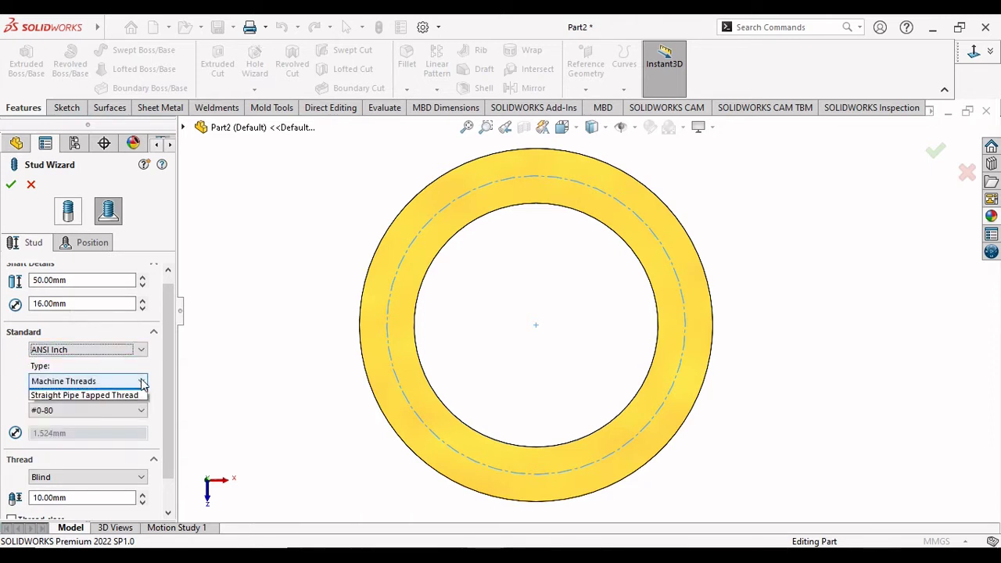
{"action": "left_click", "coordinate": [121, 393]}
{"action": "left_click", "coordinate": [135, 414]}
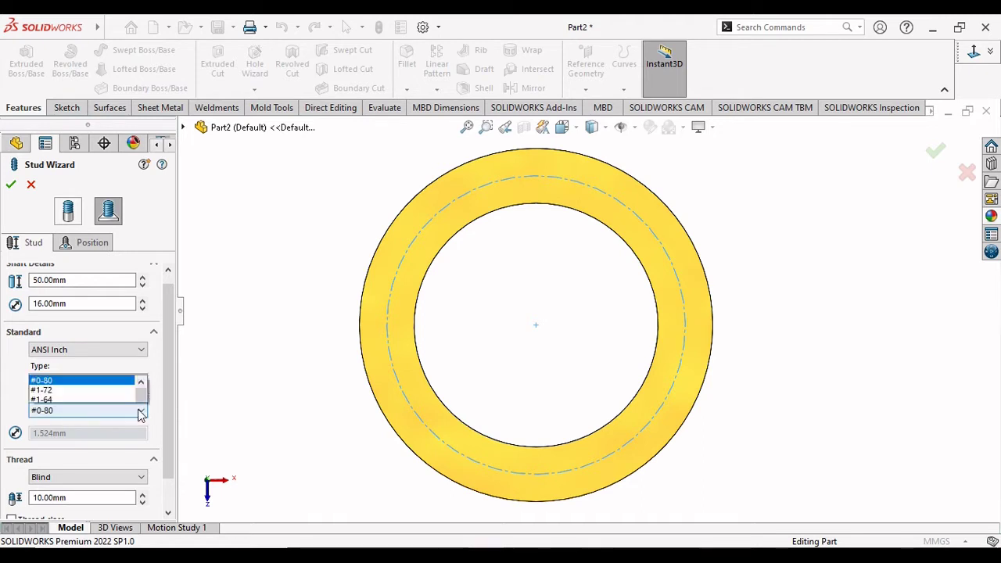
{"action": "scroll", "coordinate": [142, 340], "scroll_direction": "down", "scroll_amount": 1}
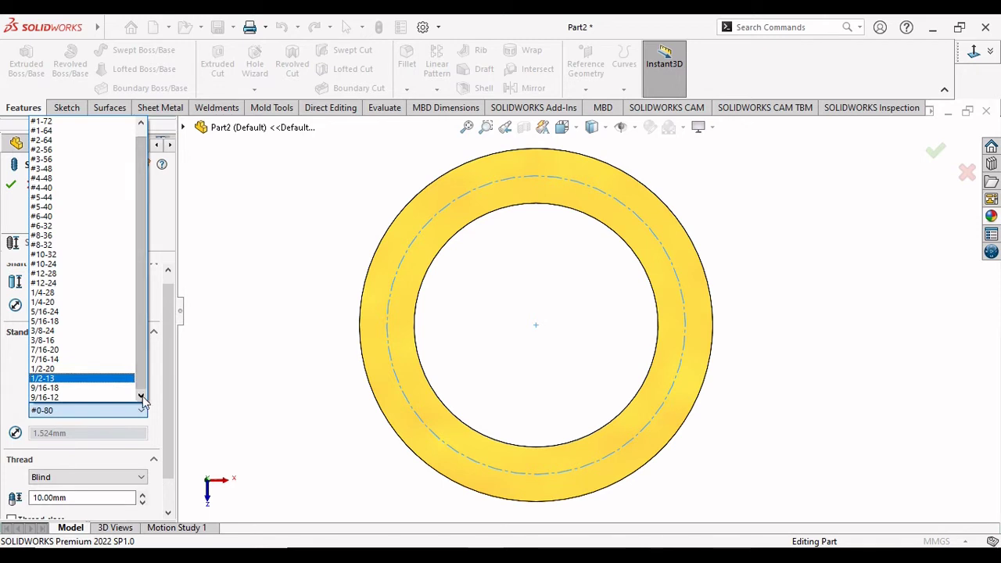
{"action": "scroll", "coordinate": [146, 367], "scroll_direction": "up", "scroll_amount": 1}
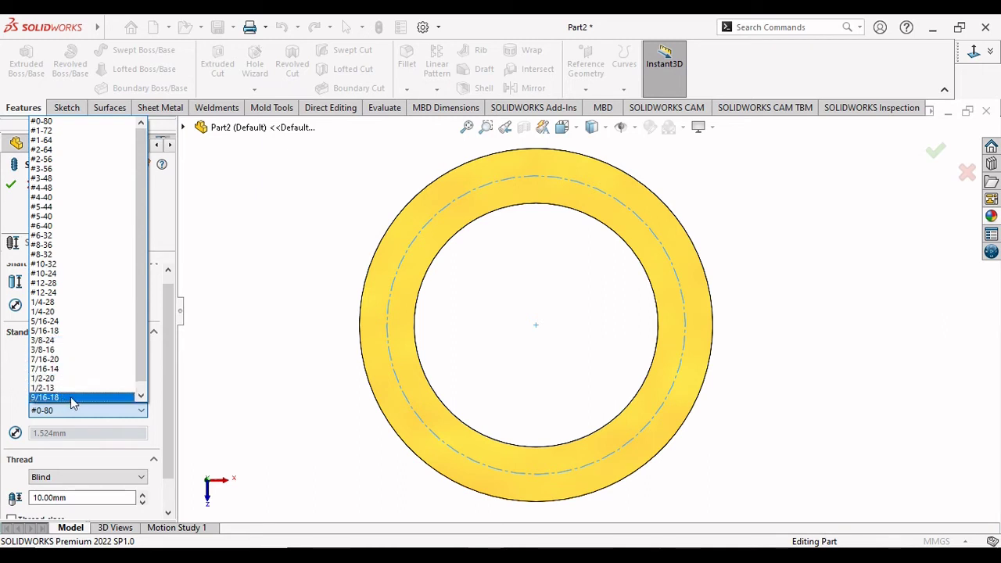
{"action": "left_click", "coordinate": [161, 398]}
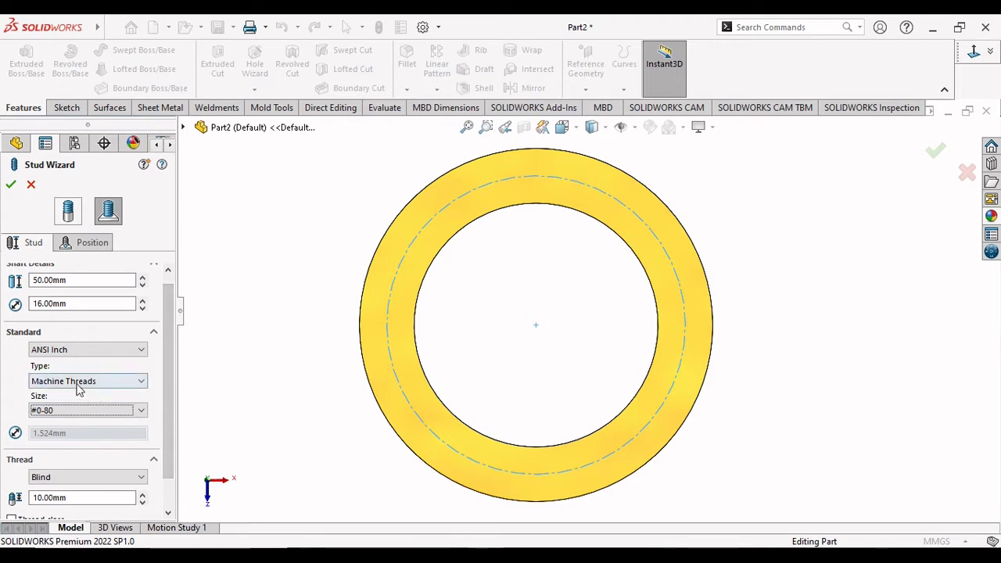
Step: Try ANSI Metric, return to ANSI Inch, and keep the #0-80 thread size
{"action": "left_click", "coordinate": [141, 349]}
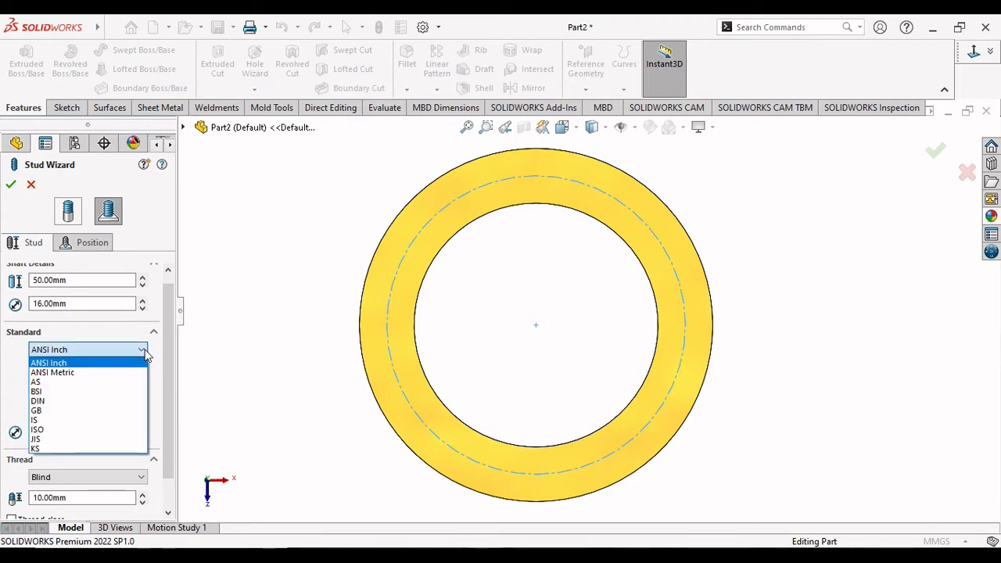
{"action": "left_click", "coordinate": [81, 374]}
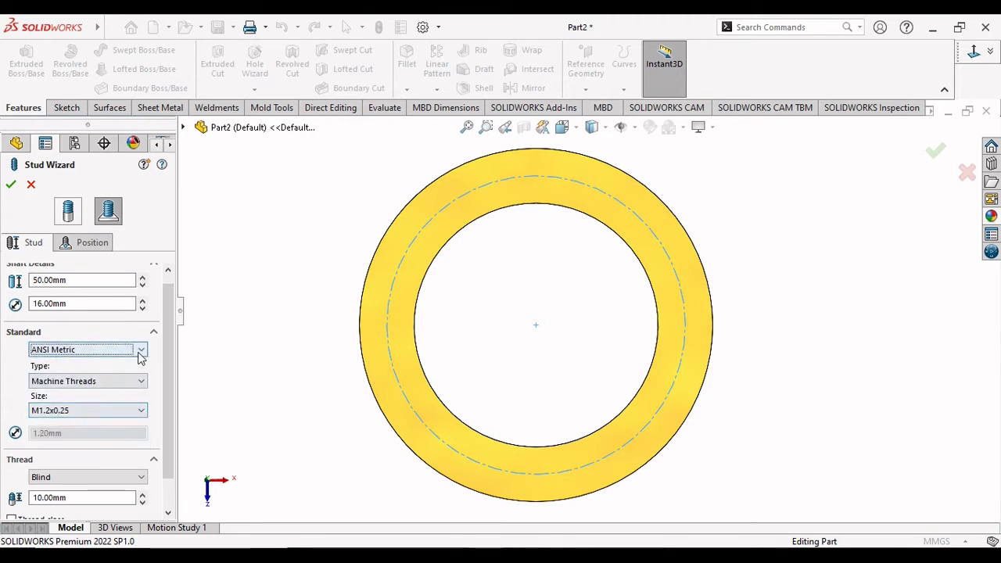
{"action": "left_click", "coordinate": [141, 350]}
{"action": "left_click", "coordinate": [100, 363]}
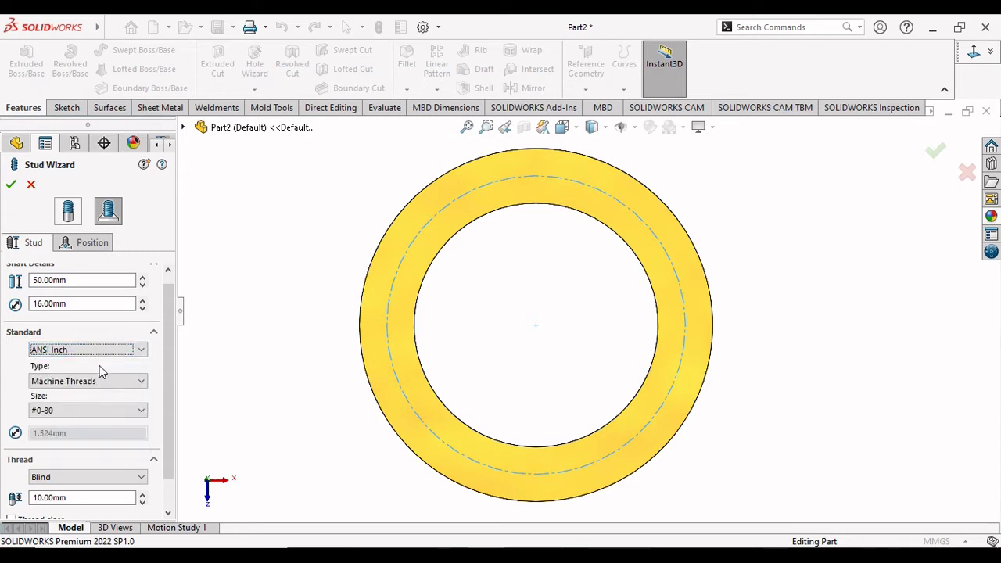
{"action": "left_click", "coordinate": [103, 411]}
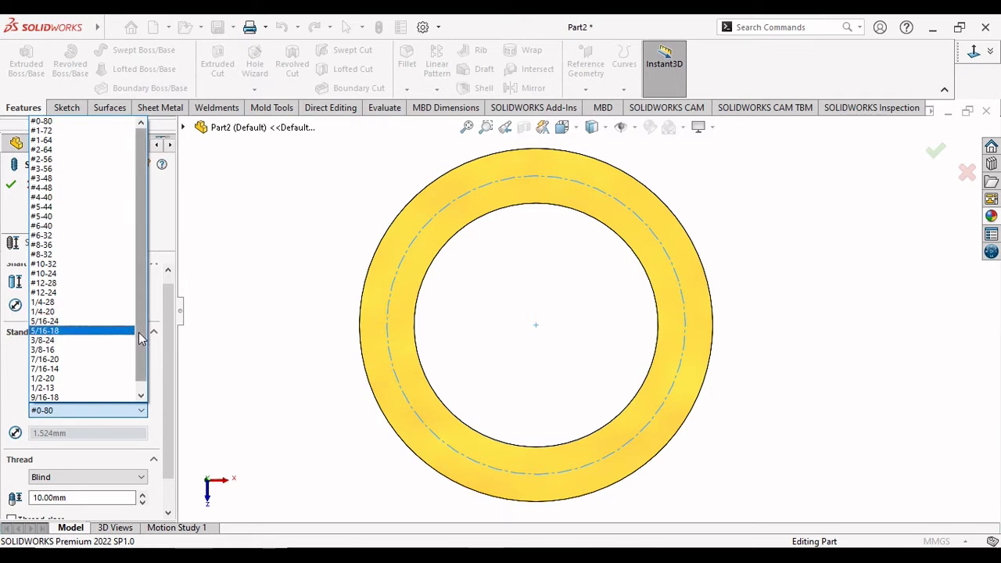
{"action": "left_click_drag", "start_coordinate": [143, 344], "coordinate": [143, 352]}
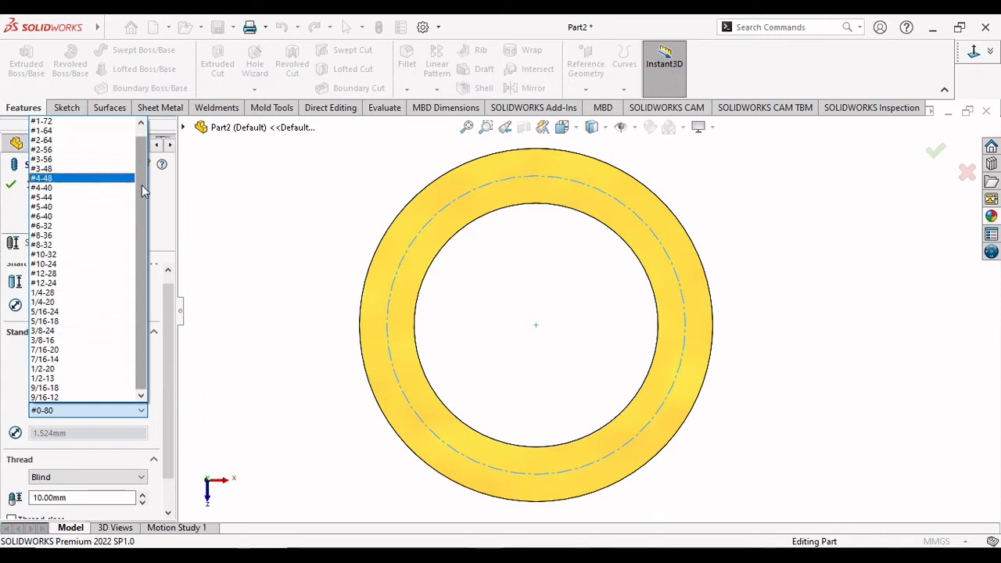
{"action": "scroll", "coordinate": [141, 184], "scroll_direction": "up", "scroll_amount": 1}
{"action": "scroll", "coordinate": [110, 368], "scroll_direction": "down", "scroll_amount": 1}
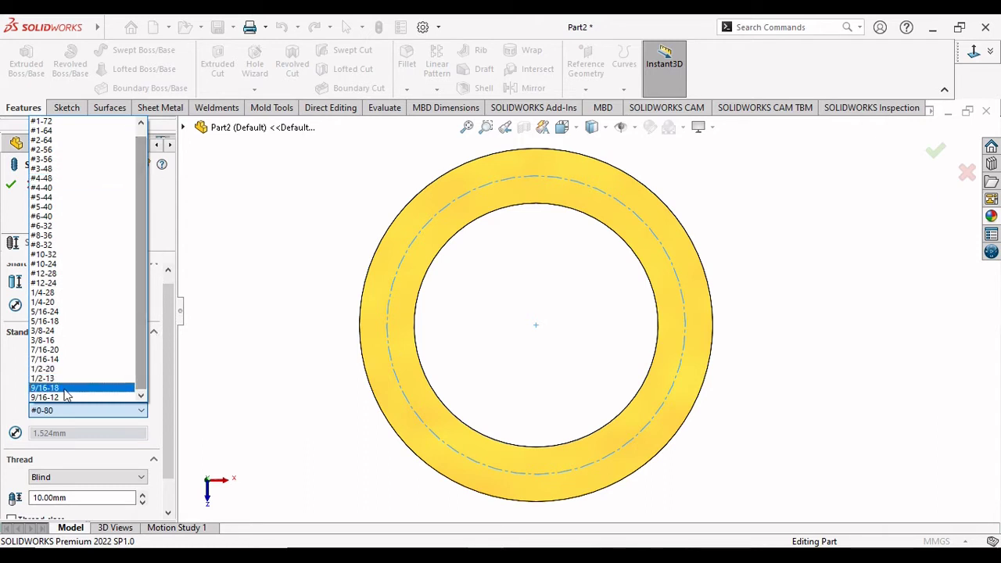
{"action": "left_click", "coordinate": [62, 408]}
{"action": "left_click", "coordinate": [62, 408]}
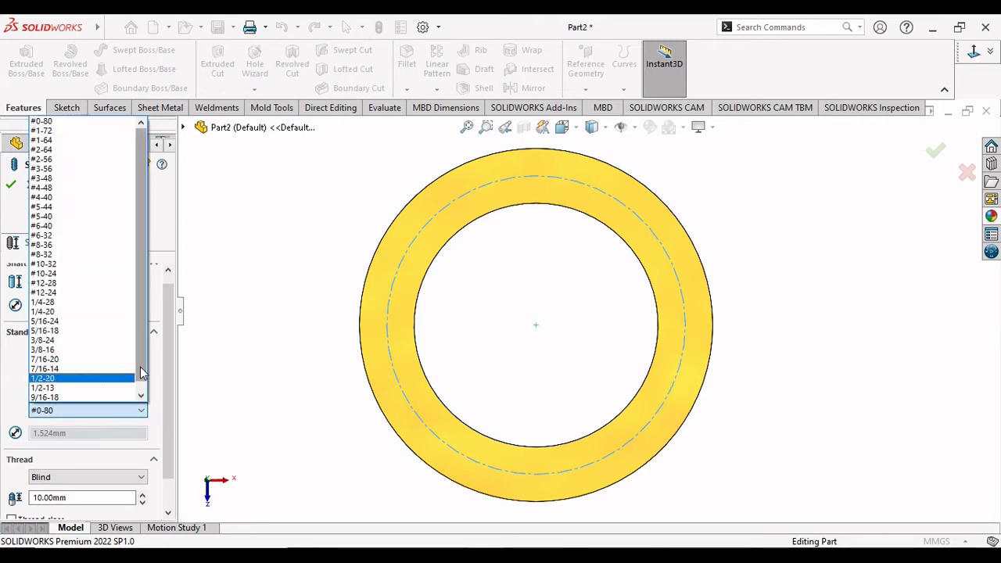
{"action": "scroll", "coordinate": [142, 381], "scroll_direction": "down", "scroll_amount": 1}
{"action": "scroll", "coordinate": [141, 381], "scroll_direction": "up", "scroll_amount": 1}
{"action": "left_click", "coordinate": [206, 227]}
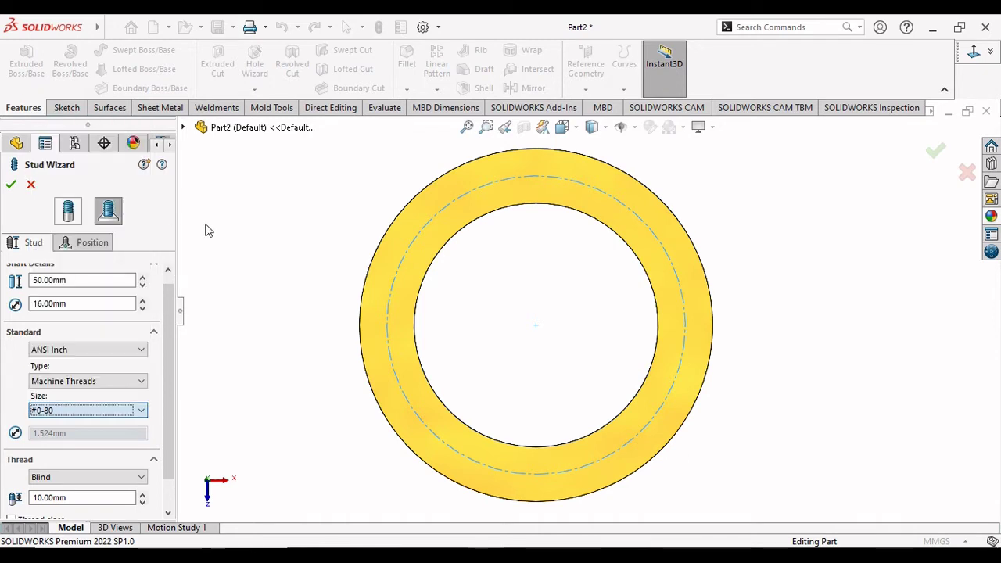
Step: Set the shaft diameter to 17.5 mm and the thread size to 5/8-11
{"action": "double_click", "coordinate": [65, 305]}
{"action": "type", "text": "1"}
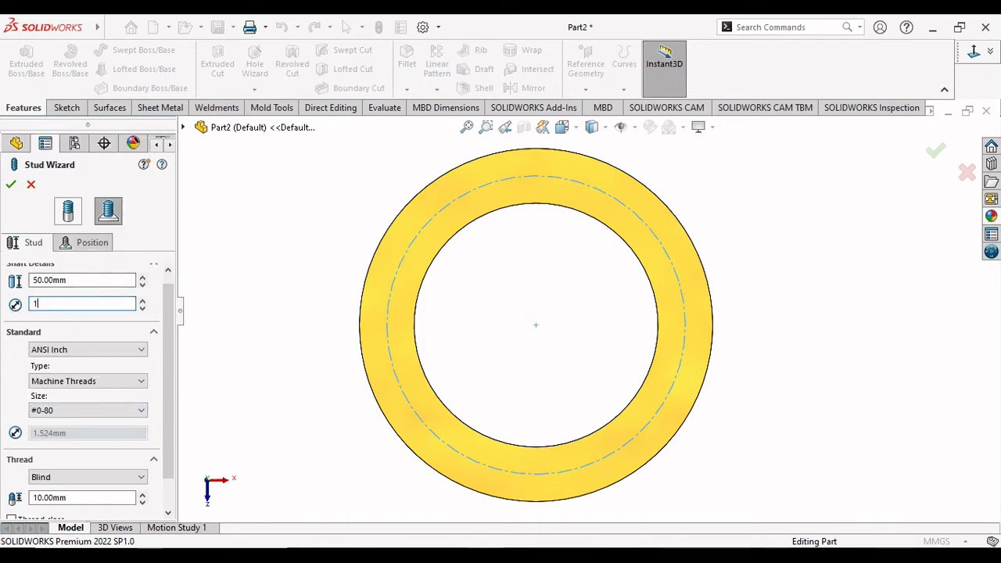
{"action": "type", "text": "7.5"}
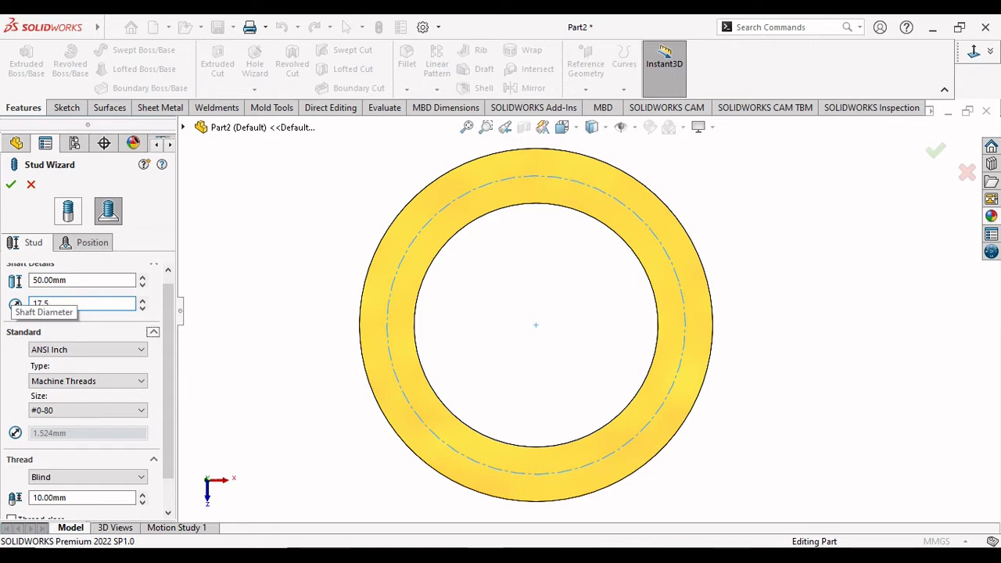
{"action": "key", "text": "Tab"}
{"action": "left_click", "coordinate": [94, 410]}
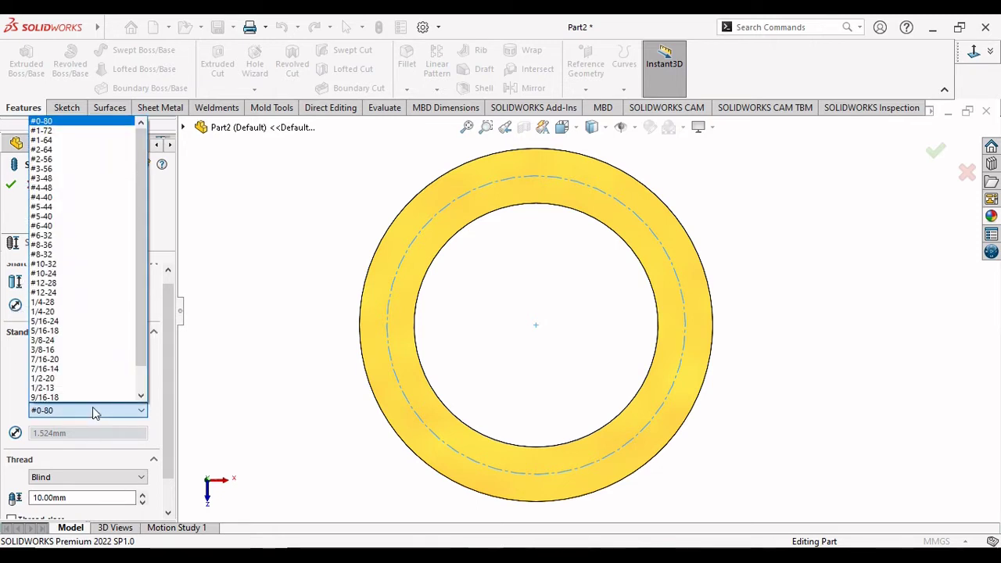
{"action": "left_click", "coordinate": [73, 359]}
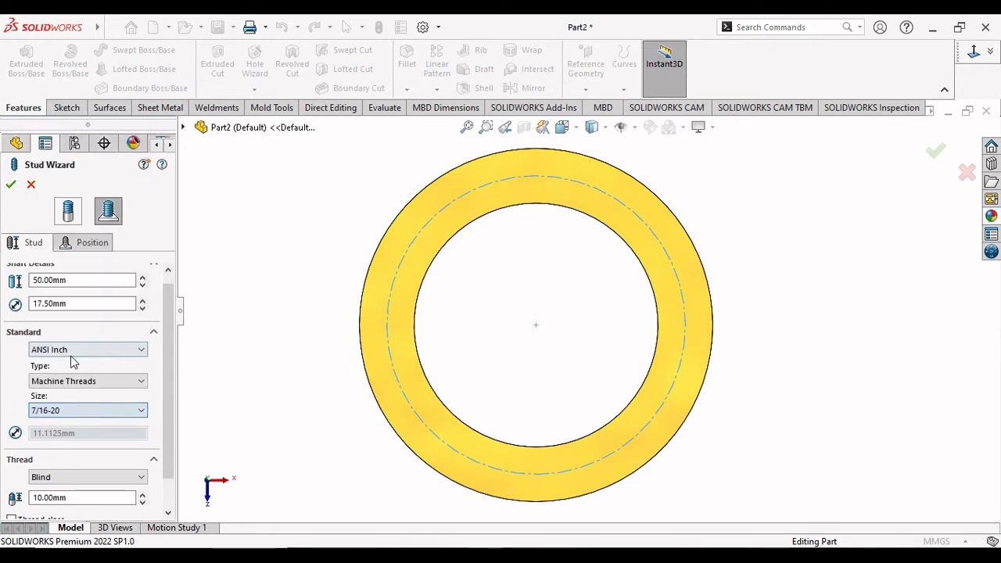
{"action": "left_click", "coordinate": [90, 413]}
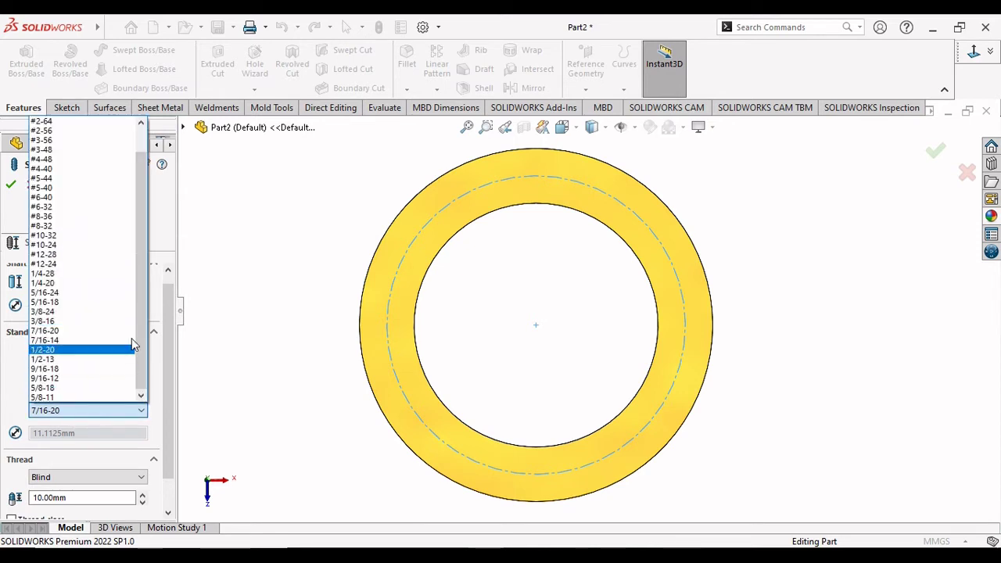
{"action": "left_click", "coordinate": [64, 397]}
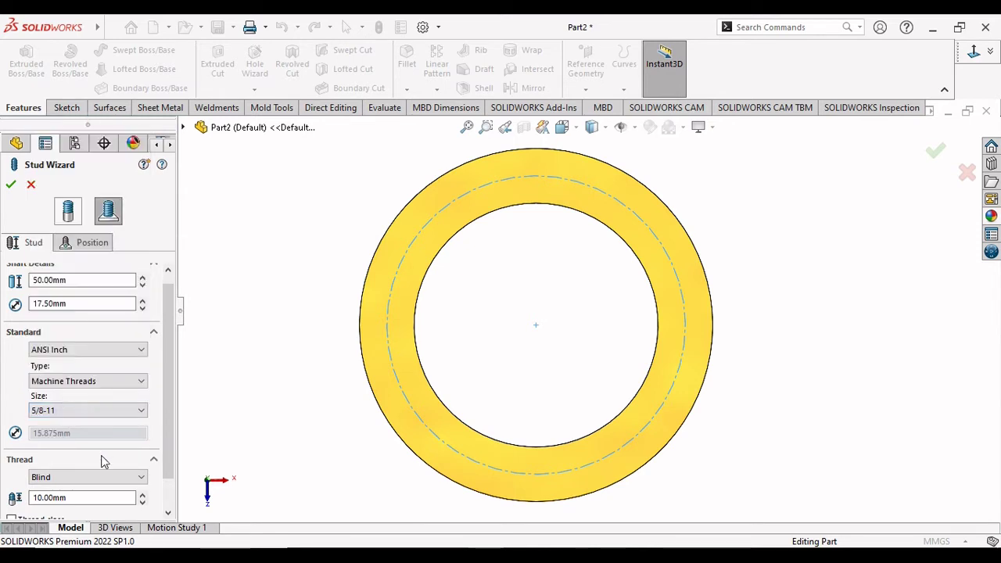
{"action": "scroll", "coordinate": [171, 416], "scroll_direction": "down", "scroll_amount": 2}
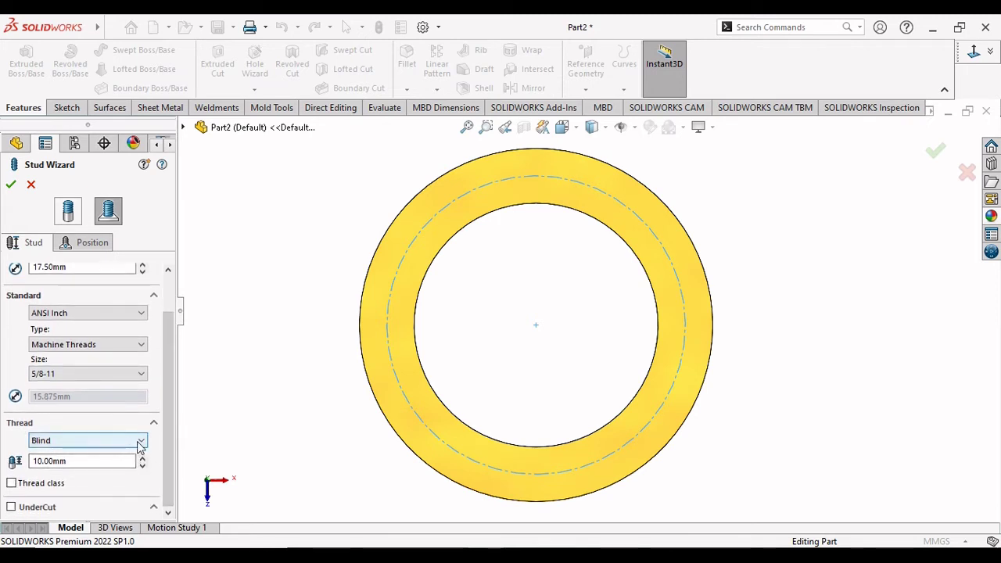
Step: Set the blind thread depth to 42 mm, leave thread class off, and enable UnderCut
{"action": "double_click", "coordinate": [35, 463]}
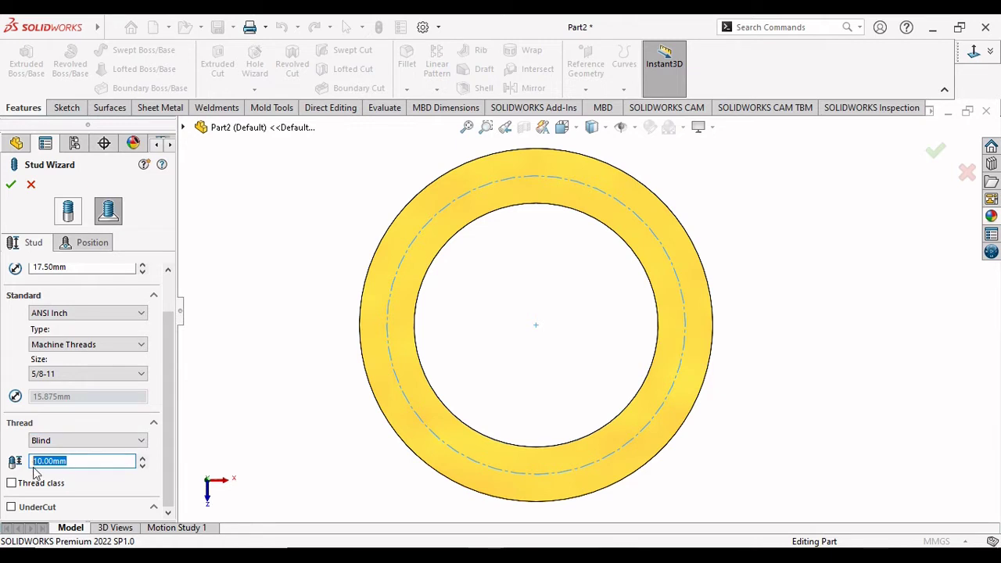
{"action": "left_click", "coordinate": [85, 460]}
{"action": "type", "text": "42"}
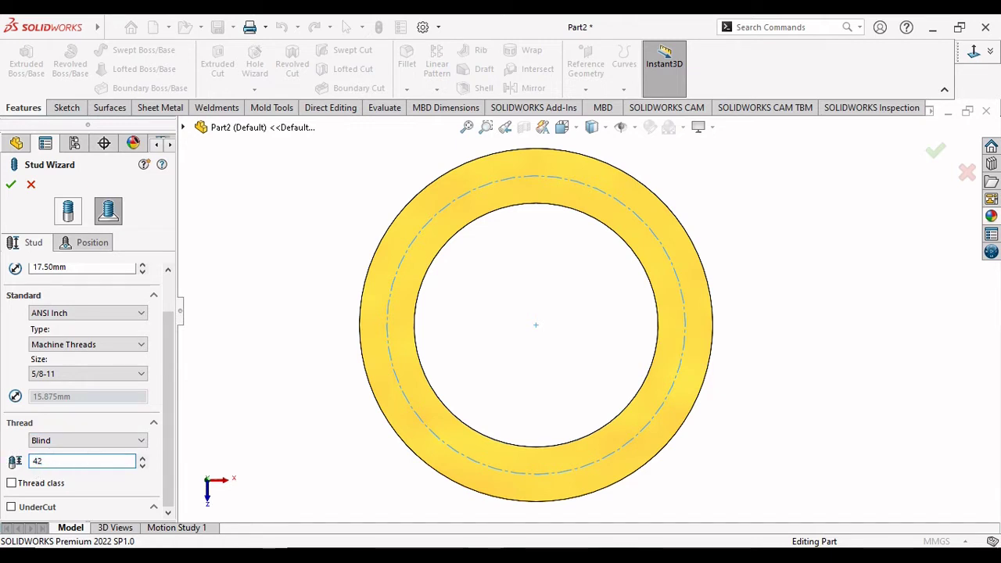
{"action": "key", "text": "Return"}
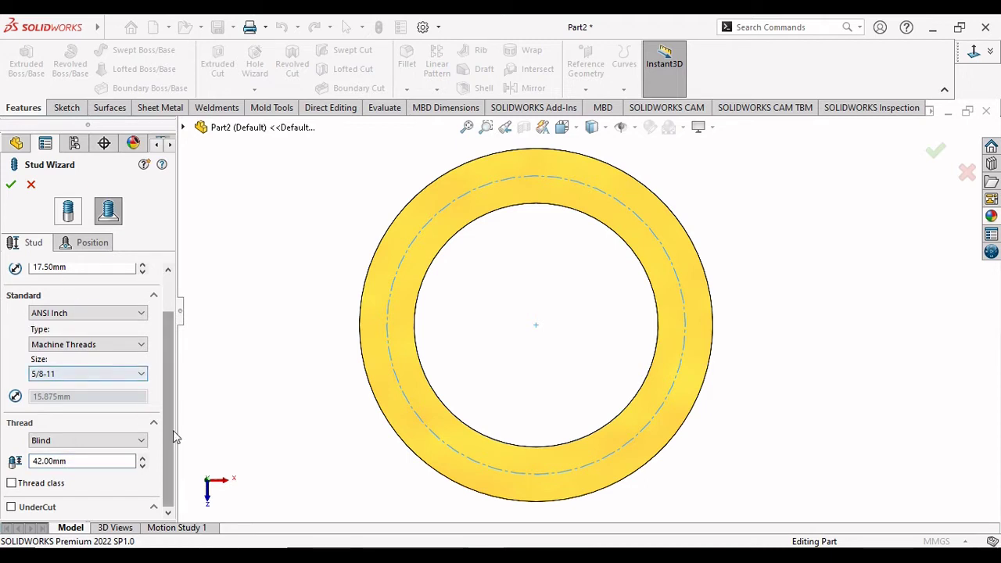
{"action": "left_click", "coordinate": [11, 483]}
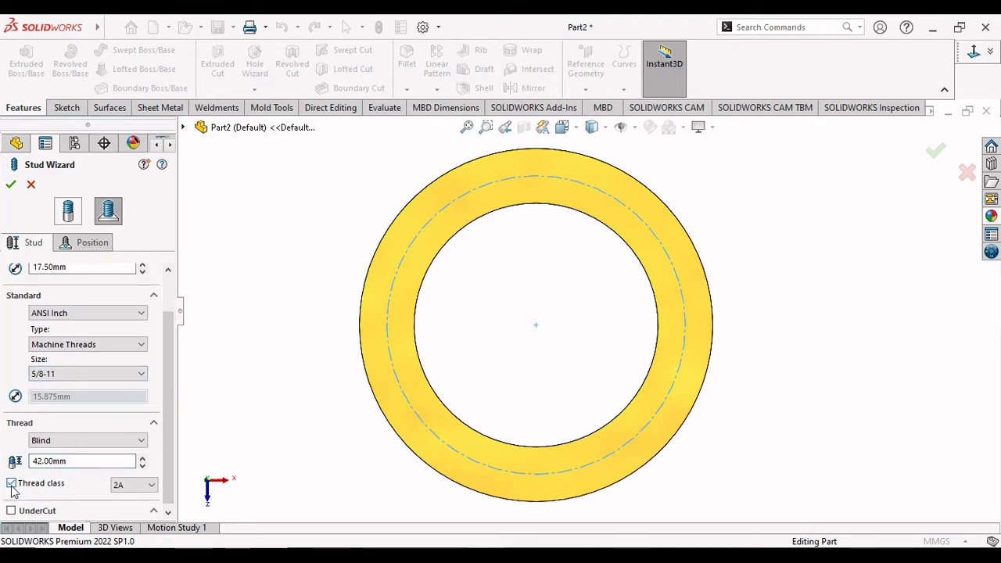
{"action": "left_click", "coordinate": [11, 484]}
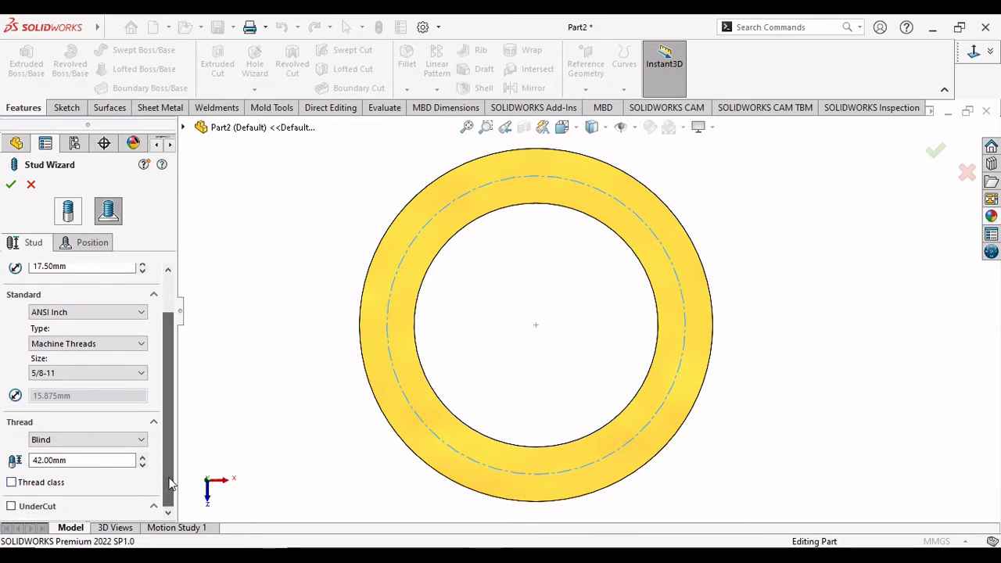
{"action": "left_click", "coordinate": [12, 507]}
Step: Enter a 2 mm undercut diameter, dropping the thread length to 33.86 mm
{"action": "scroll", "coordinate": [169, 469], "scroll_direction": "down", "scroll_amount": 3}
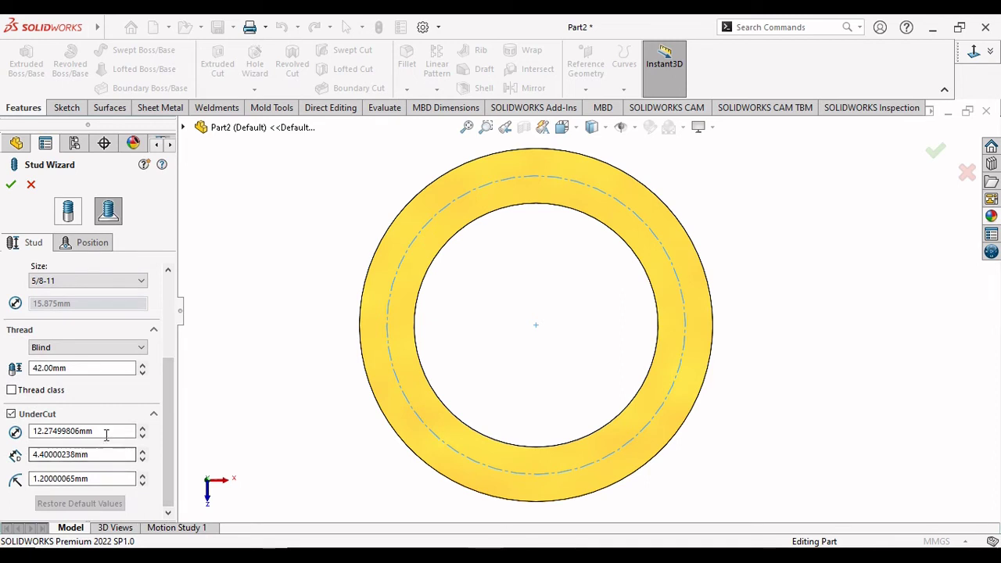
{"action": "left_click_drag", "start_coordinate": [109, 433], "coordinate": [14, 441]}
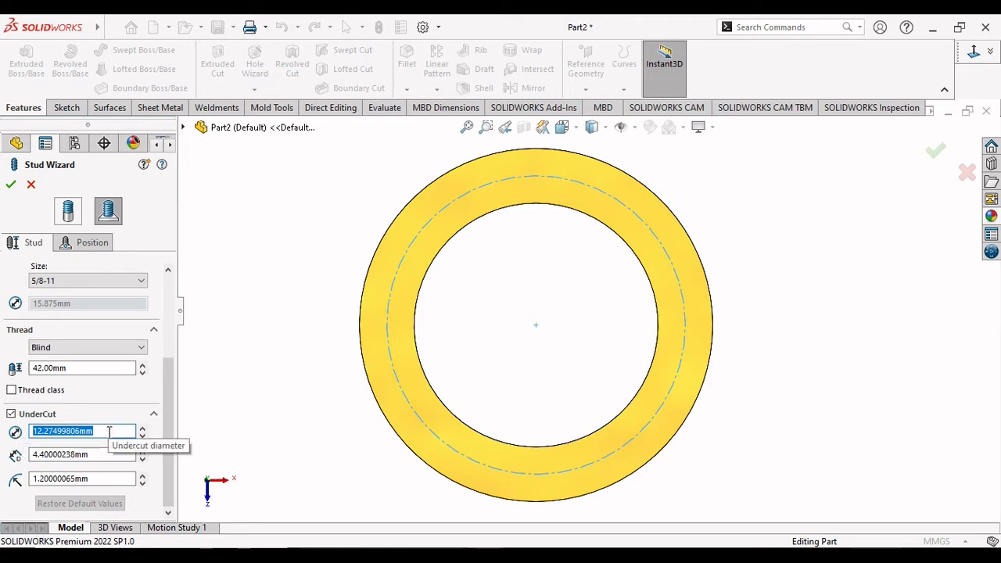
{"action": "type", "text": "2"}
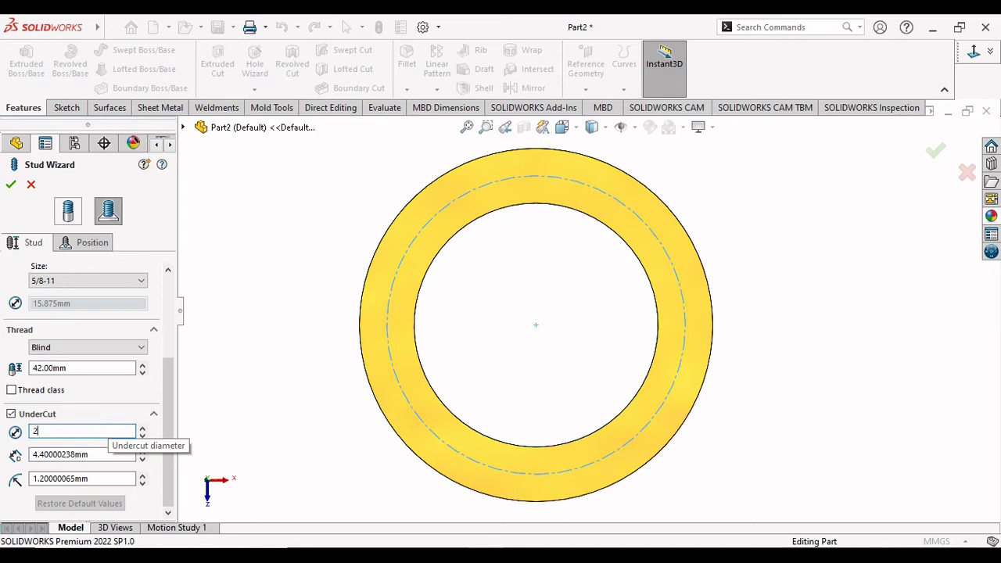
{"action": "key", "text": "Tab"}
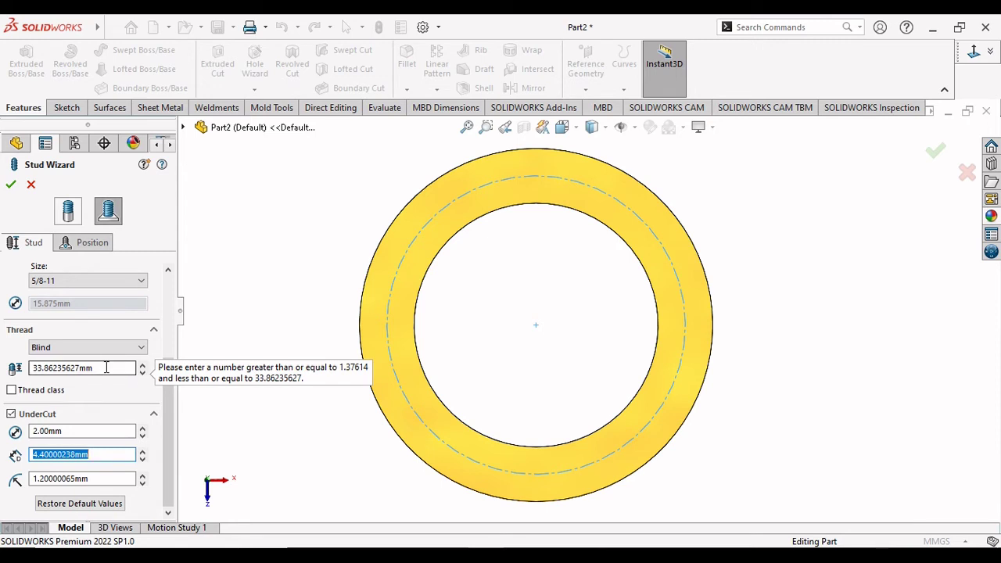
Step: Enter a 40 mm thread length and a 10 mm undercut diameter
{"action": "left_click_drag", "start_coordinate": [107, 368], "coordinate": [17, 374]}
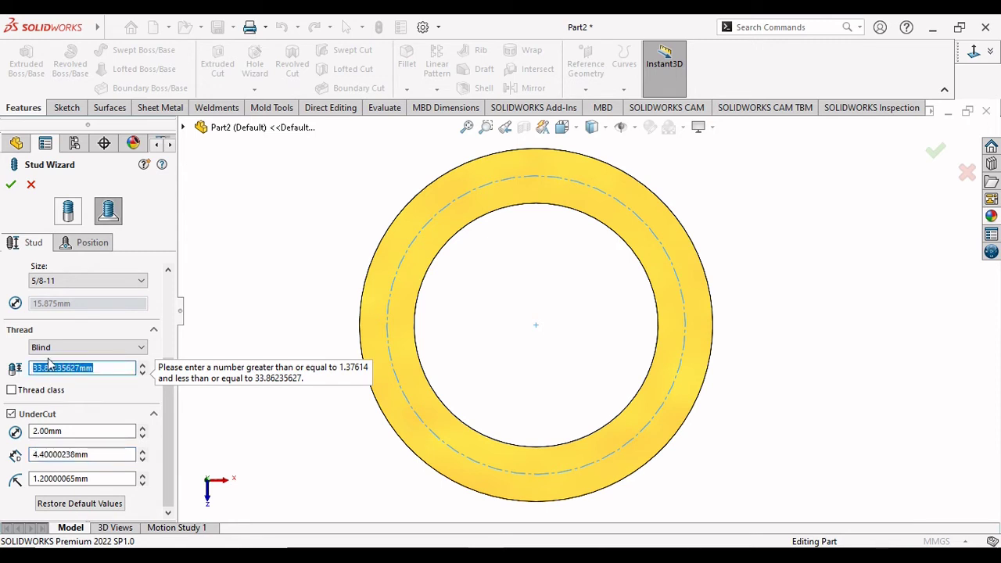
{"action": "type", "text": "40"}
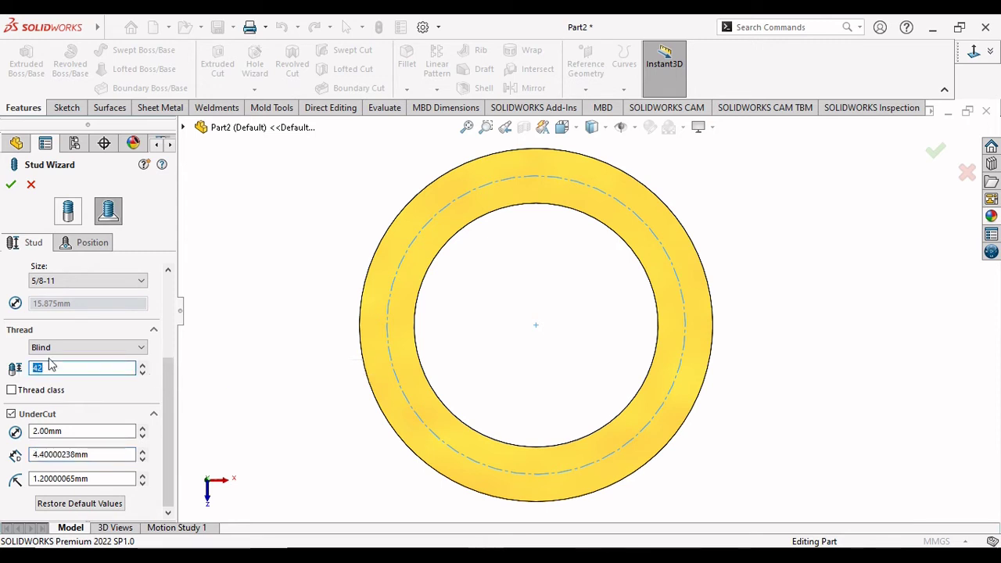
{"action": "key", "text": "Return"}
{"action": "double_click", "coordinate": [47, 431]}
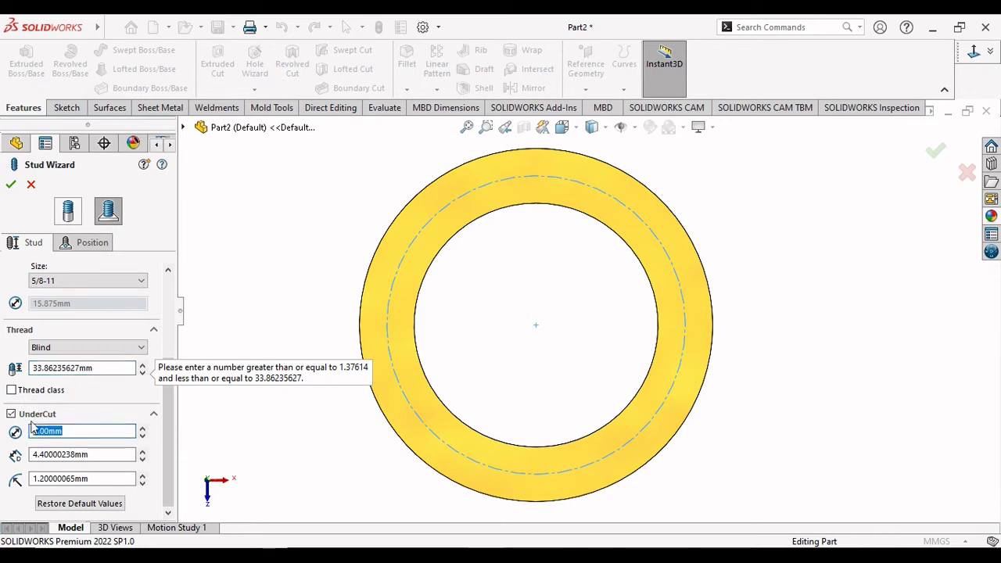
{"action": "type", "text": "10"}
{"action": "key", "text": "Tab"}
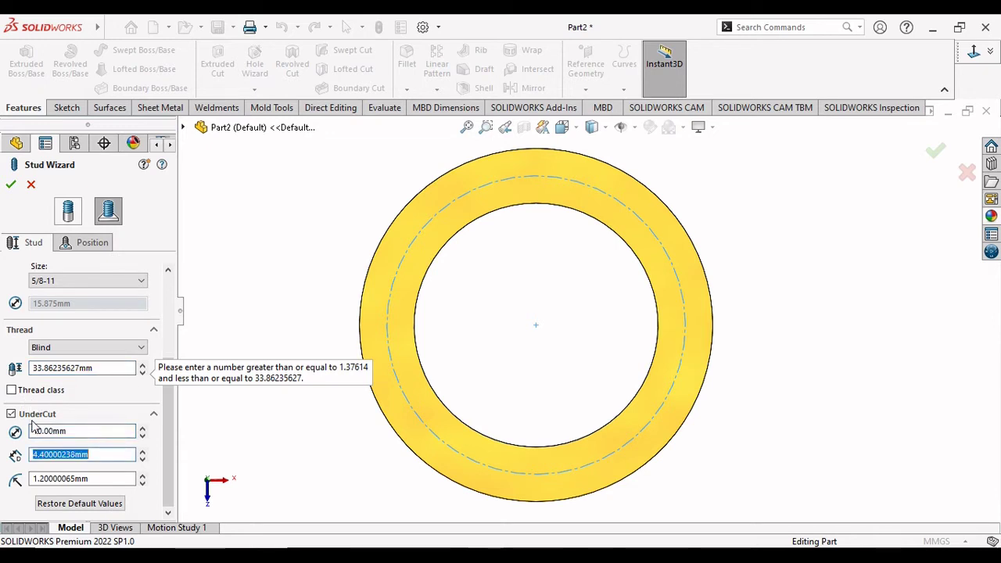
{"action": "double_click", "coordinate": [63, 367]}
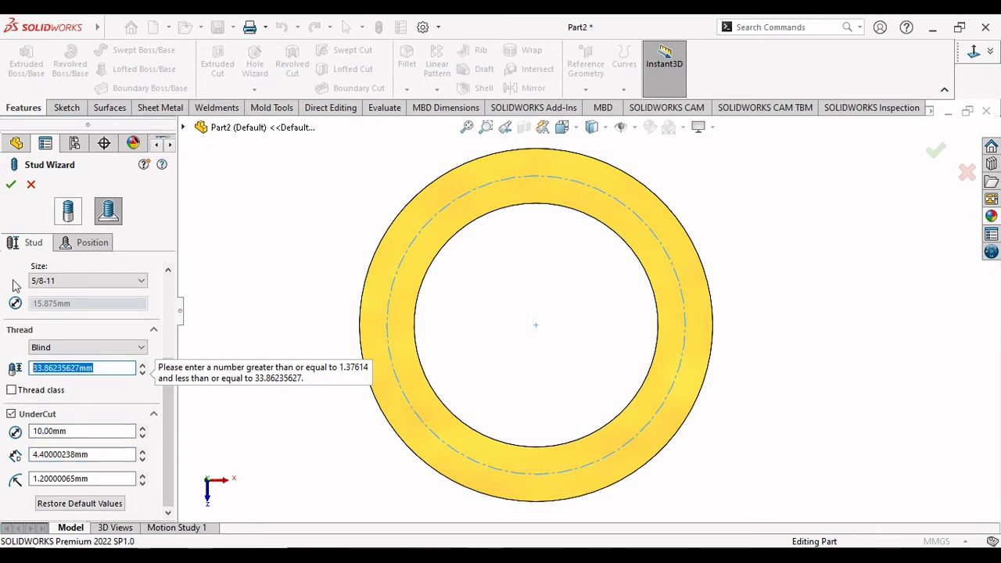
{"action": "type", "text": "40"}
{"action": "key", "text": "Return"}
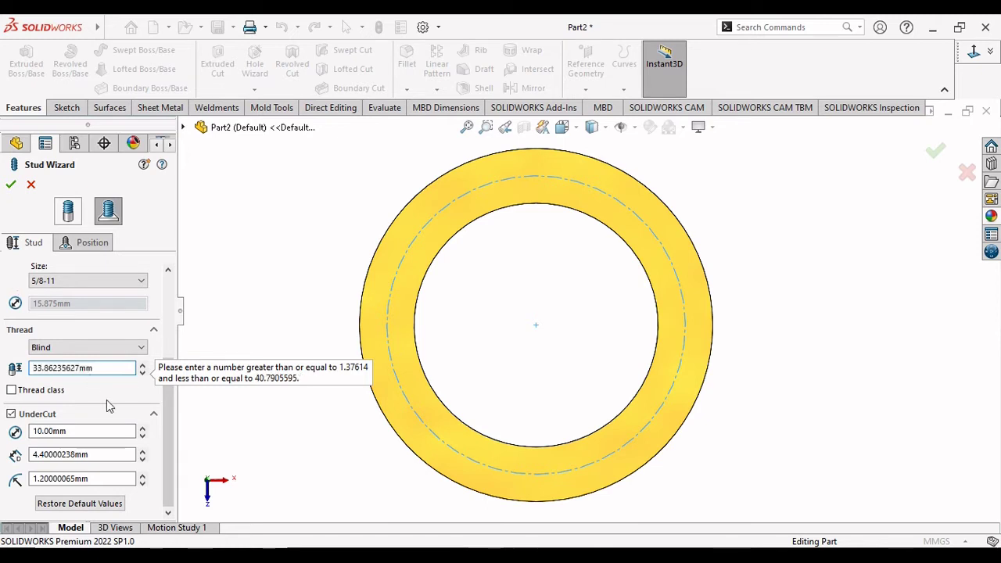
{"action": "double_click", "coordinate": [106, 367]}
{"action": "type", "text": "40"}
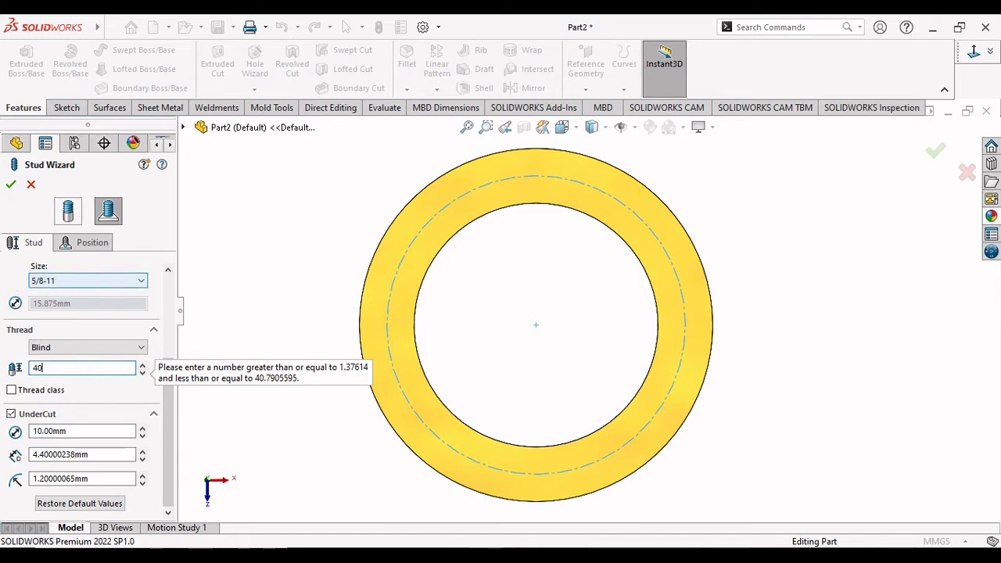
{"action": "key", "text": "Tab"}
Step: Try 2 mm and 5 mm undercut diameters and set the thread length to 42 mm
{"action": "double_click", "coordinate": [48, 431]}
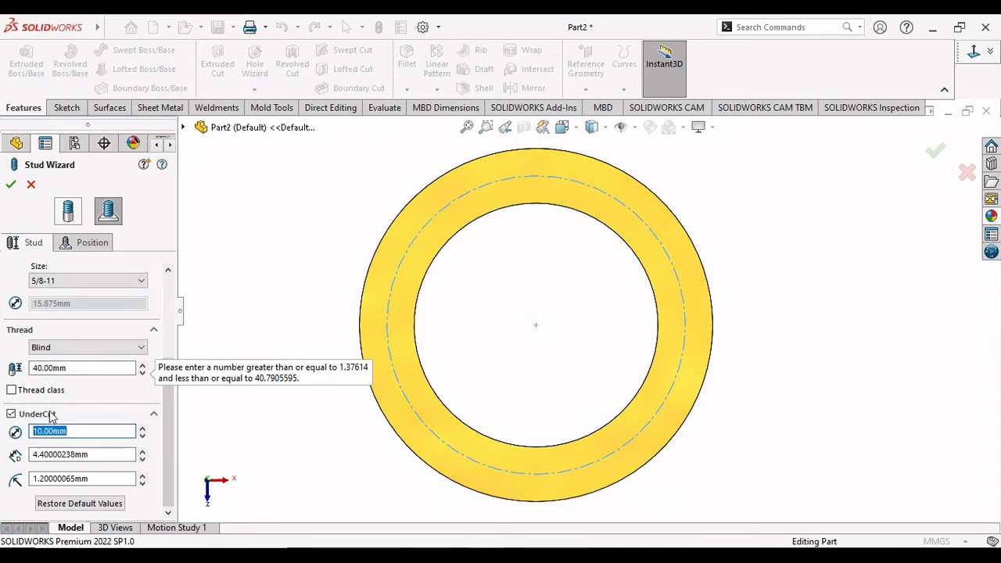
{"action": "type", "text": "2"}
{"action": "key", "text": "Tab"}
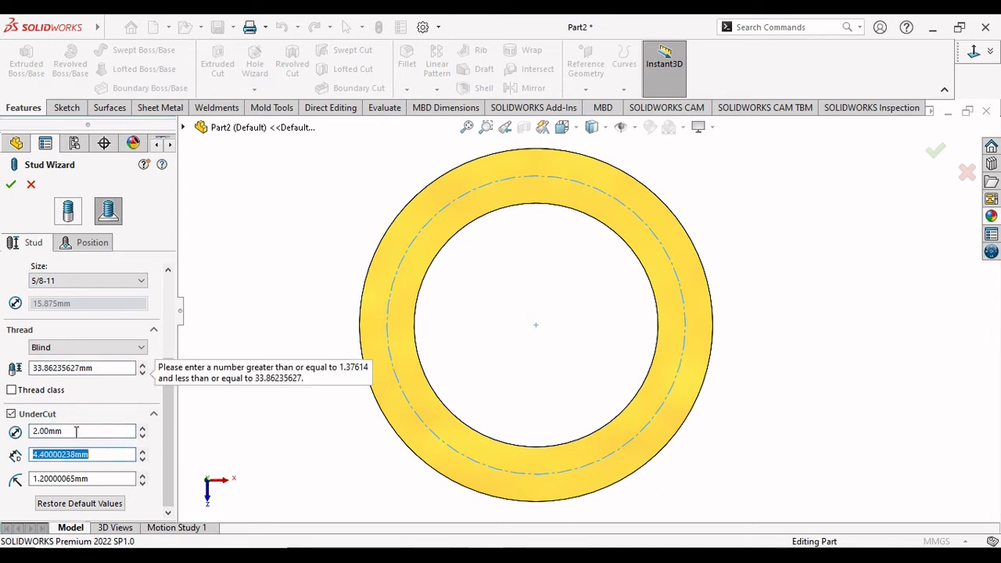
{"action": "double_click", "coordinate": [47, 430]}
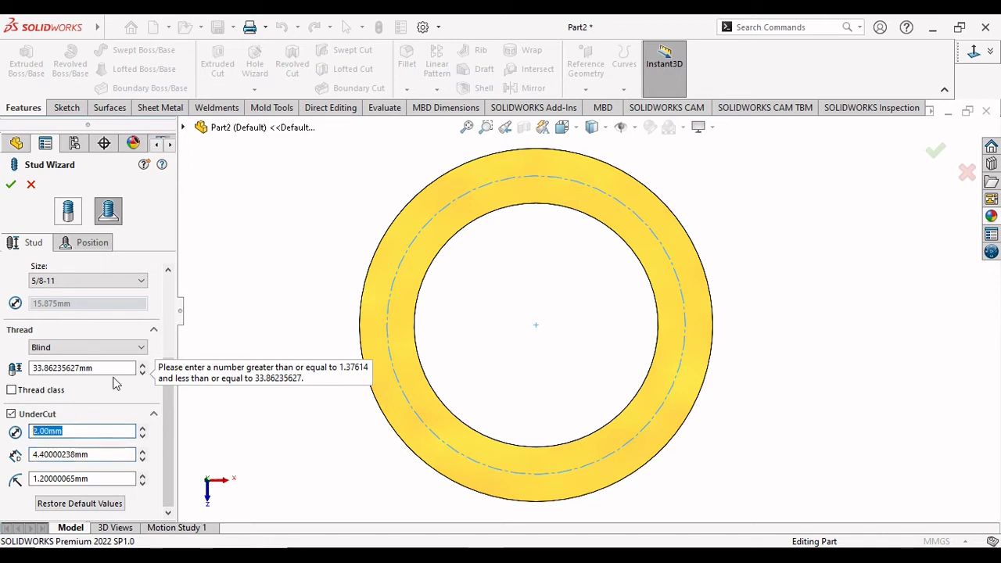
{"action": "type", "text": "5"}
{"action": "key", "text": "Tab"}
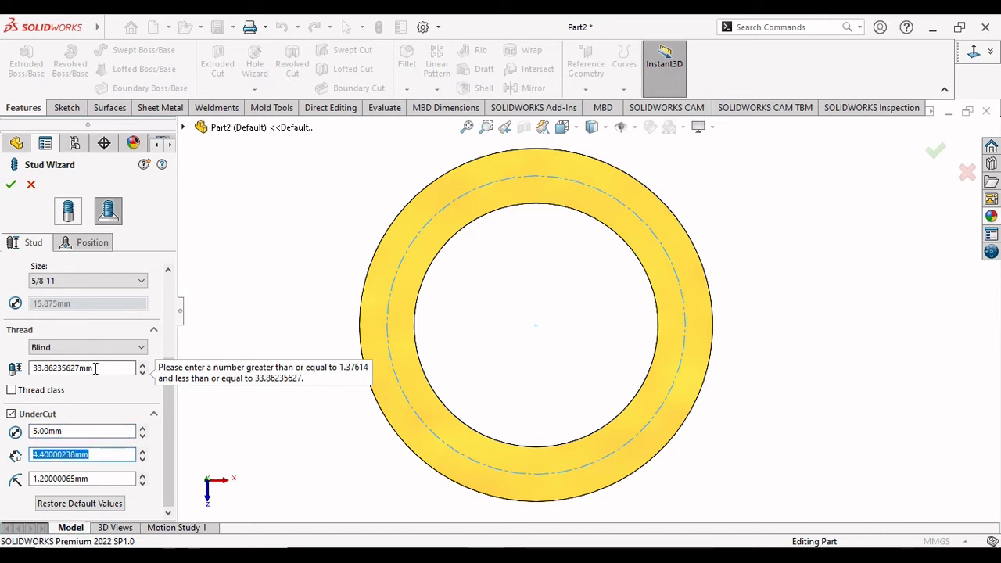
{"action": "double_click", "coordinate": [94, 368]}
{"action": "key", "text": "BackSpace"}
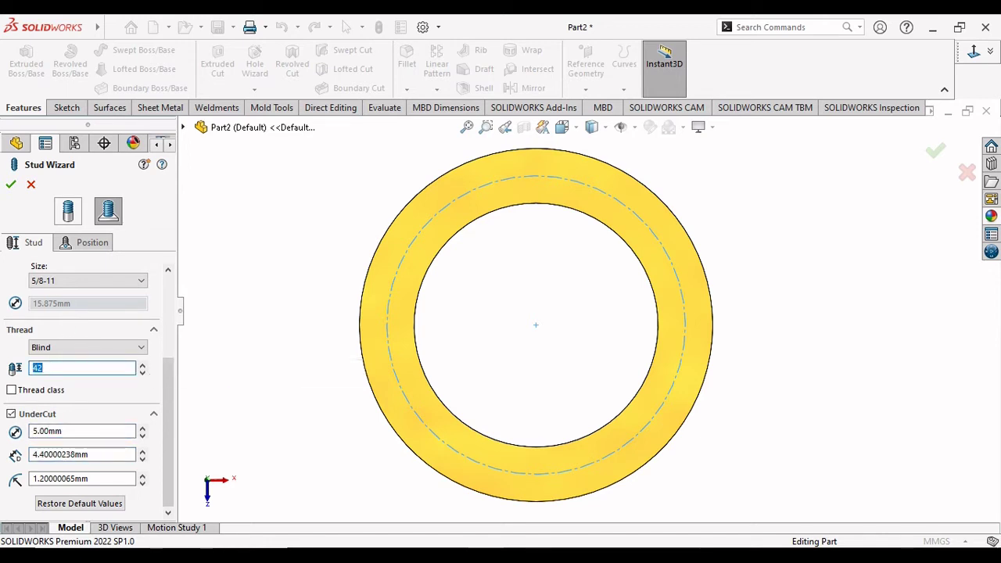
{"action": "double_click", "coordinate": [111, 367]}
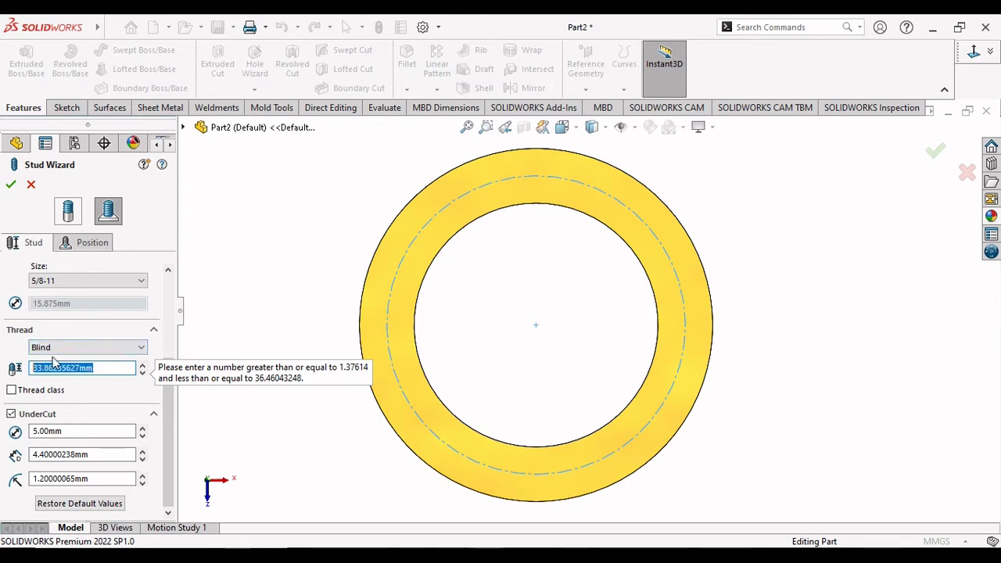
{"action": "type", "text": "42"}
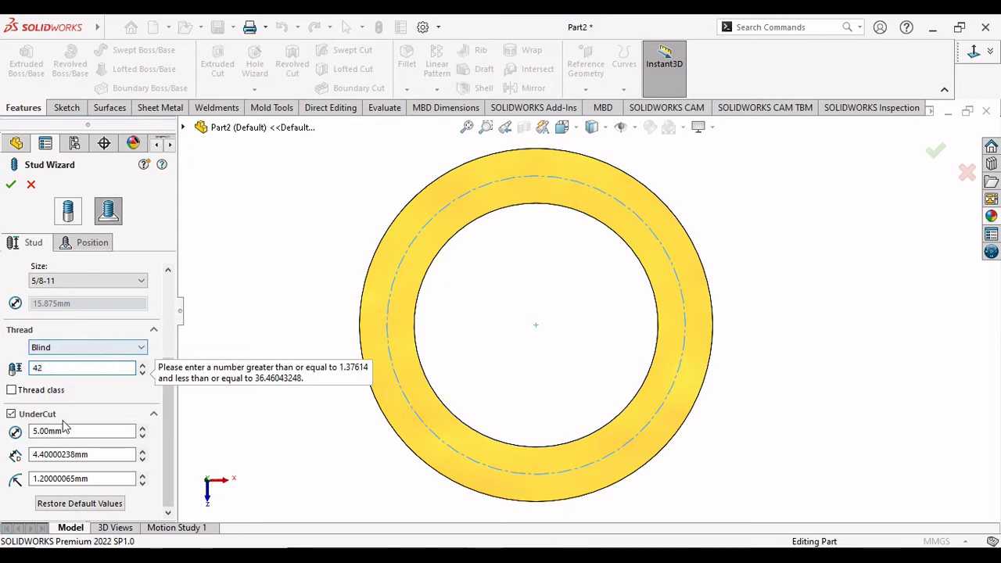
{"action": "left_click", "coordinate": [62, 430]}
{"action": "type", "text": "15"}
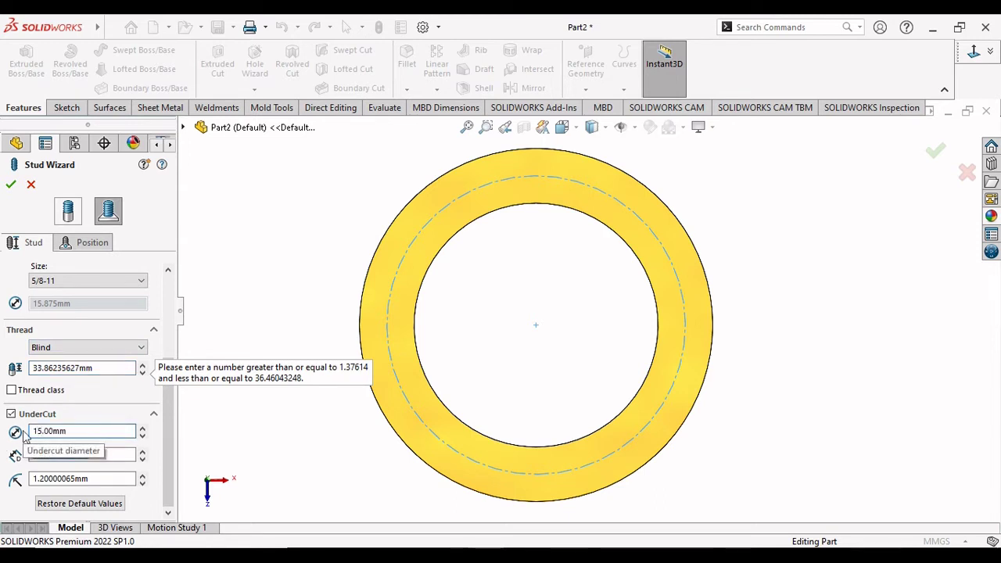
Step: Finish the undercut at 15 mm diameter, 2 mm length and 1 mm radius
{"action": "triple_click", "coordinate": [91, 368]}
{"action": "type", "text": "42.00mm"}
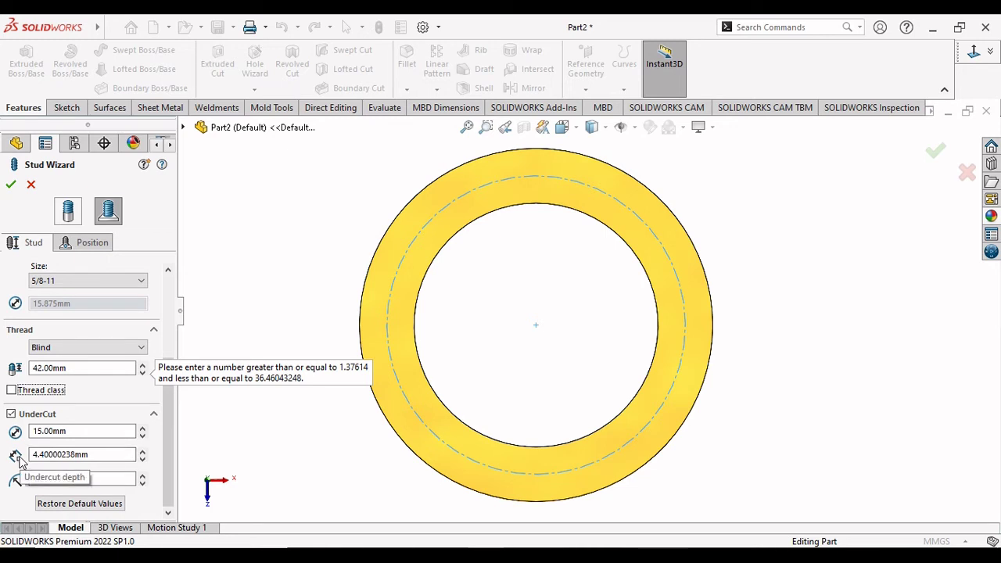
{"action": "triple_click", "coordinate": [78, 454]}
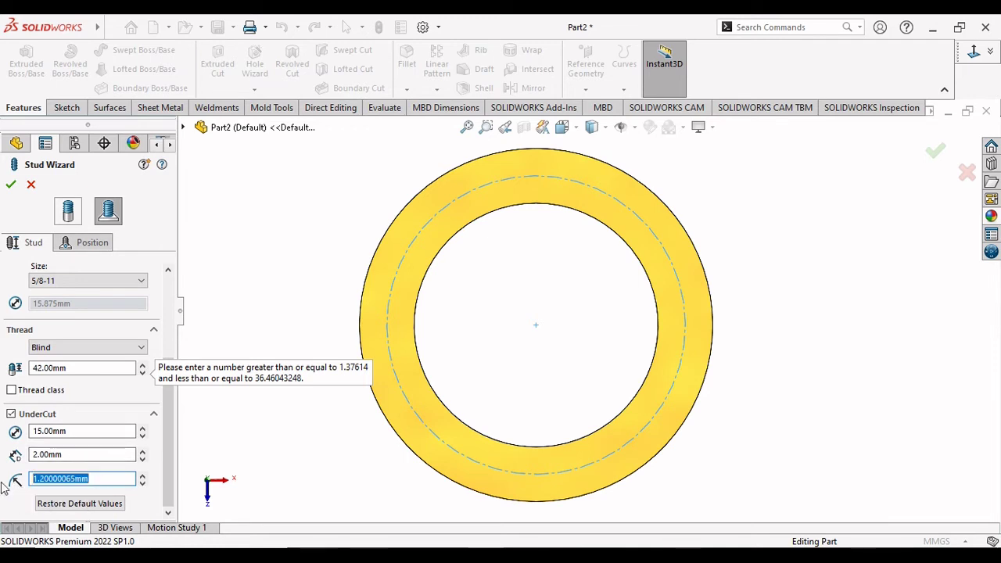
{"action": "type", "text": "1"}
{"action": "key", "text": "Tab"}
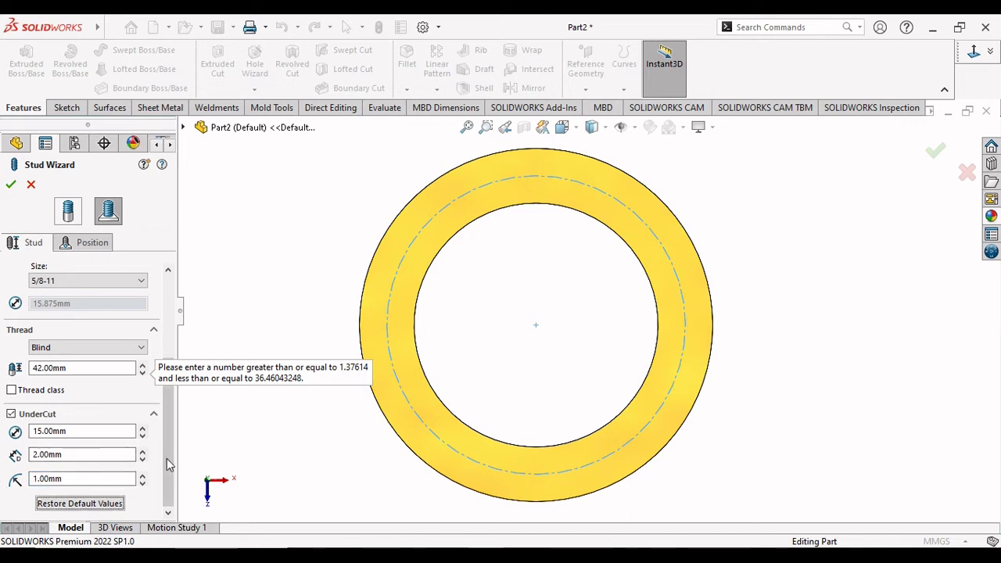
{"action": "mouse_move", "coordinate": [168, 464]}
{"action": "left_mouse_down"}
{"action": "mouse_move", "coordinate": [160, 281]}
{"action": "mouse_move", "coordinate": [151, 512]}
{"action": "left_mouse_up"}
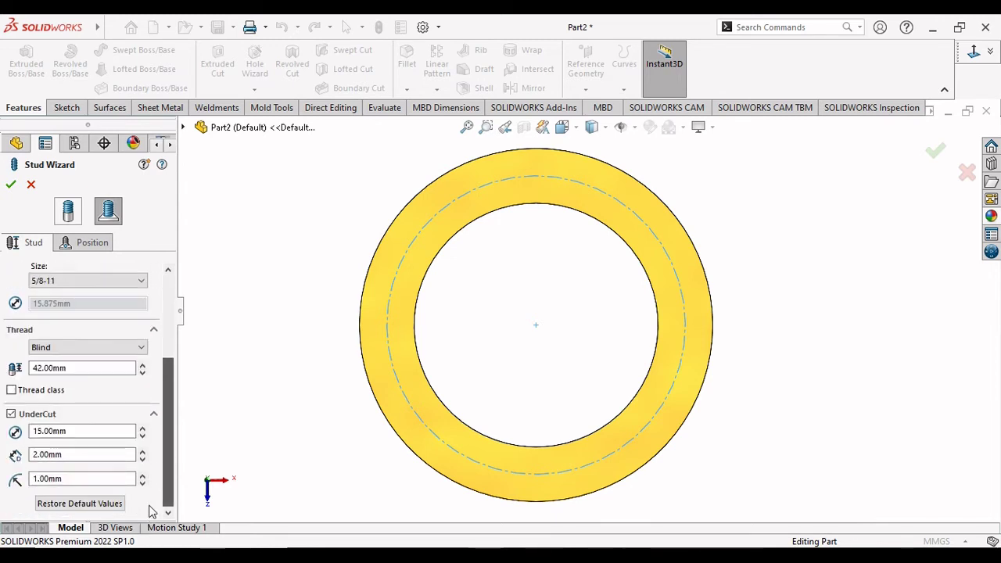
{"action": "scroll", "coordinate": [151, 512], "scroll_direction": "up", "scroll_amount": 10}
Step: Place the stud on the ring face at the top of the Ø169 construction circle
{"action": "left_click", "coordinate": [85, 242]}
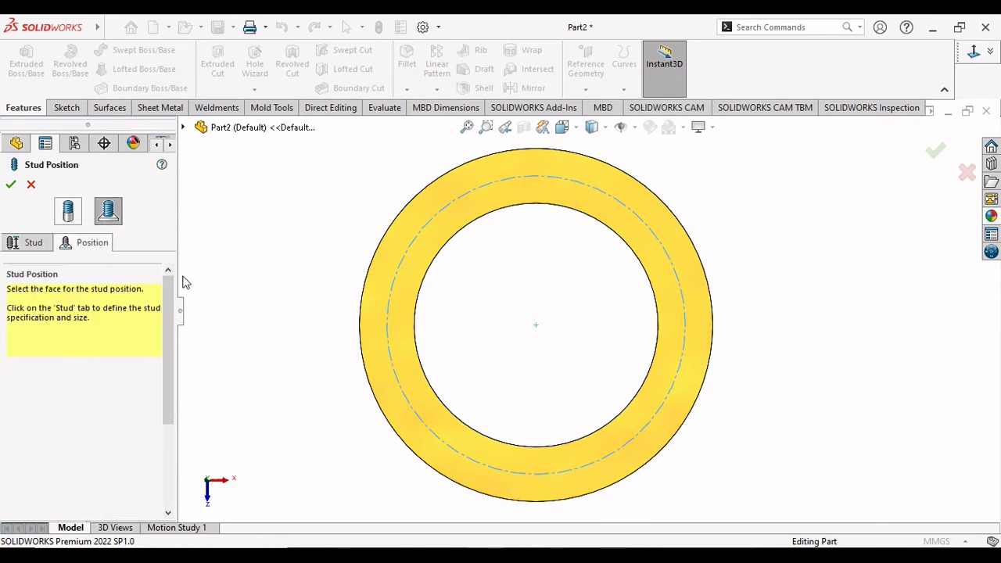
{"action": "left_click", "coordinate": [527, 163]}
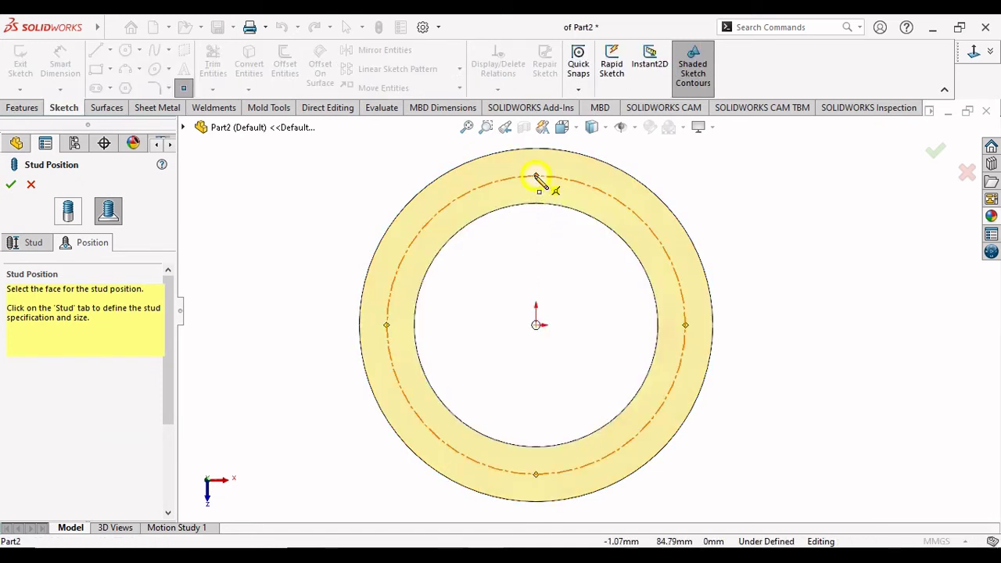
{"action": "left_click", "coordinate": [535, 176]}
{"action": "left_click", "coordinate": [10, 184]}
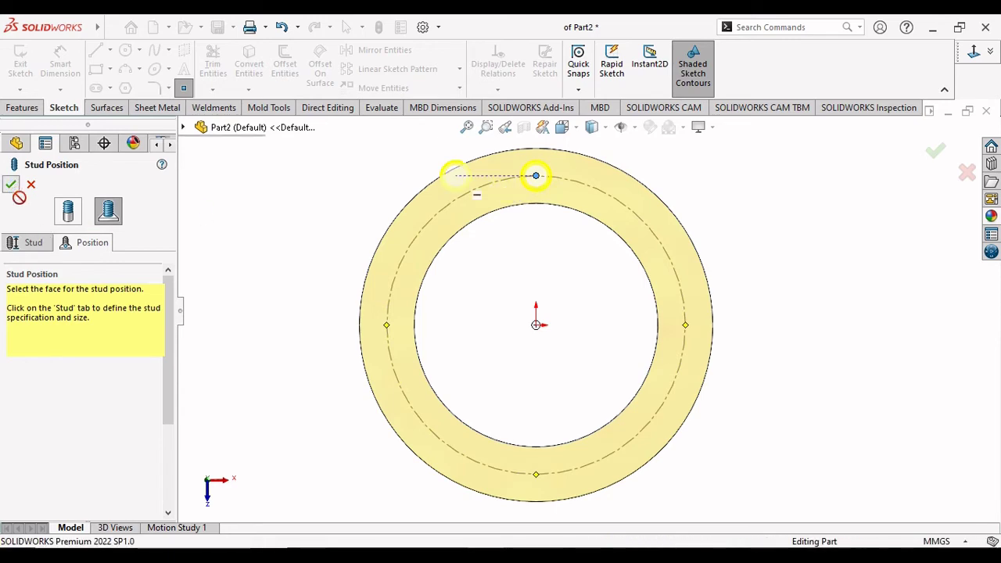
{"action": "scroll", "coordinate": [548, 243], "scroll_direction": "up", "scroll_amount": 3}
{"action": "scroll", "coordinate": [541, 243], "scroll_direction": "down", "scroll_amount": 3}
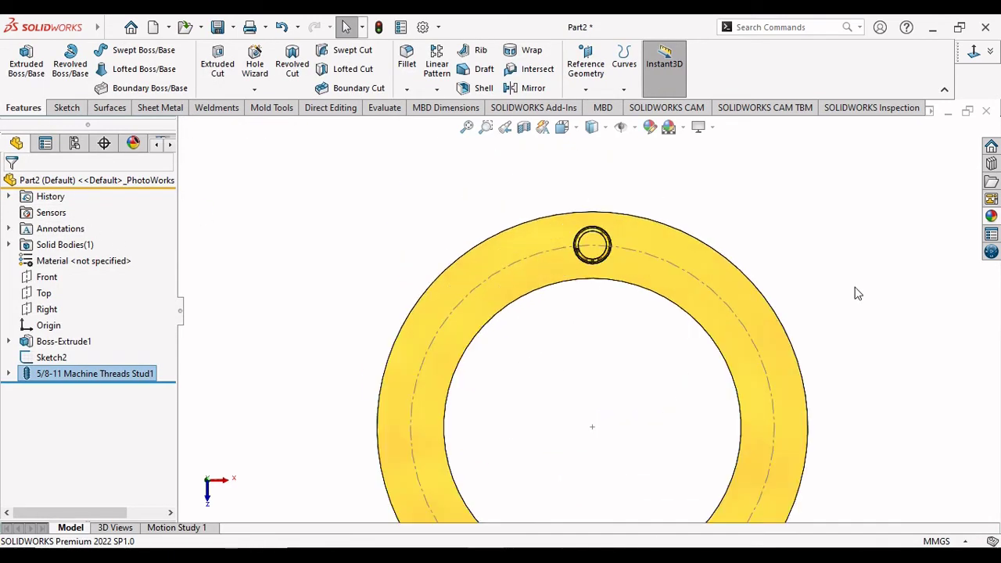
{"action": "middle_click_drag", "start_coordinate": [855, 290], "coordinate": [916, 344]}
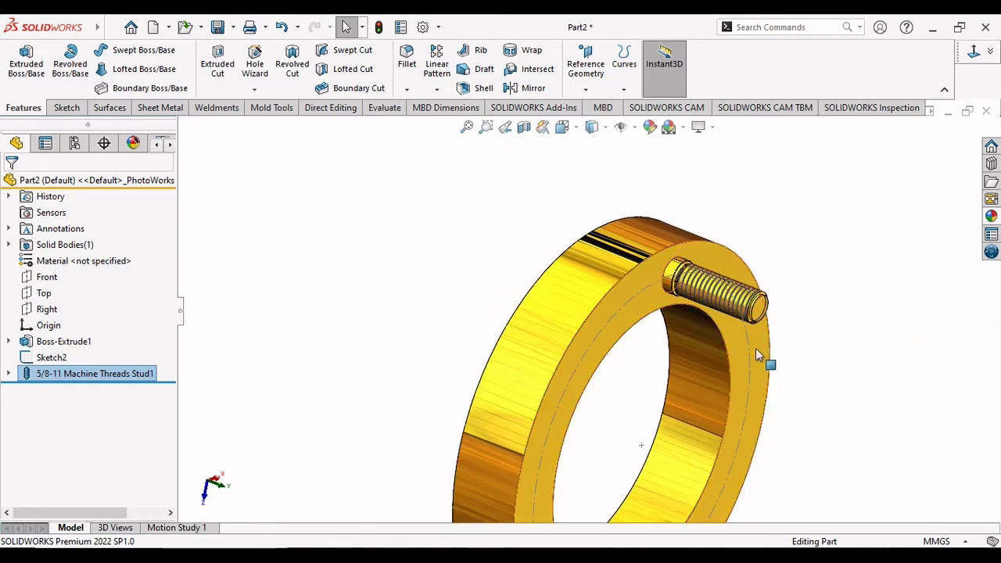
{"action": "scroll", "coordinate": [755, 348], "scroll_direction": "down", "scroll_amount": 4}
{"action": "scroll", "coordinate": [731, 327], "scroll_direction": "up", "scroll_amount": 3}
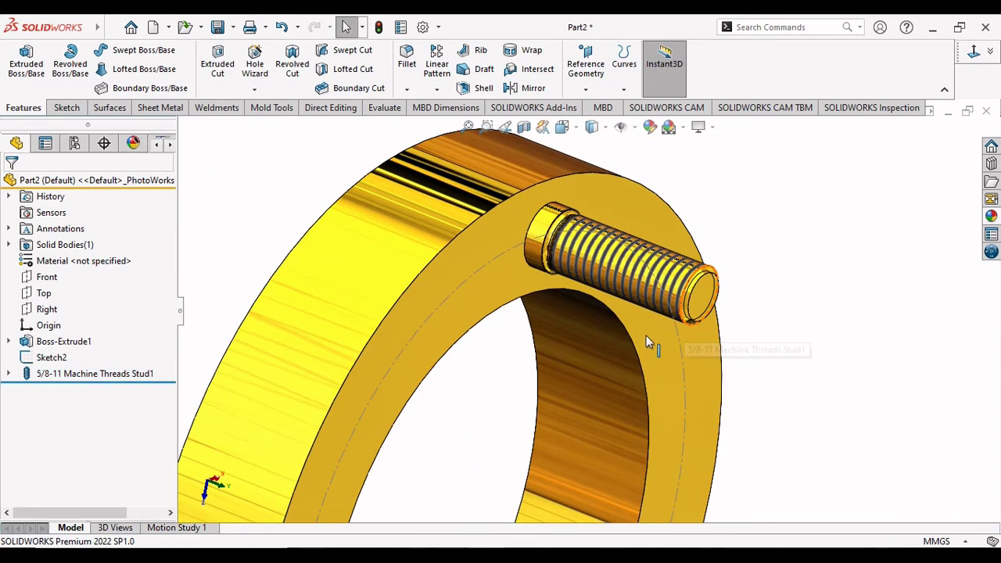
Step: Apply polished steel from the Metal > Steel appearances to the stud feature
{"action": "left_click", "coordinate": [75, 377]}
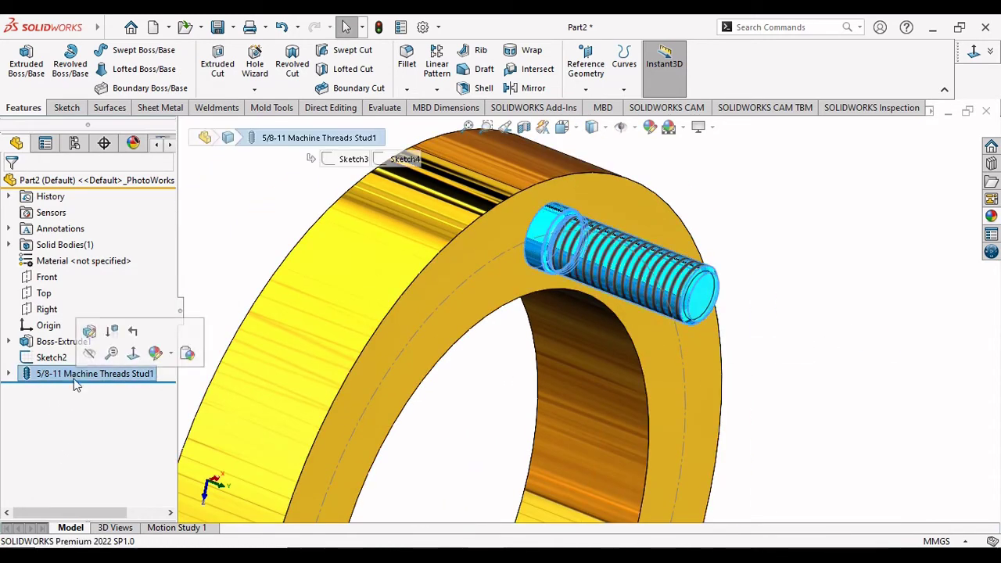
{"action": "left_click", "coordinate": [991, 216]}
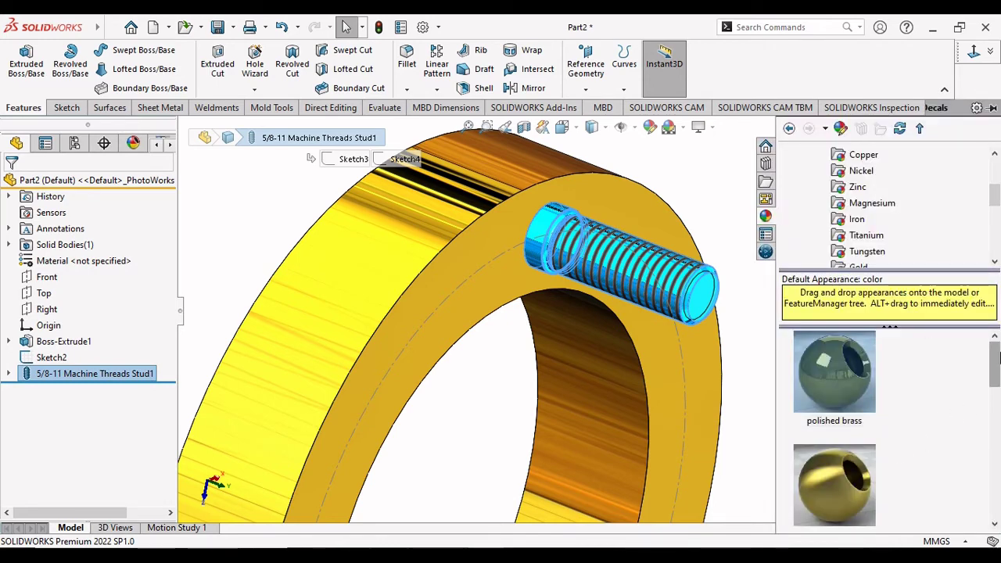
{"action": "left_click_drag", "start_coordinate": [995, 202], "coordinate": [997, 178]}
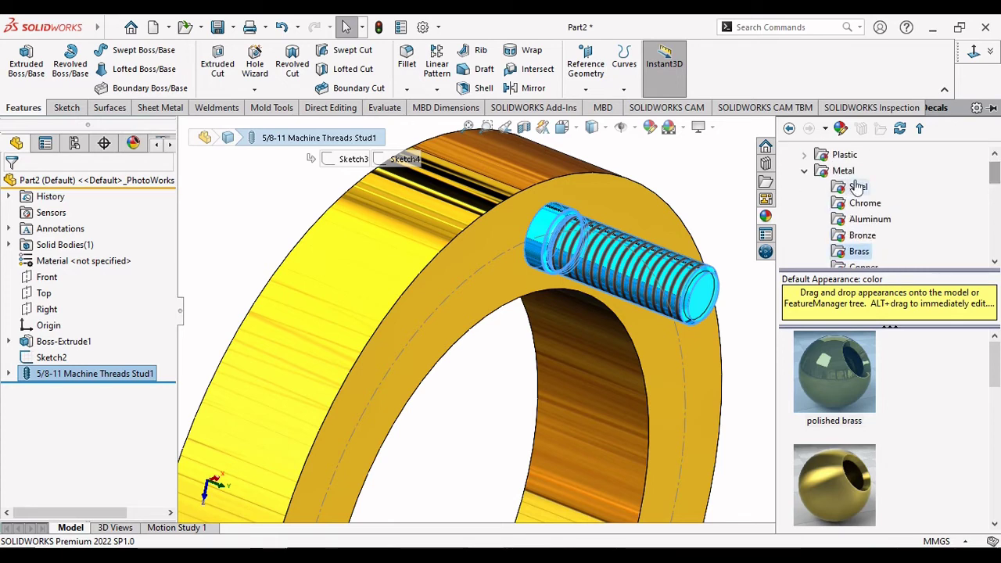
{"action": "left_click", "coordinate": [857, 186]}
{"action": "double_click", "coordinate": [843, 170]}
{"action": "double_click", "coordinate": [846, 173]}
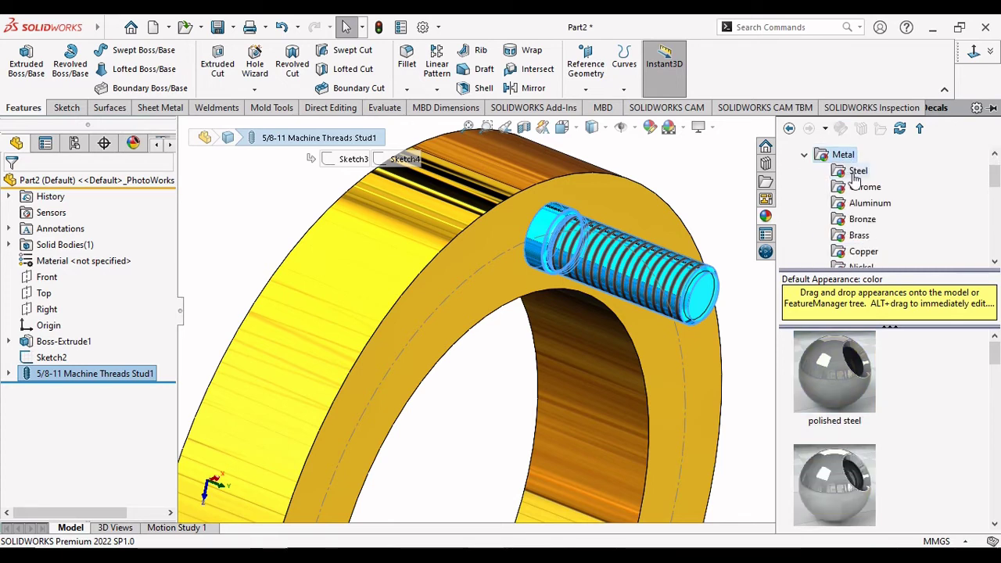
{"action": "left_click", "coordinate": [863, 179]}
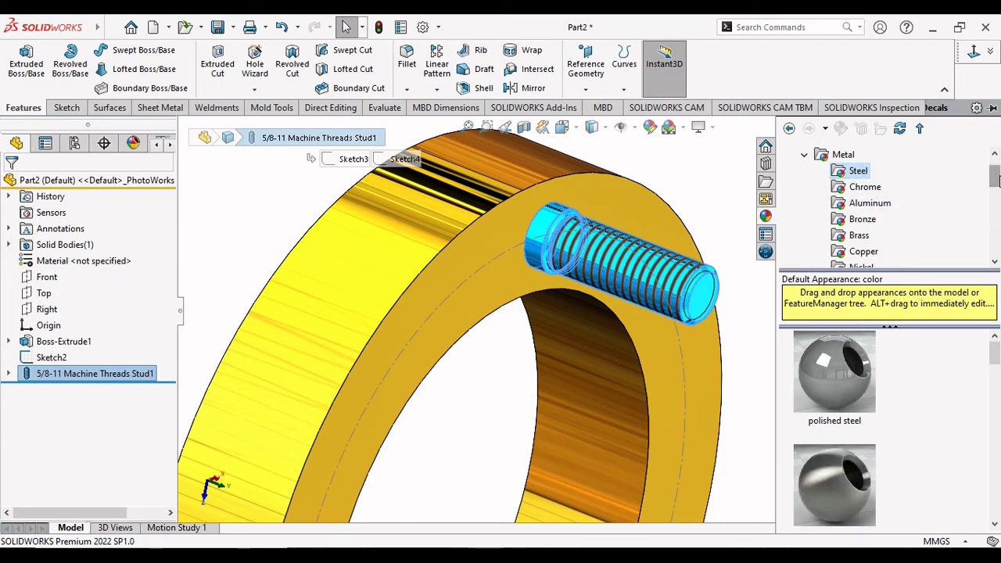
{"action": "left_click", "coordinate": [842, 381]}
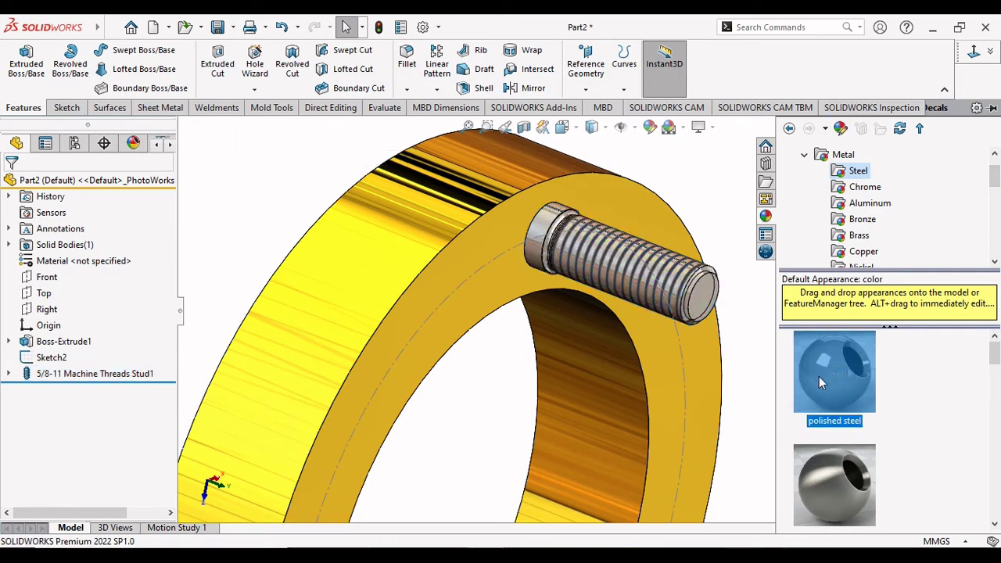
{"action": "left_click", "coordinate": [231, 234]}
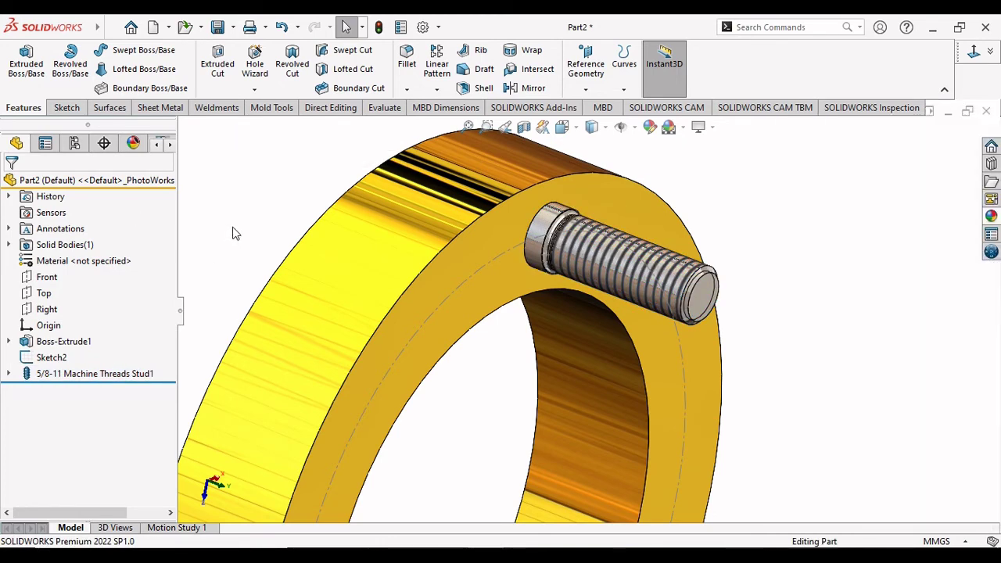
Step: Toggle RealView Graphics off and on, then orbit and zoom around the stud
{"action": "left_click", "coordinate": [712, 128]}
{"action": "left_click", "coordinate": [739, 146]}
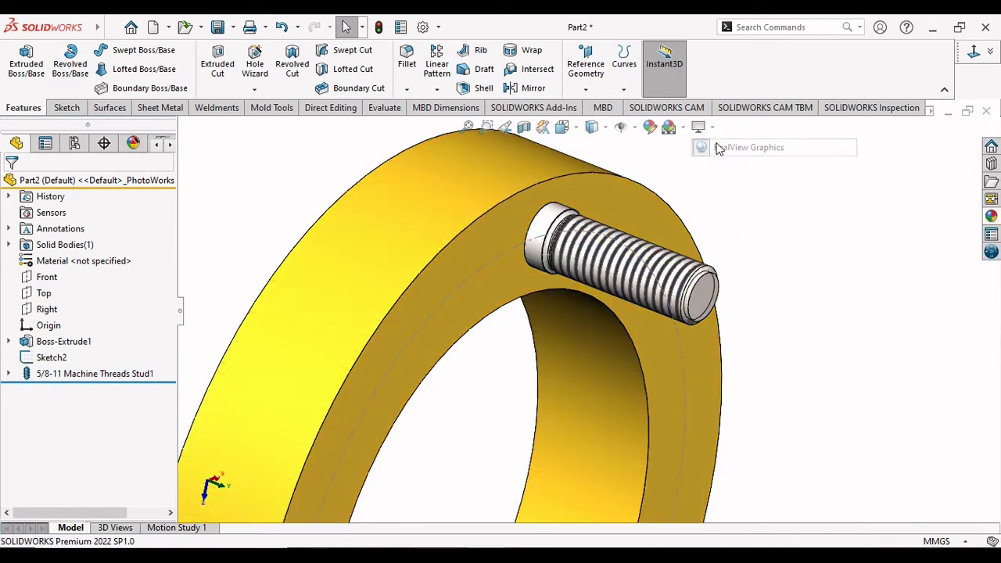
{"action": "left_click", "coordinate": [711, 127]}
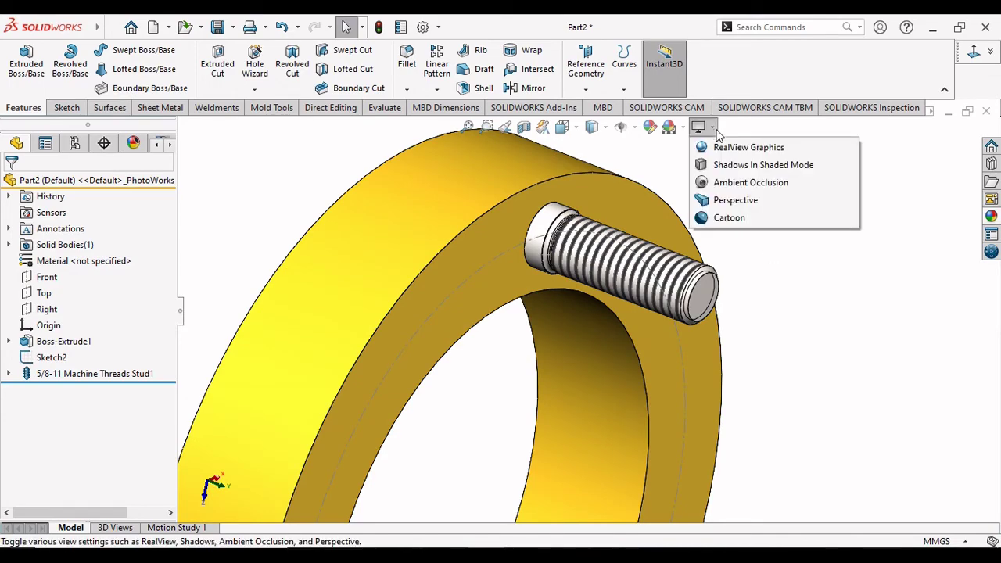
{"action": "left_click", "coordinate": [731, 147]}
{"action": "mouse_move", "coordinate": [791, 244]}
{"action": "middle_mouse_down"}
{"action": "mouse_move", "coordinate": [795, 270]}
{"action": "mouse_move", "coordinate": [814, 279]}
{"action": "mouse_move", "coordinate": [746, 221]}
{"action": "mouse_move", "coordinate": [812, 258]}
{"action": "mouse_move", "coordinate": [733, 308]}
{"action": "middle_mouse_up"}
{"action": "scroll", "coordinate": [733, 309], "scroll_direction": "down", "scroll_amount": 3}
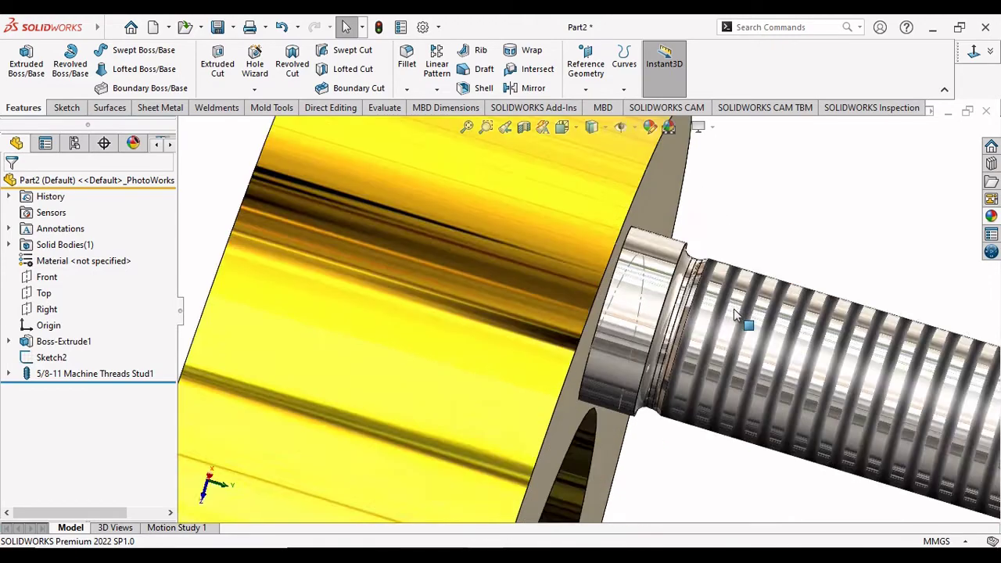
{"action": "scroll", "coordinate": [731, 311], "scroll_direction": "down", "scroll_amount": 3}
{"action": "scroll", "coordinate": [731, 310], "scroll_direction": "down", "scroll_amount": 3}
{"action": "scroll", "coordinate": [555, 324], "scroll_direction": "up", "scroll_amount": 2}
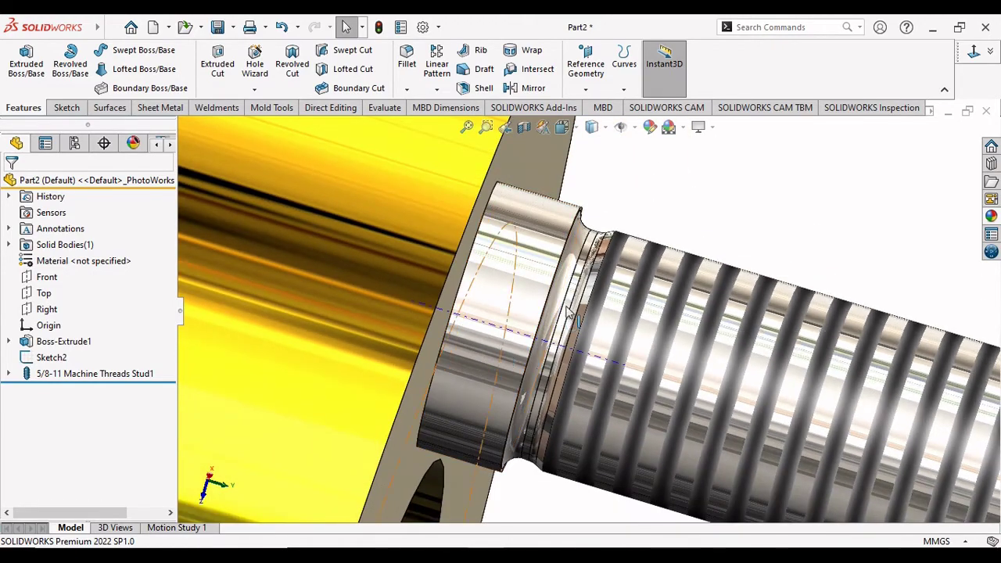
{"action": "scroll", "coordinate": [469, 383], "scroll_direction": "up", "scroll_amount": 3}
{"action": "scroll", "coordinate": [550, 383], "scroll_direction": "up", "scroll_amount": 2}
Step: Orbit the ring further and show it from the Front view
{"action": "middle_click_drag", "start_coordinate": [771, 451], "coordinate": [509, 411]}
{"action": "scroll", "coordinate": [578, 394], "scroll_direction": "down", "scroll_amount": 2}
{"action": "middle_click_drag", "start_coordinate": [578, 393], "coordinate": [539, 187]}
{"action": "scroll", "coordinate": [539, 187], "scroll_direction": "down", "scroll_amount": 3}
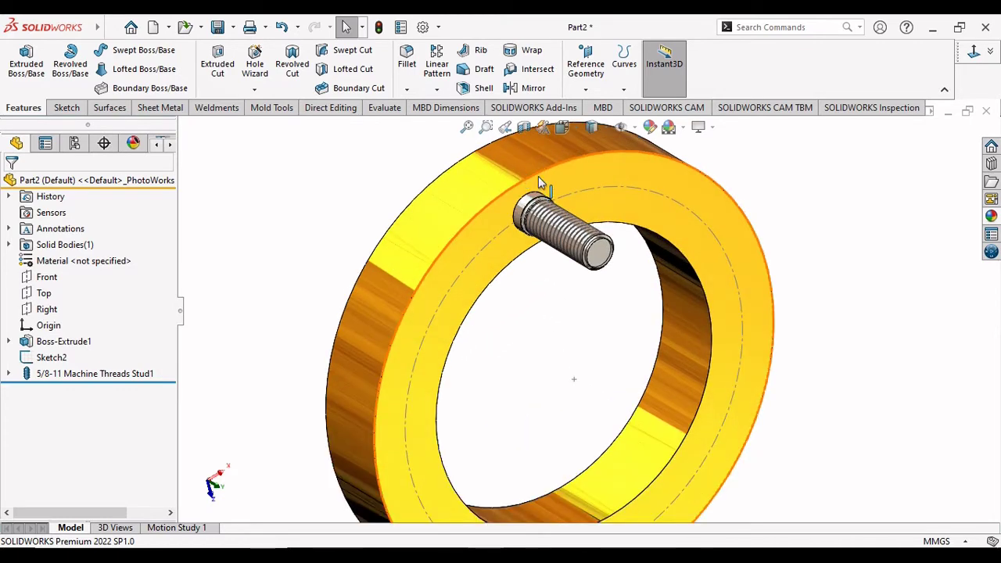
{"action": "middle_click_drag", "start_coordinate": [862, 357], "coordinate": [842, 304]}
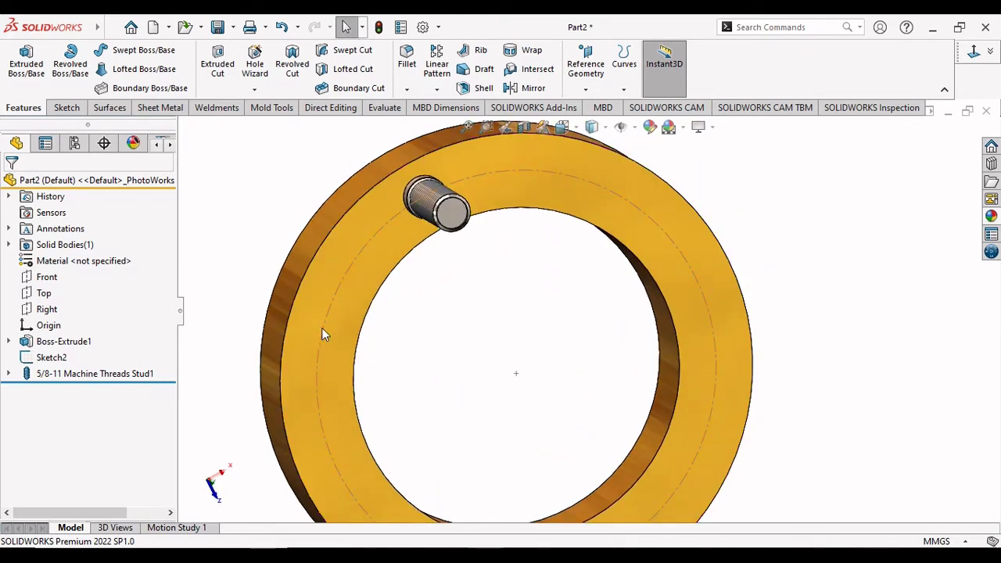
{"action": "left_click", "coordinate": [975, 51]}
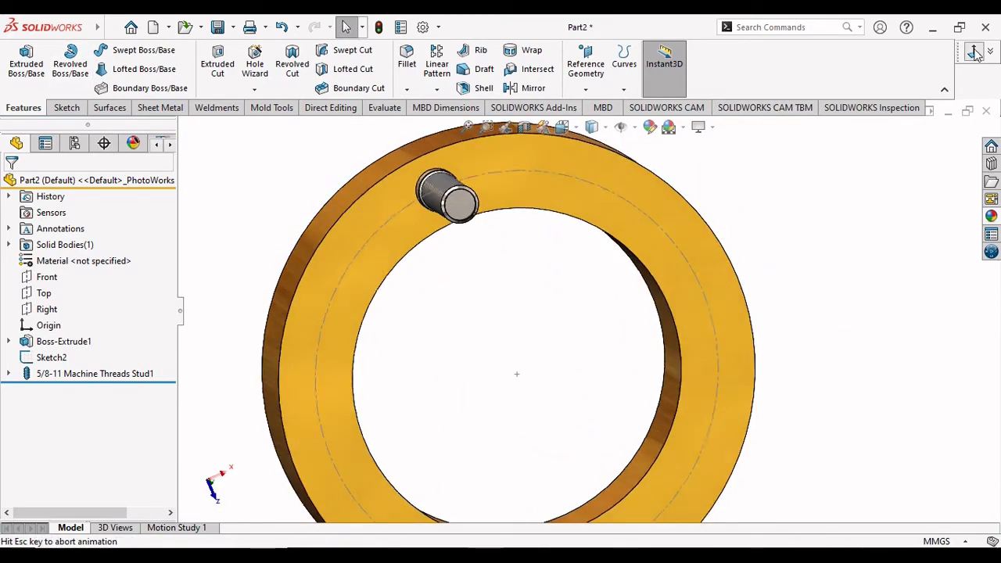
{"action": "scroll", "coordinate": [529, 386], "scroll_direction": "down", "scroll_amount": 2}
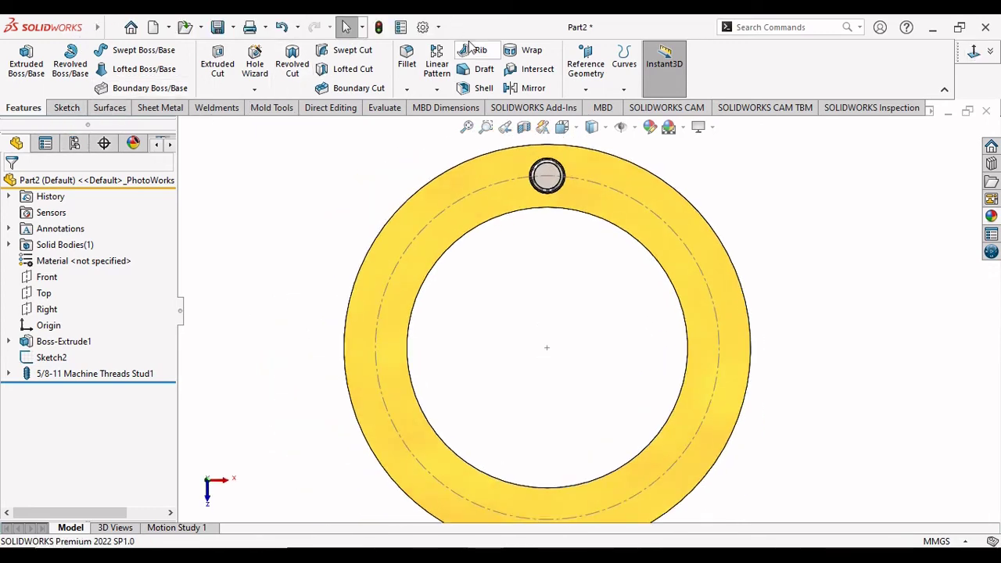
Step: Circular-pattern the stud body into 6 instances over 360°, using the ring's outer face as axis
{"action": "left_click", "coordinate": [442, 92]}
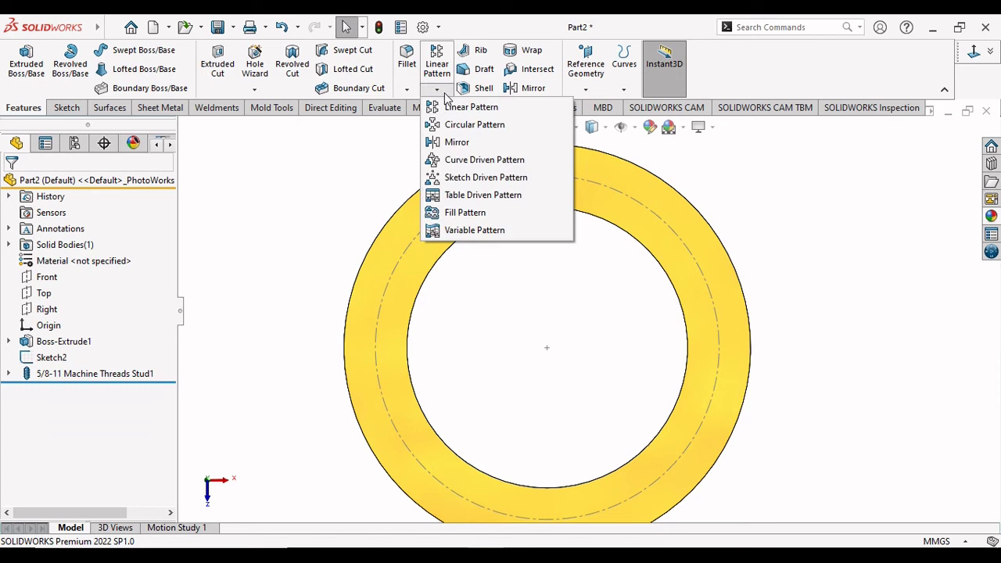
{"action": "left_click", "coordinate": [468, 126]}
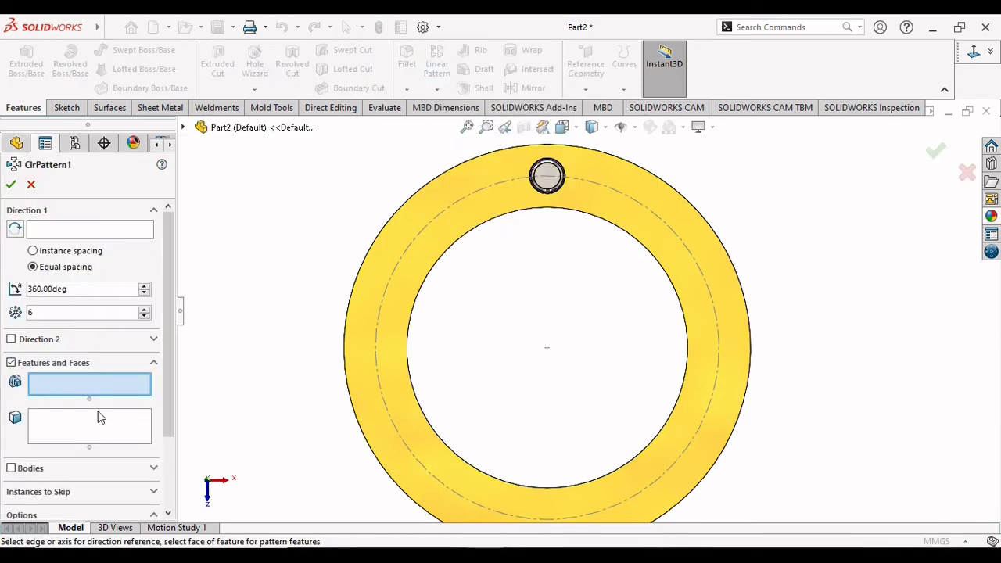
{"action": "scroll", "coordinate": [164, 354], "scroll_direction": "down", "scroll_amount": 1}
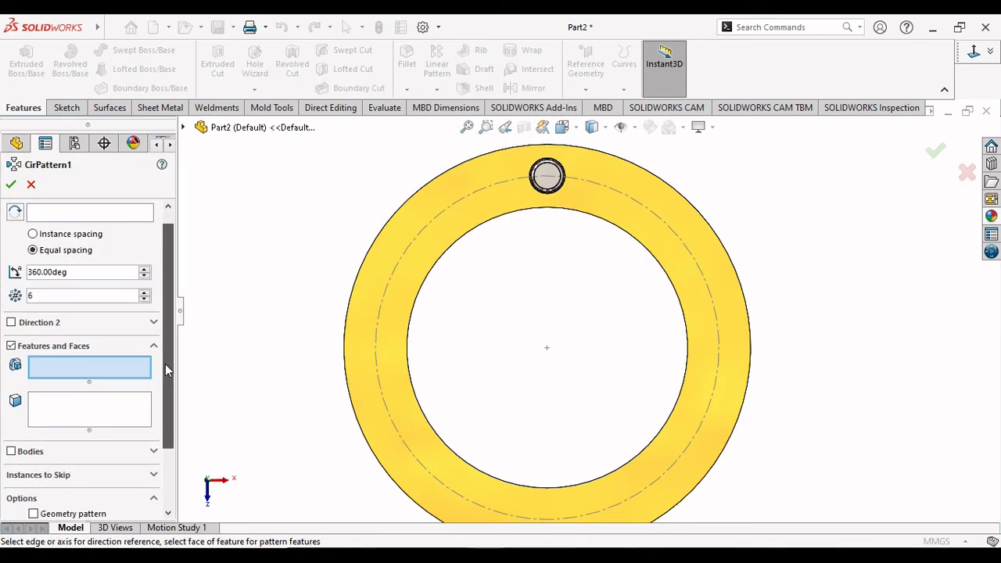
{"action": "left_click", "coordinate": [11, 452]}
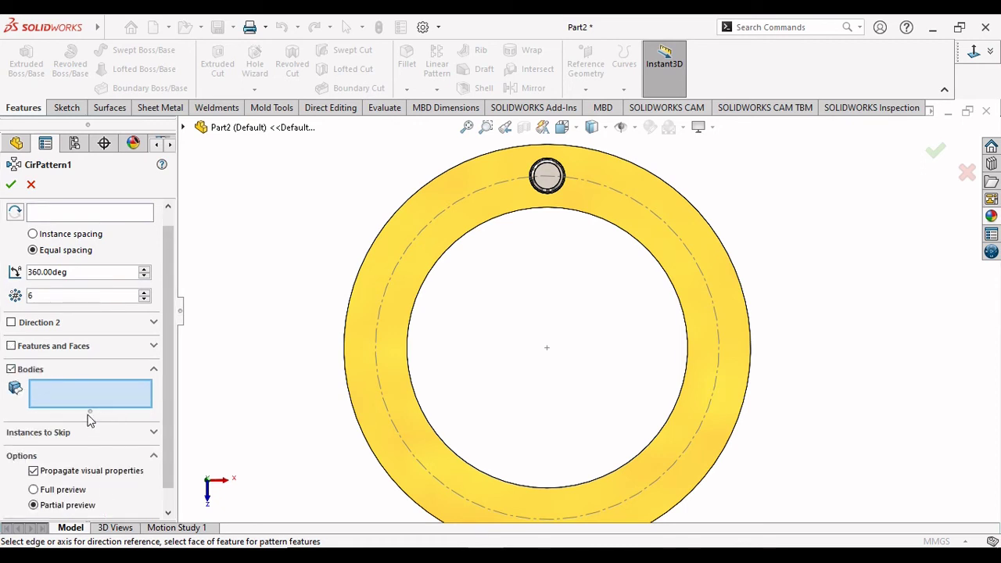
{"action": "left_click", "coordinate": [547, 179]}
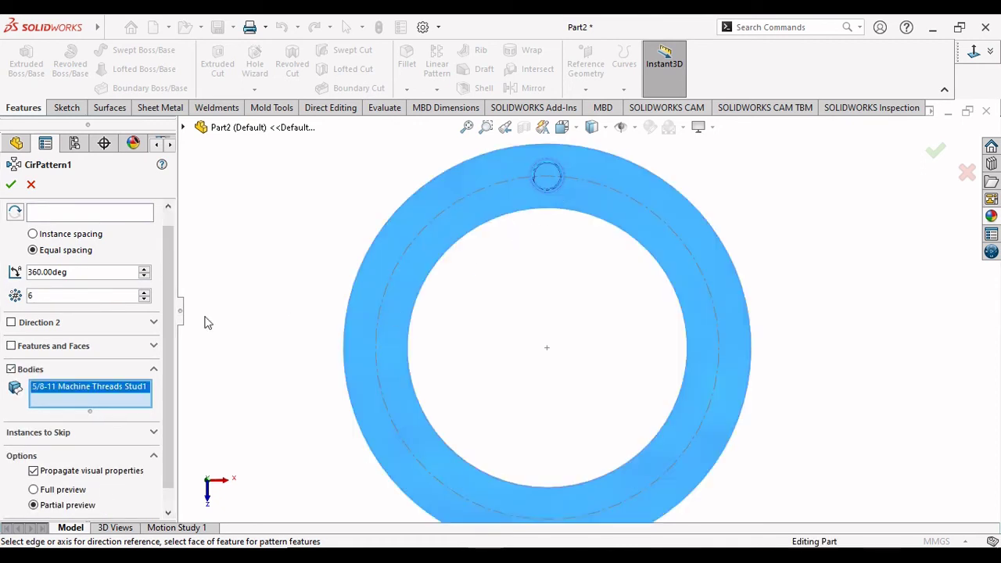
{"action": "scroll", "coordinate": [167, 354], "scroll_direction": "up", "scroll_amount": 1}
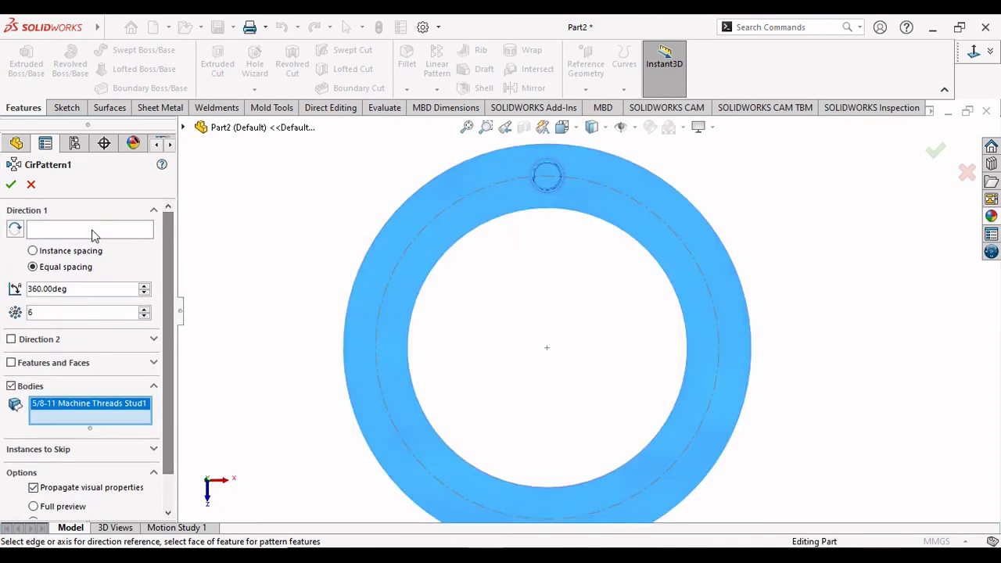
{"action": "middle_click_drag", "start_coordinate": [364, 351], "coordinate": [373, 272]}
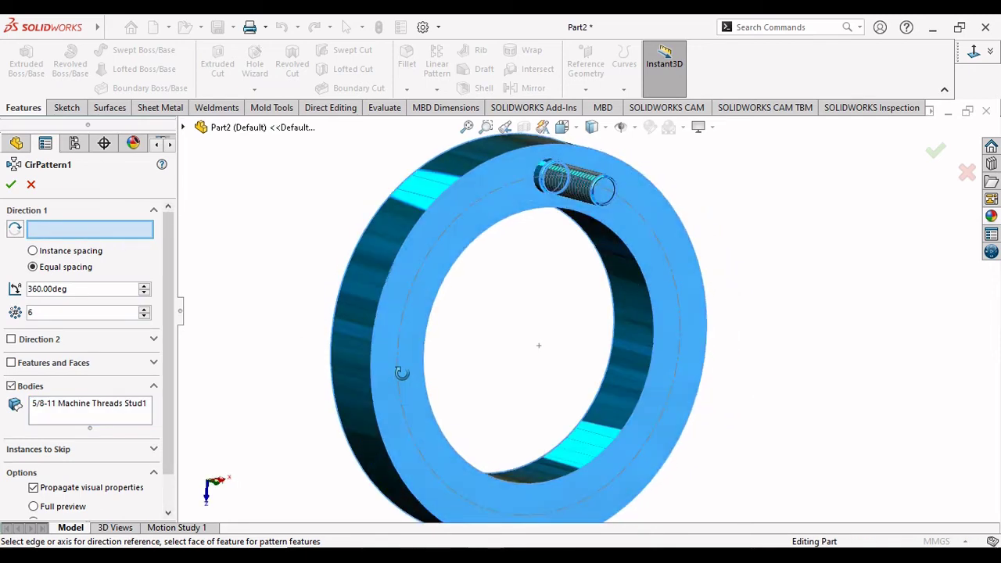
{"action": "left_click", "coordinate": [374, 276]}
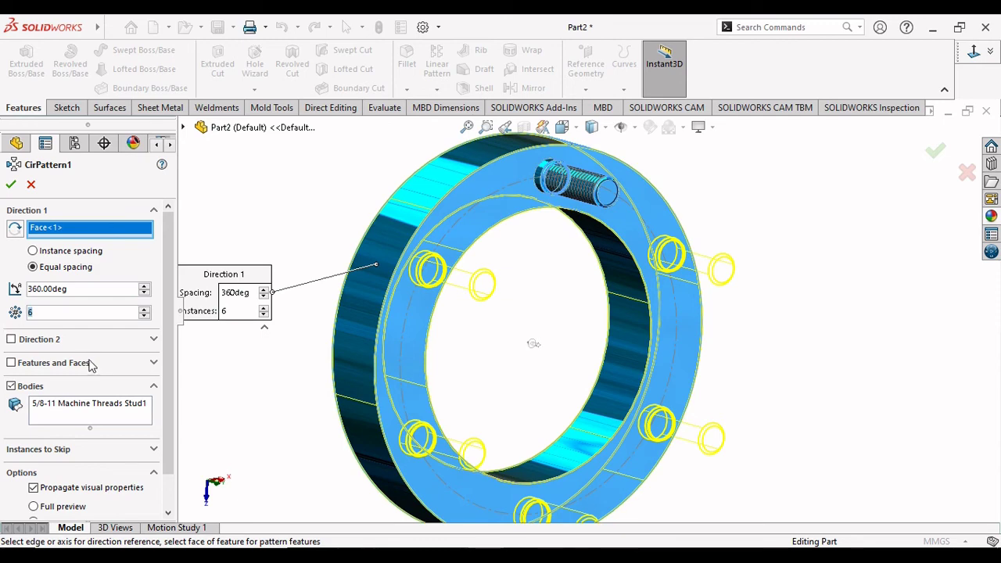
{"action": "key", "text": "Tab"}
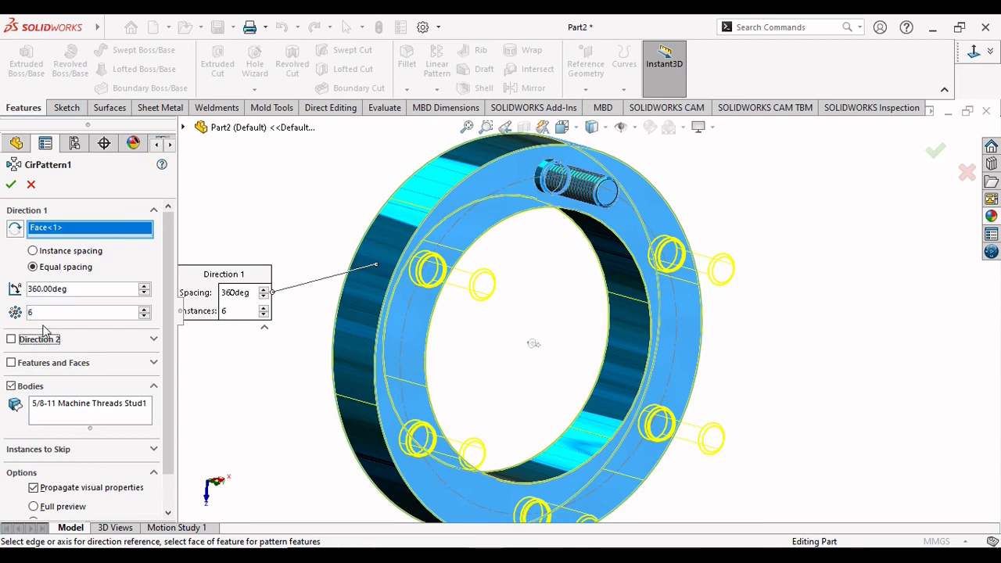
{"action": "left_click", "coordinate": [10, 187]}
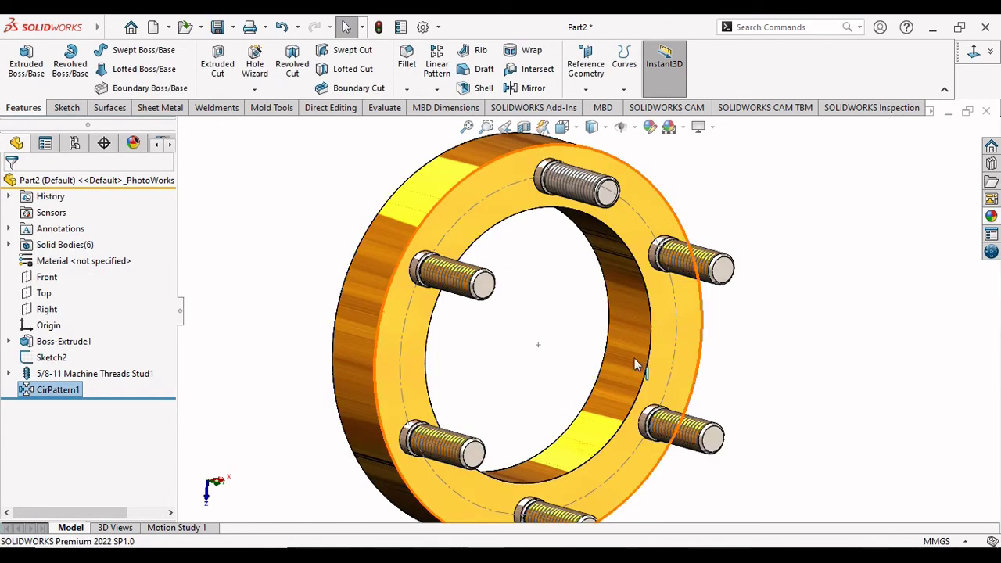
Step: Orbit and zoom around the patterned ring to inspect the six studs
{"action": "mouse_move", "coordinate": [737, 351]}
{"action": "middle_mouse_down"}
{"action": "mouse_move", "coordinate": [697, 362]}
{"action": "mouse_move", "coordinate": [726, 315]}
{"action": "middle_mouse_up"}
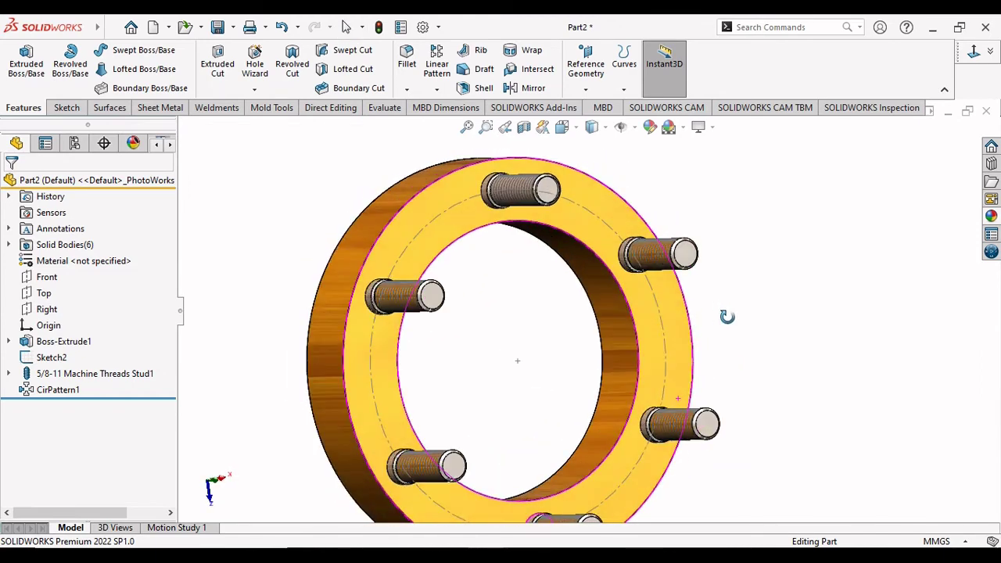
{"action": "left_click", "coordinate": [606, 224]}
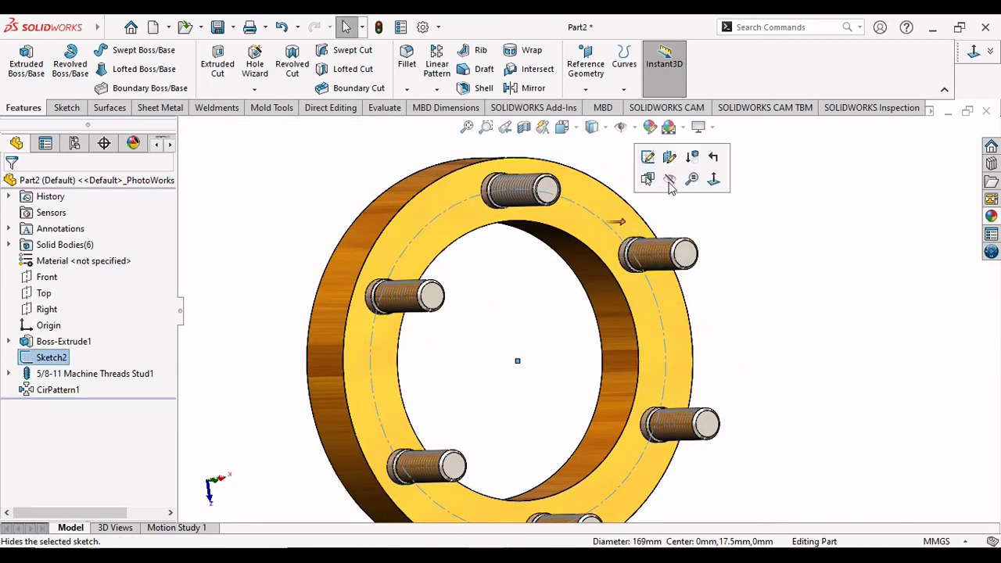
{"action": "key", "text": "Escape"}
{"action": "scroll", "coordinate": [659, 371], "scroll_direction": "down", "scroll_amount": 3}
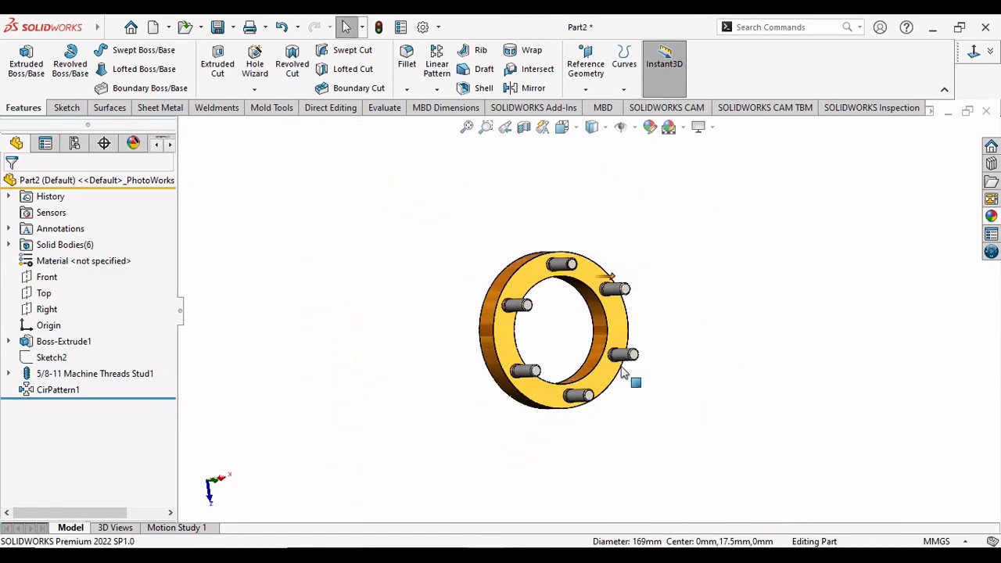
{"action": "middle_click_drag", "start_coordinate": [632, 380], "coordinate": [574, 340]}
{"action": "scroll", "coordinate": [818, 318], "scroll_direction": "up", "scroll_amount": 3}
{"action": "scroll", "coordinate": [641, 343], "scroll_direction": "down", "scroll_amount": 3}
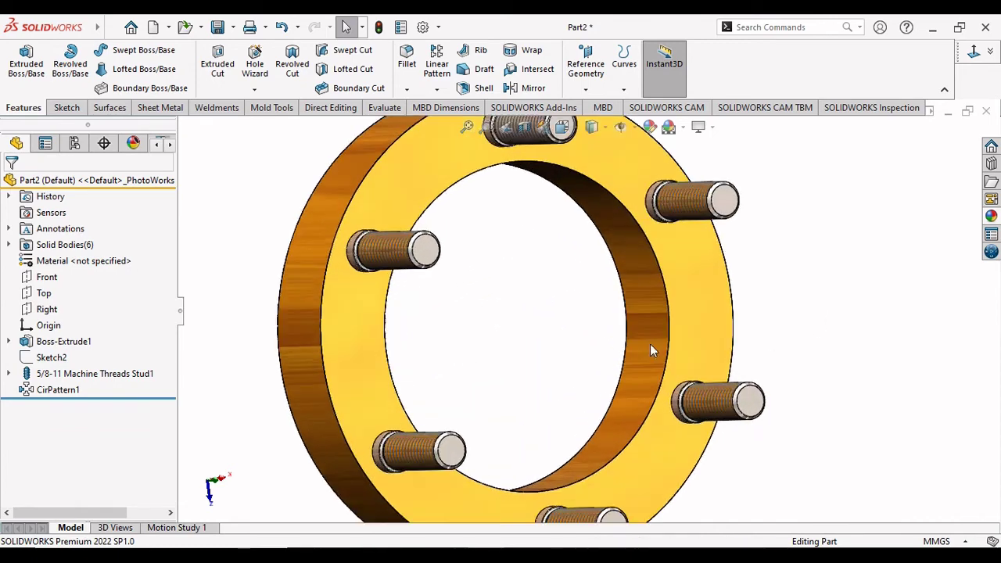
{"action": "left_click", "coordinate": [637, 356]}
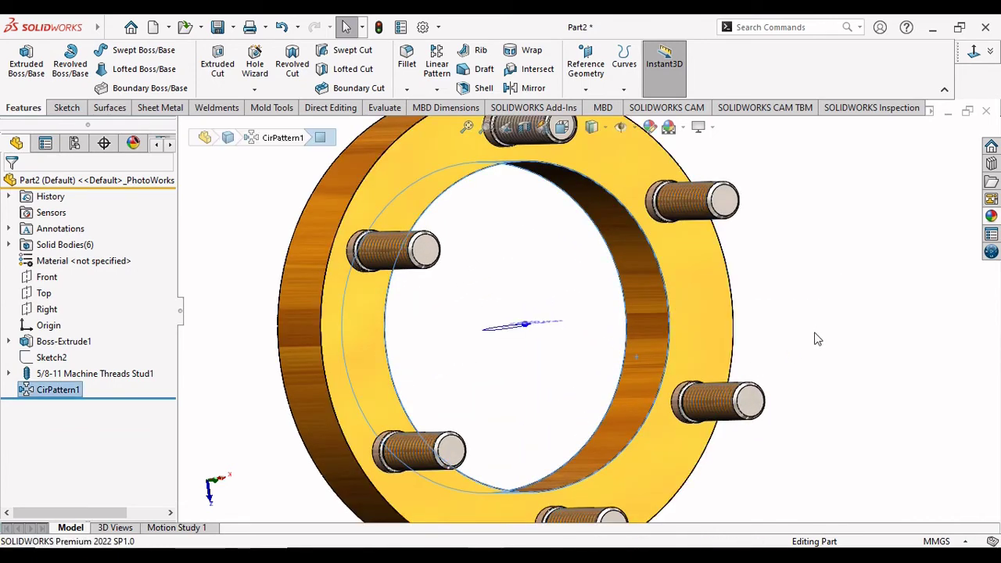
{"action": "middle_click_drag", "start_coordinate": [816, 340], "coordinate": [332, 311]}
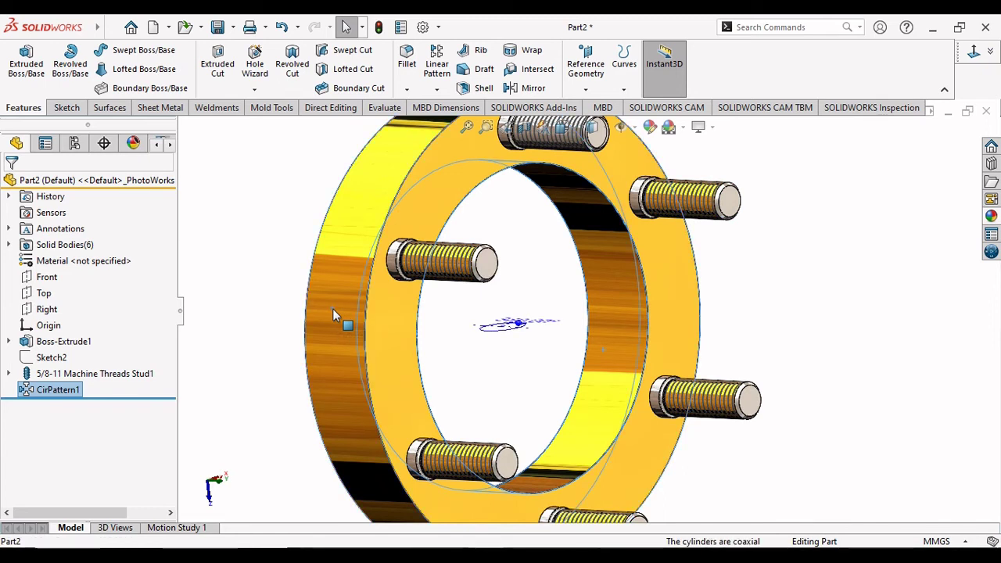
Step: Chamfer the ring face edges at 1.5 mm × 45°, abandoning an initial fillet
{"action": "left_click", "coordinate": [407, 89]}
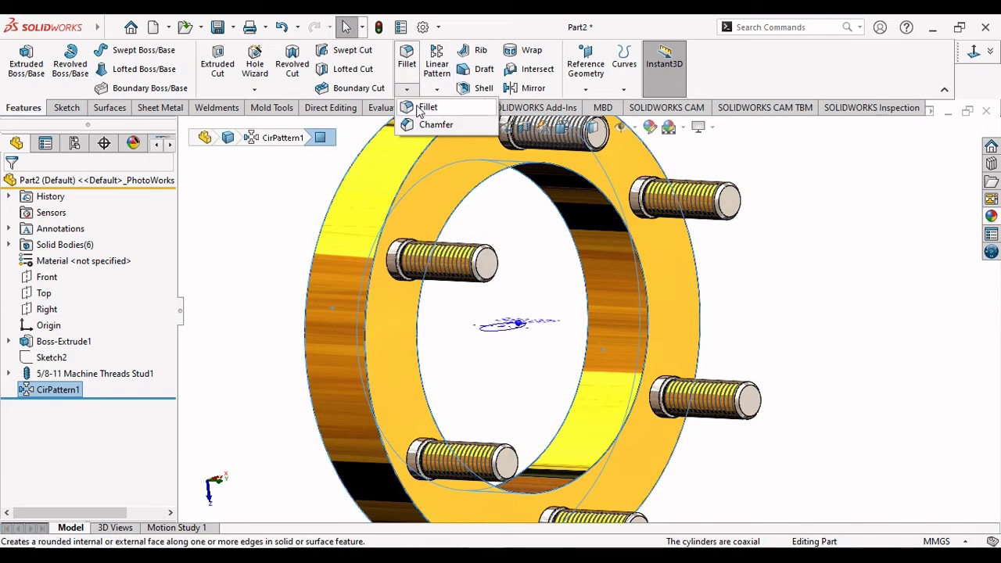
{"action": "left_click", "coordinate": [422, 107]}
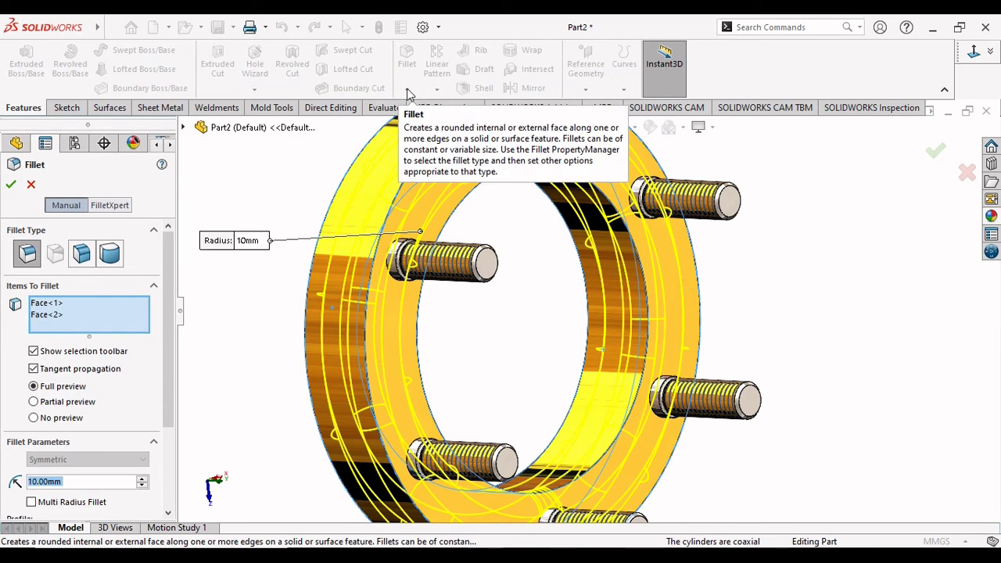
{"action": "key", "text": "Escape"}
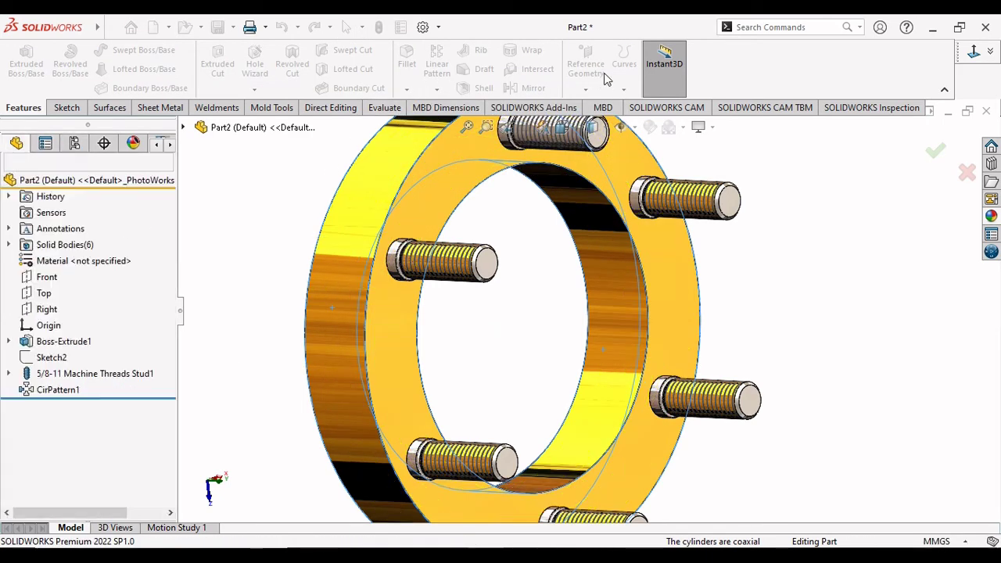
{"action": "left_click", "coordinate": [407, 89]}
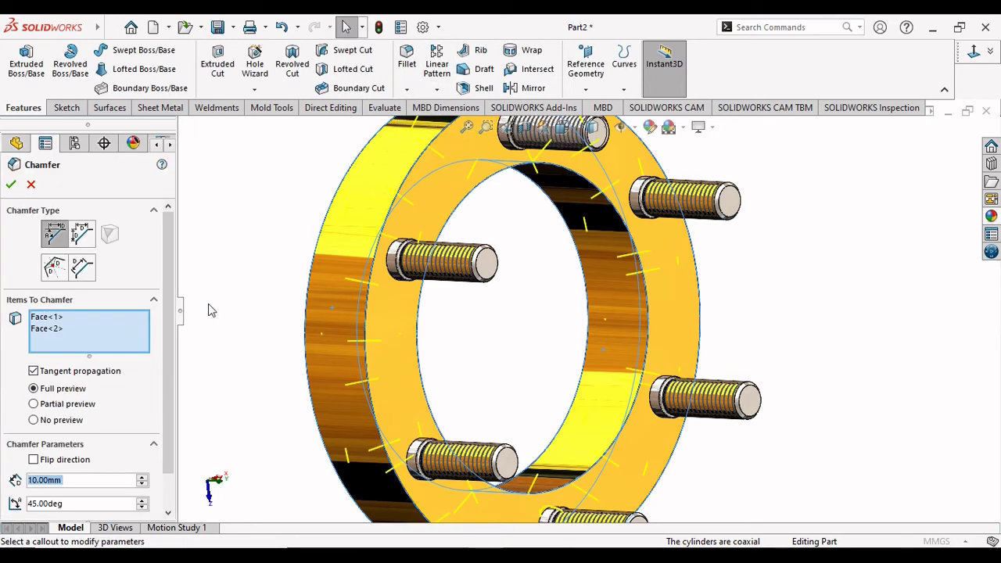
{"action": "scroll", "coordinate": [172, 400], "scroll_direction": "down", "scroll_amount": 1}
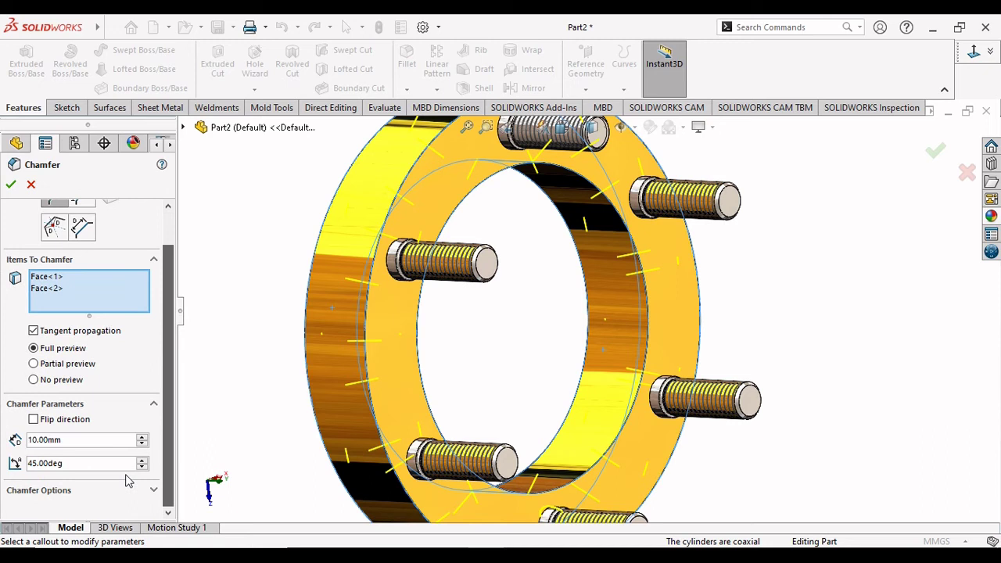
{"action": "left_click", "coordinate": [82, 440]}
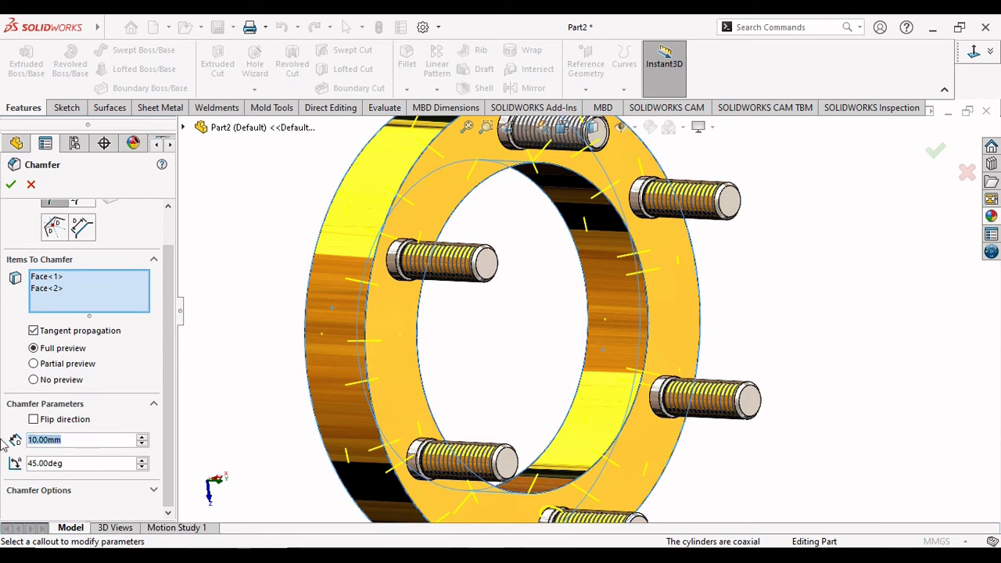
{"action": "type", "text": "1.5"}
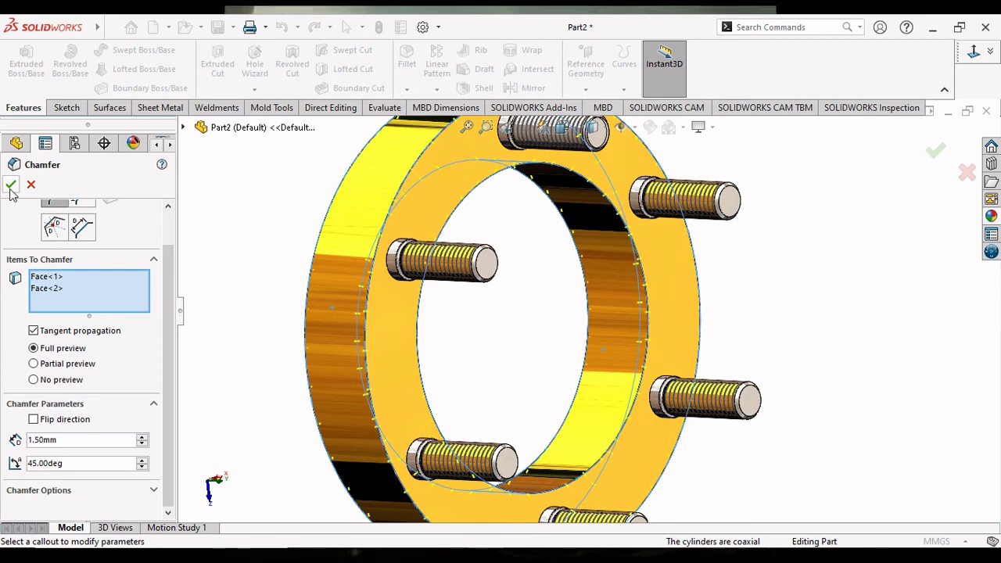
{"action": "key", "text": "Return"}
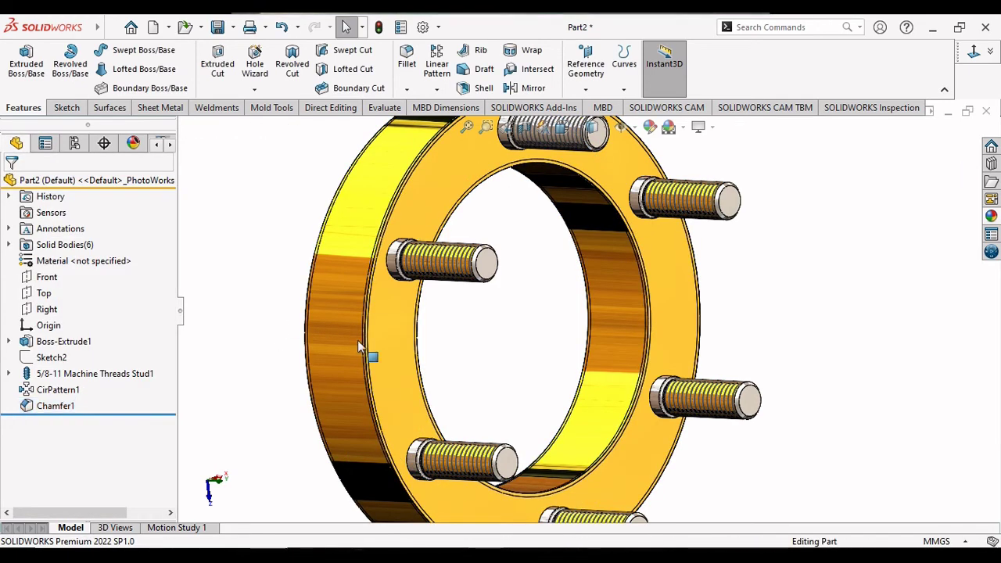
{"action": "key", "text": "f"}
Step: Zoom and orbit in to inspect the chamfered ring edge
{"action": "scroll", "coordinate": [472, 276], "scroll_direction": "down", "scroll_amount": 5}
{"action": "scroll", "coordinate": [515, 293], "scroll_direction": "down", "scroll_amount": 3}
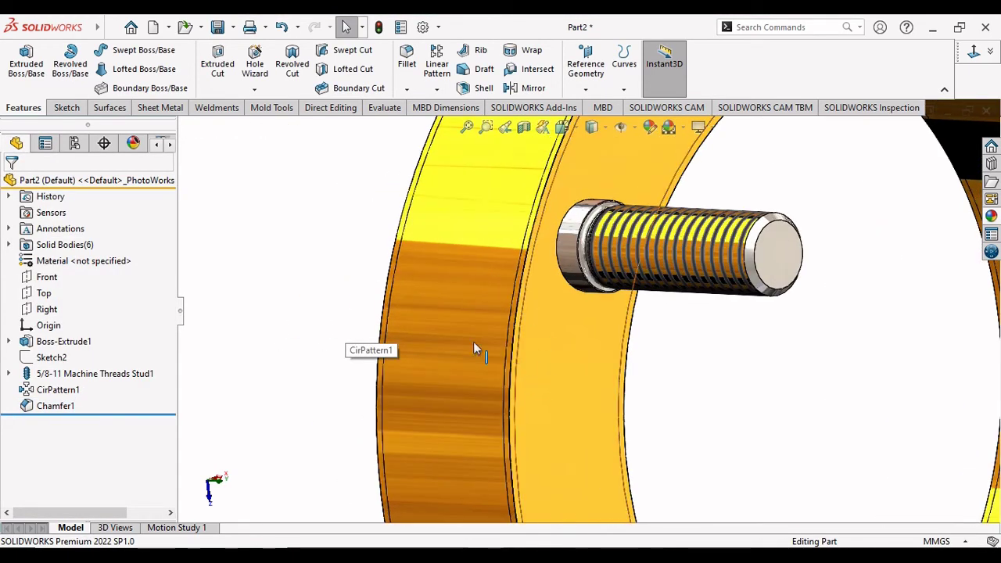
{"action": "mouse_move", "coordinate": [283, 307]}
{"action": "middle_mouse_down"}
{"action": "mouse_move", "coordinate": [353, 346]}
{"action": "mouse_move", "coordinate": [602, 405]}
{"action": "mouse_move", "coordinate": [585, 375]}
{"action": "mouse_move", "coordinate": [525, 404]}
{"action": "middle_mouse_up"}
{"action": "scroll", "coordinate": [618, 413], "scroll_direction": "up", "scroll_amount": 5}
{"action": "scroll", "coordinate": [585, 376], "scroll_direction": "up", "scroll_amount": 3}
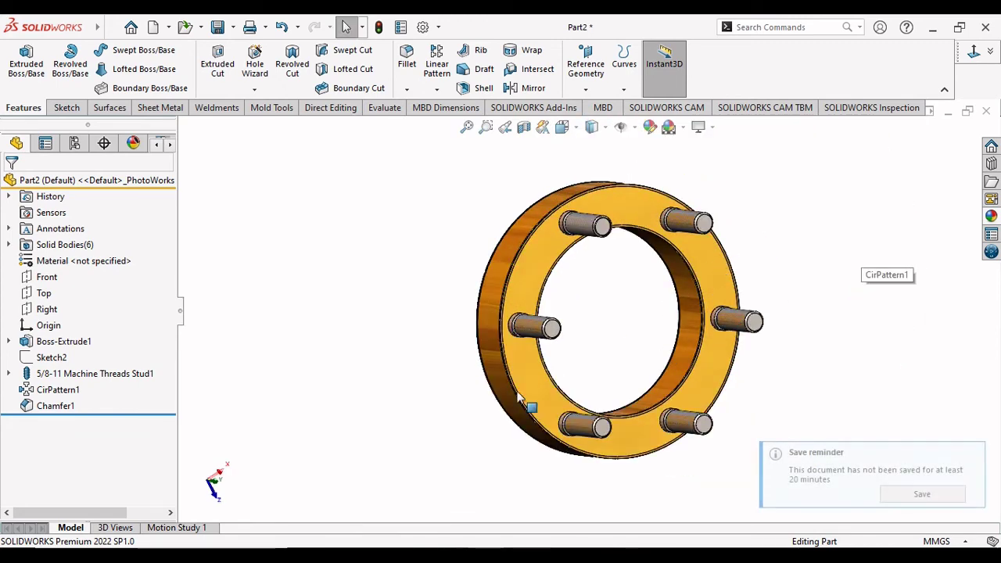
{"action": "left_click", "coordinate": [60, 412]}
{"action": "left_click", "coordinate": [58, 389]}
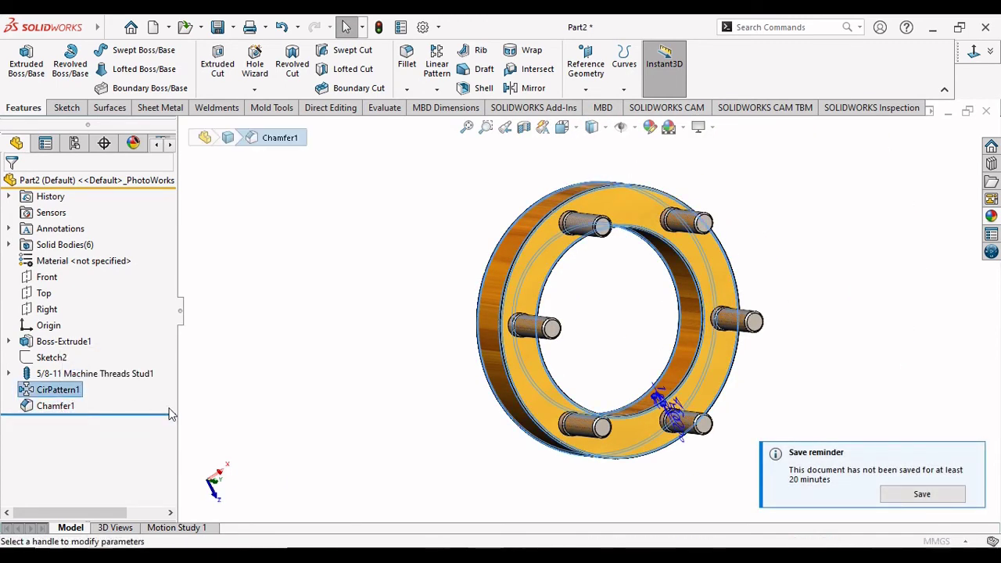
{"action": "double_click", "coordinate": [171, 410]}
{"action": "scroll", "coordinate": [86, 438], "scroll_direction": "down", "scroll_amount": 3}
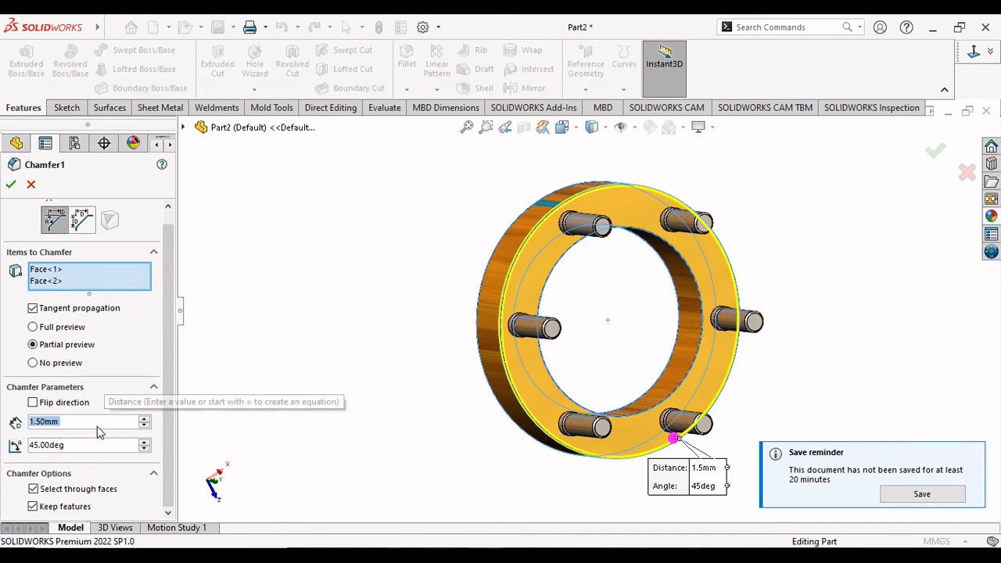
{"action": "type", "text": "3"}
{"action": "key", "text": "Return"}
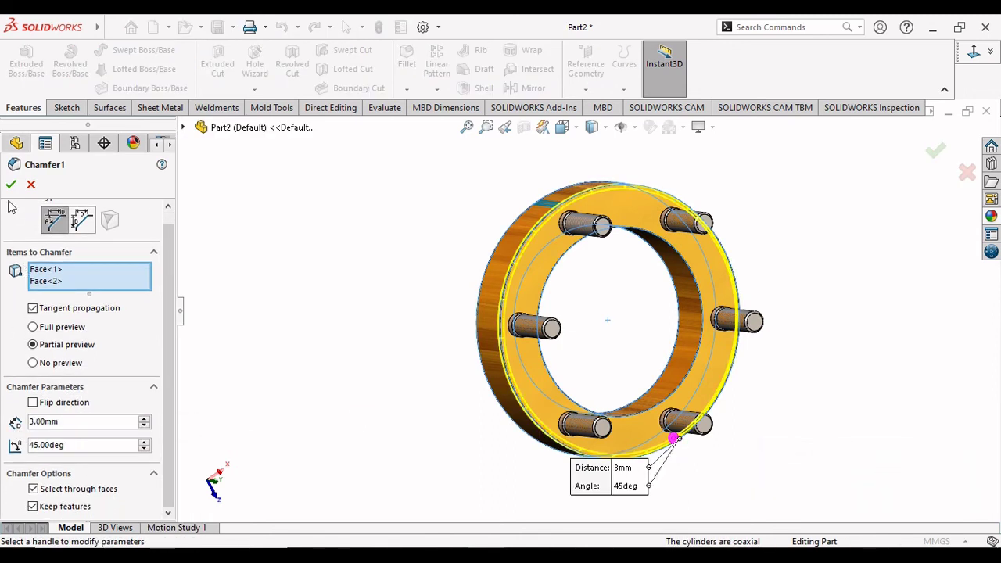
{"action": "key", "text": "Return"}
{"action": "mouse_move", "coordinate": [415, 333]}
{"action": "middle_mouse_down"}
{"action": "mouse_move", "coordinate": [414, 320]}
{"action": "mouse_move", "coordinate": [436, 333]}
{"action": "mouse_move", "coordinate": [570, 279]}
{"action": "middle_mouse_up"}
{"action": "scroll", "coordinate": [571, 278], "scroll_direction": "down", "scroll_amount": 5}
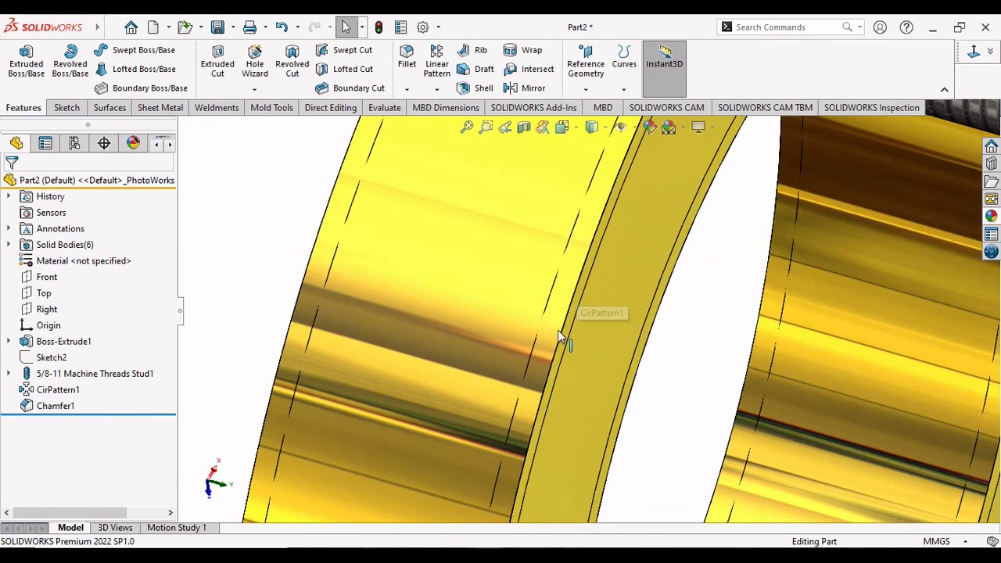
{"action": "scroll", "coordinate": [560, 336], "scroll_direction": "up", "scroll_amount": 3}
{"action": "scroll", "coordinate": [562, 337], "scroll_direction": "up", "scroll_amount": 2}
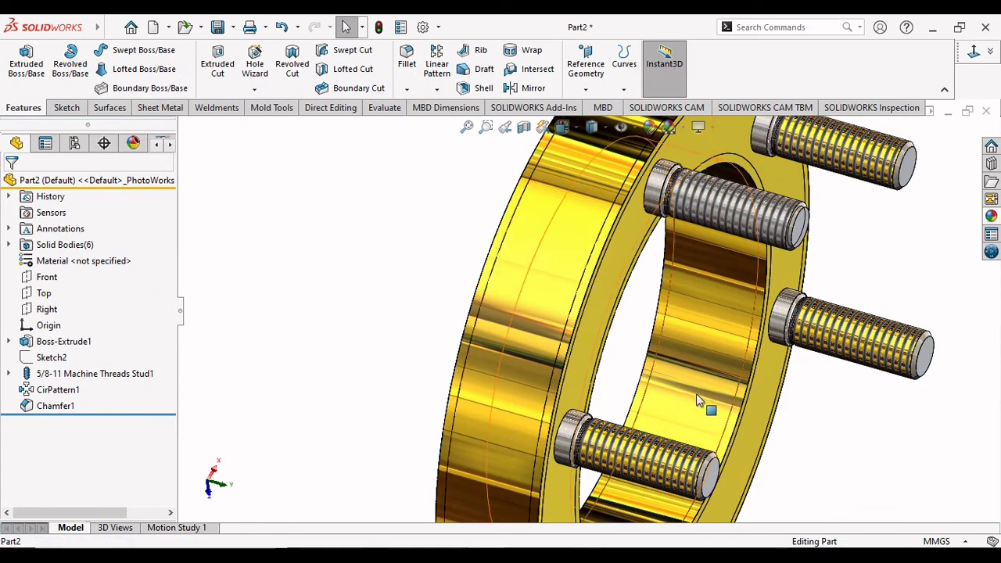
{"action": "middle_click_drag", "start_coordinate": [696, 393], "coordinate": [886, 390]}
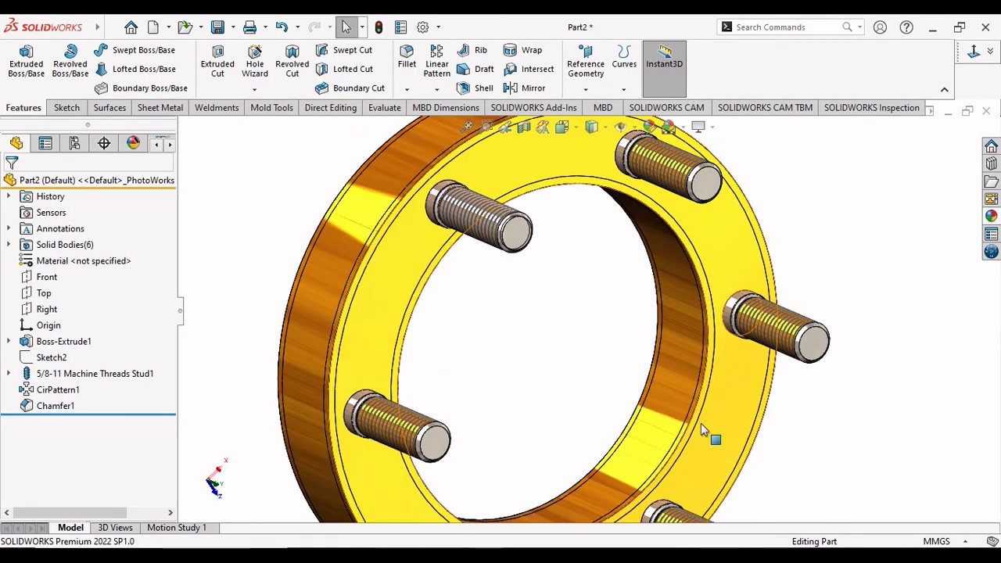
{"action": "scroll", "coordinate": [673, 406], "scroll_direction": "up", "scroll_amount": 3}
{"action": "mouse_move", "coordinate": [781, 435]}
{"action": "middle_mouse_down"}
{"action": "mouse_move", "coordinate": [808, 468]}
{"action": "mouse_move", "coordinate": [866, 476]}
{"action": "mouse_move", "coordinate": [779, 422]}
{"action": "middle_mouse_up"}
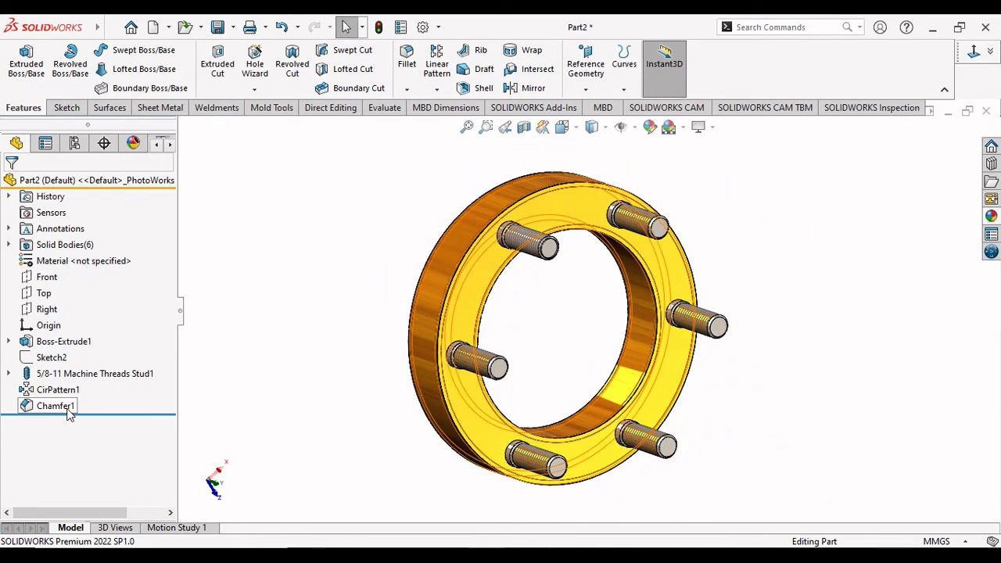
Step: Delete the existing Chamfer1 feature from the part
{"action": "right_click", "coordinate": [67, 413]}
{"action": "left_click", "coordinate": [127, 333]}
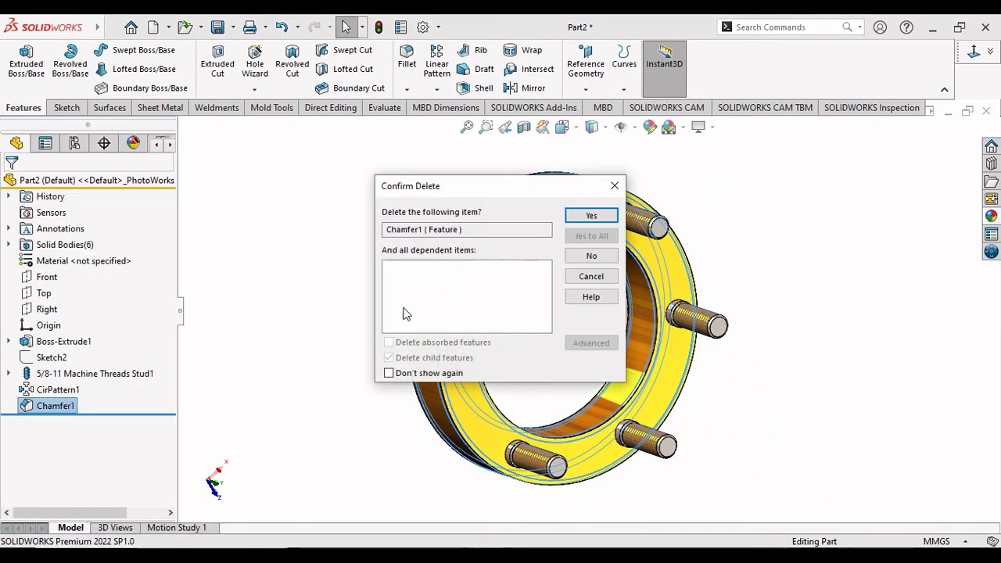
{"action": "left_click", "coordinate": [593, 216]}
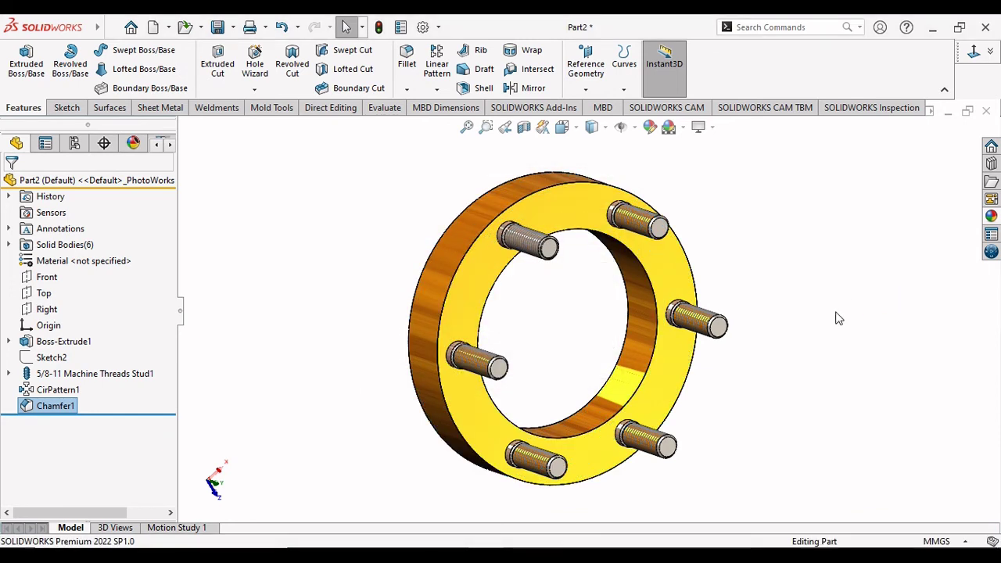
Step: Select the ring's four circular edges and set up a 2 mm × 45° chamfer on them
{"action": "left_click", "coordinate": [539, 216]}
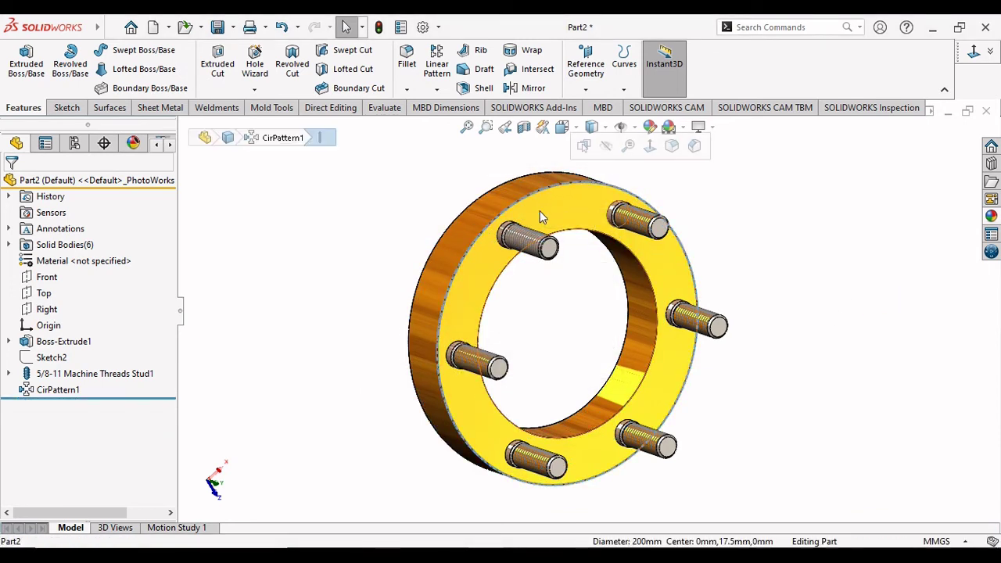
{"action": "left_click", "coordinate": [587, 233], "text": "ctrl"}
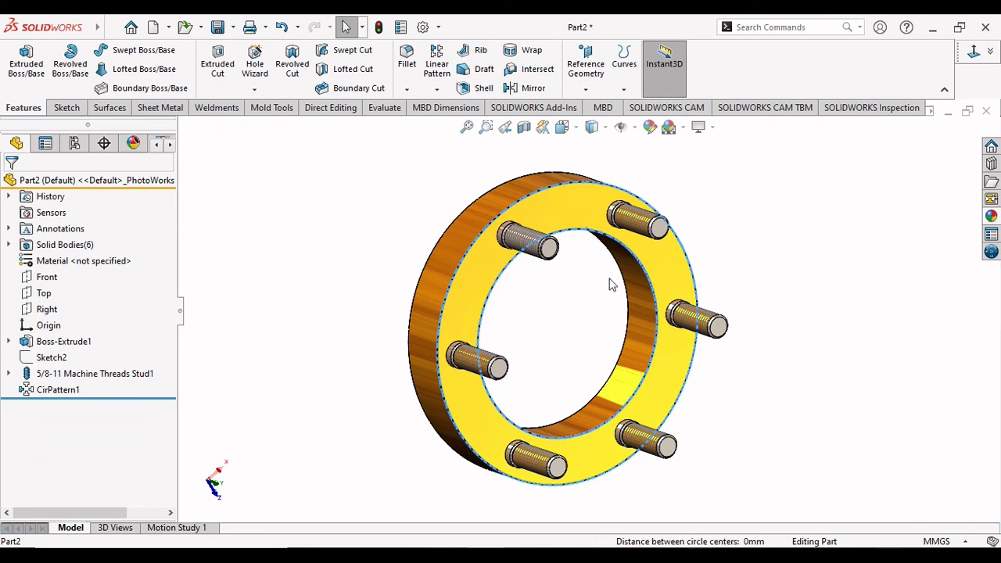
{"action": "left_click", "coordinate": [448, 231], "text": "ctrl"}
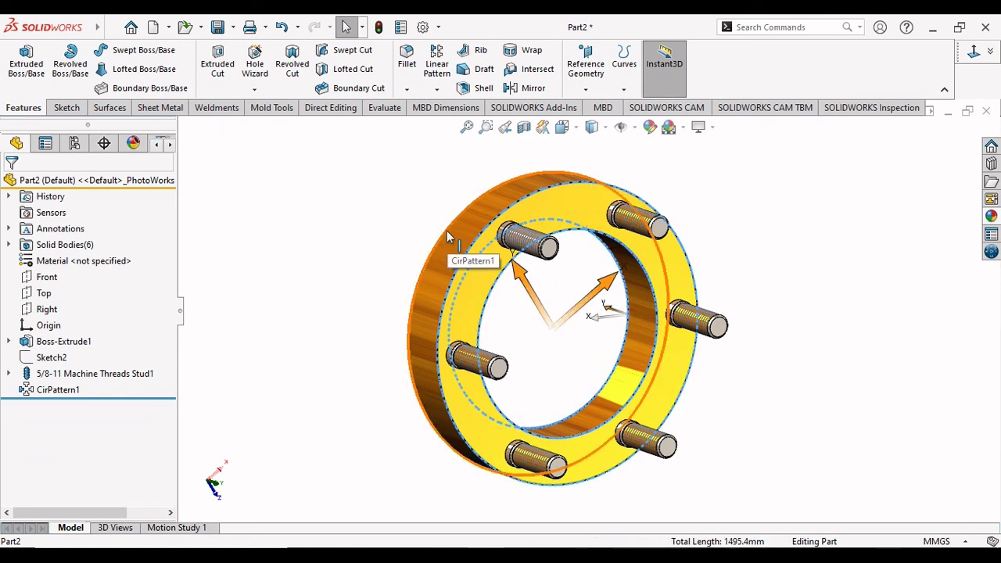
{"action": "left_click", "coordinate": [444, 260], "text": "ctrl"}
{"action": "left_click", "coordinate": [407, 90]}
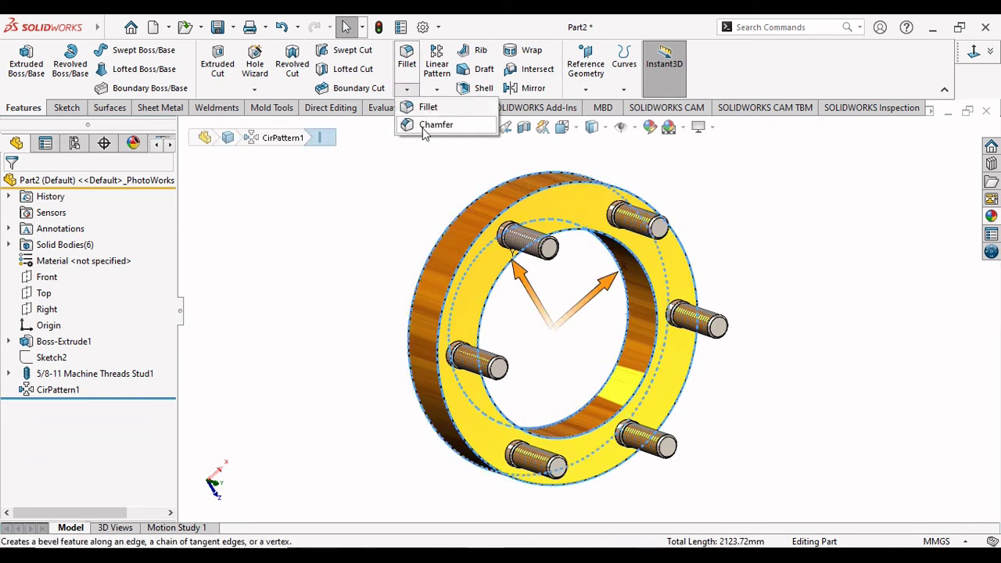
{"action": "left_click", "coordinate": [424, 125]}
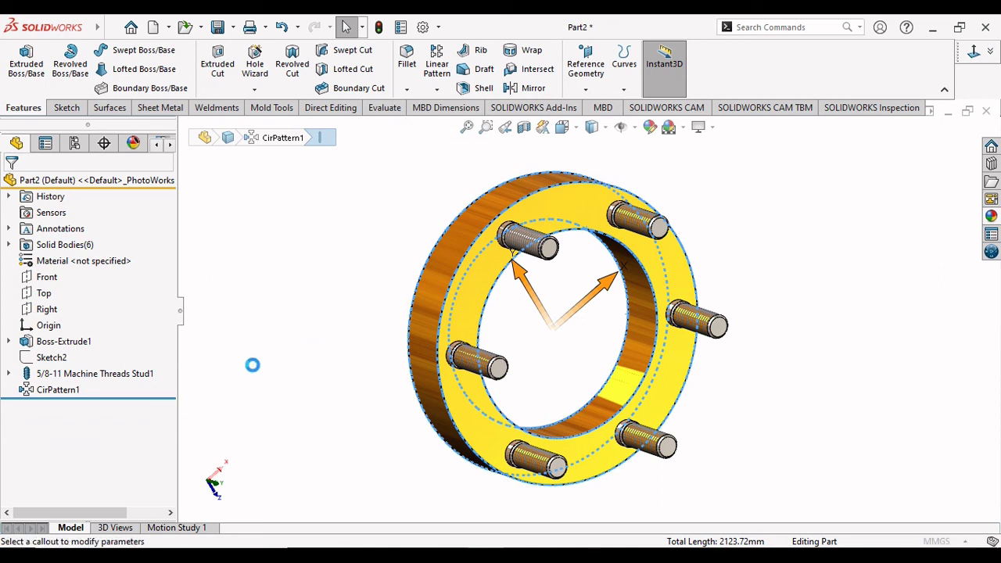
{"action": "scroll", "coordinate": [172, 402], "scroll_direction": "down", "scroll_amount": 2}
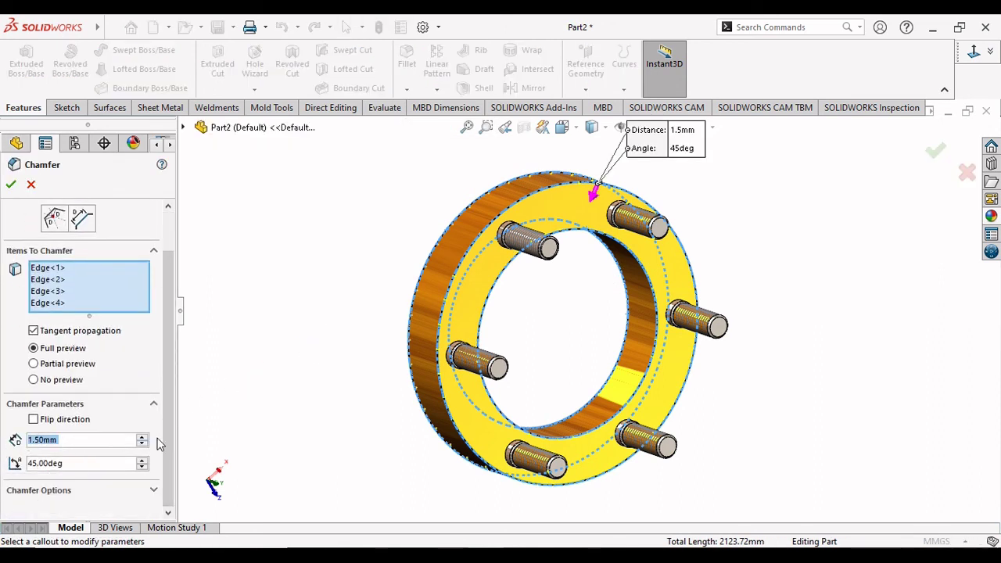
{"action": "type", "text": "2"}
{"action": "key", "text": "Tab"}
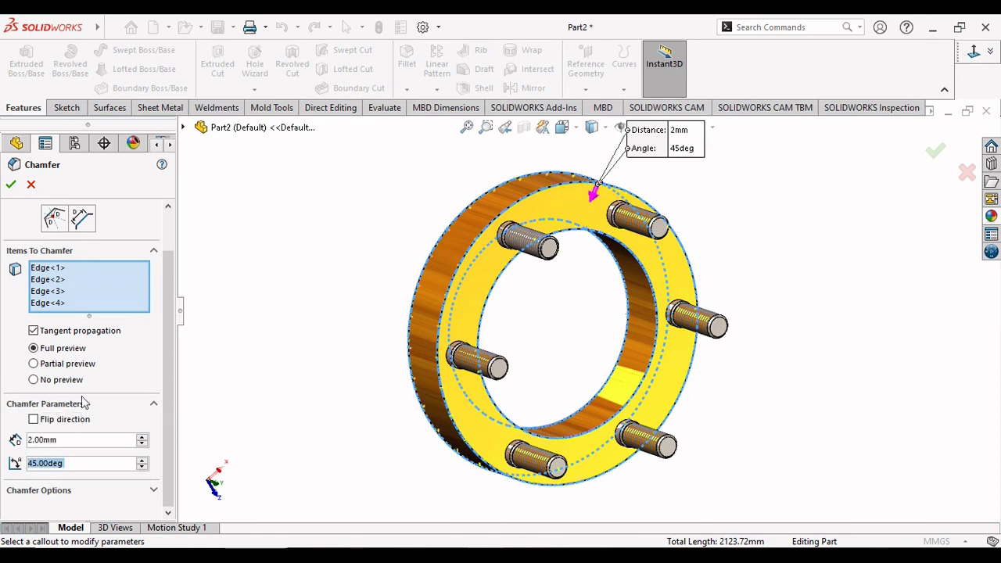
{"action": "left_click", "coordinate": [320, 413]}
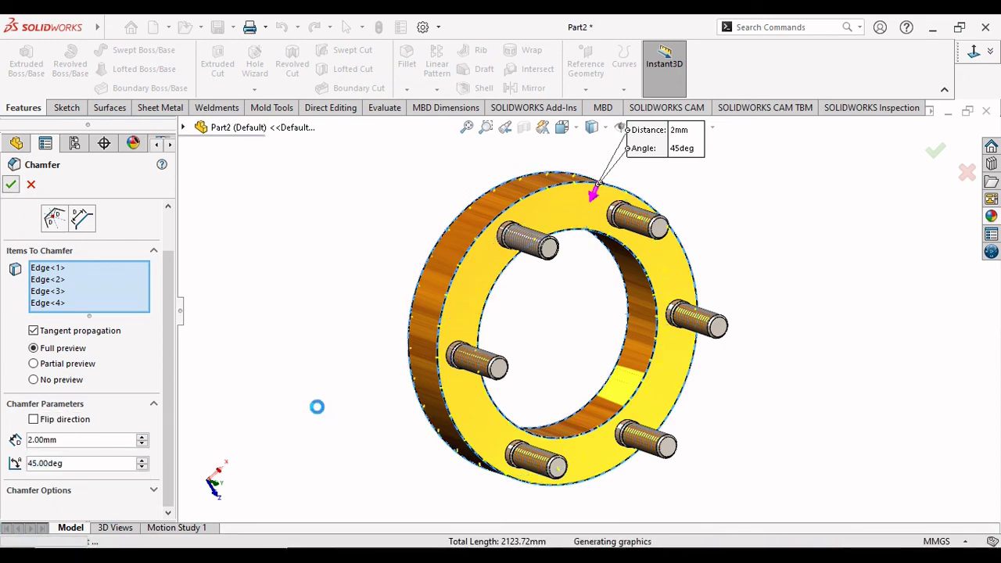
Step: Accept the 2 mm Chamfer2 and orbit to view the part's underside
{"action": "key", "text": "Return"}
{"action": "scroll", "coordinate": [431, 345], "scroll_direction": "down", "scroll_amount": 3}
{"action": "scroll", "coordinate": [438, 367], "scroll_direction": "up", "scroll_amount": 2}
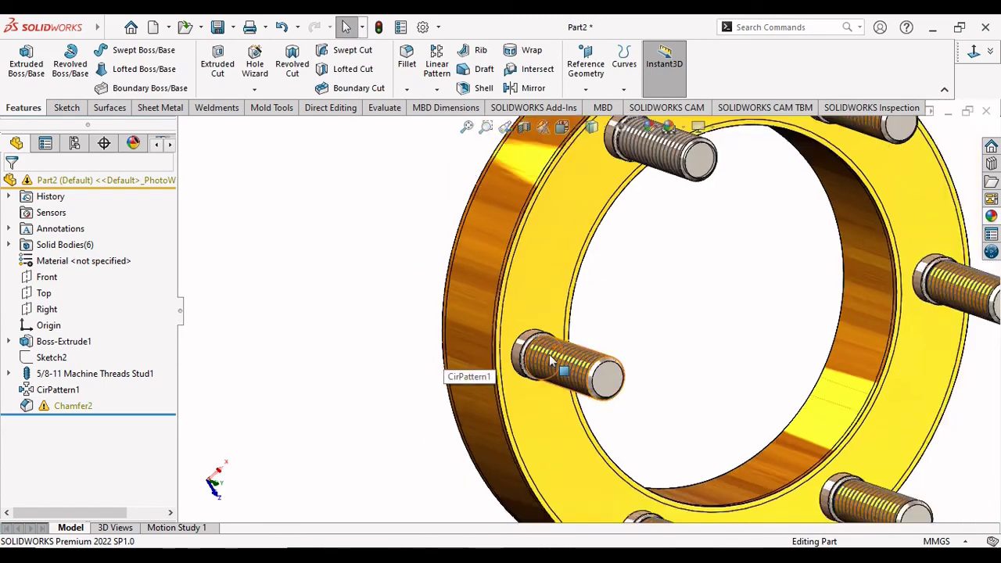
{"action": "scroll", "coordinate": [438, 367], "scroll_direction": "up", "scroll_amount": 1}
{"action": "mouse_move", "coordinate": [847, 268]}
{"action": "middle_mouse_down"}
{"action": "mouse_move", "coordinate": [730, 399]}
{"action": "mouse_move", "coordinate": [622, 151]}
{"action": "middle_mouse_up"}
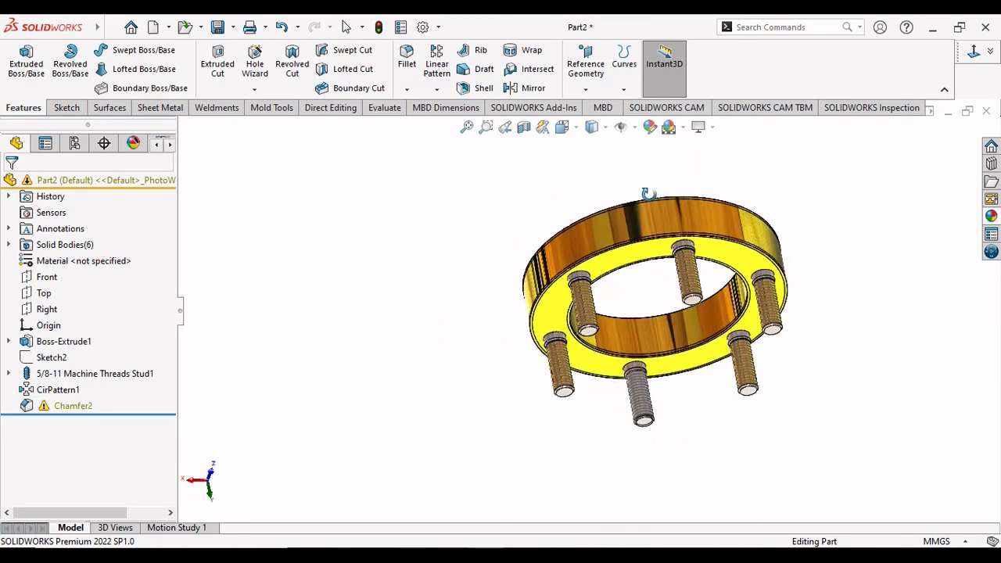
{"action": "scroll", "coordinate": [782, 313], "scroll_direction": "up", "scroll_amount": 2}
{"action": "scroll", "coordinate": [782, 313], "scroll_direction": "down", "scroll_amount": 2}
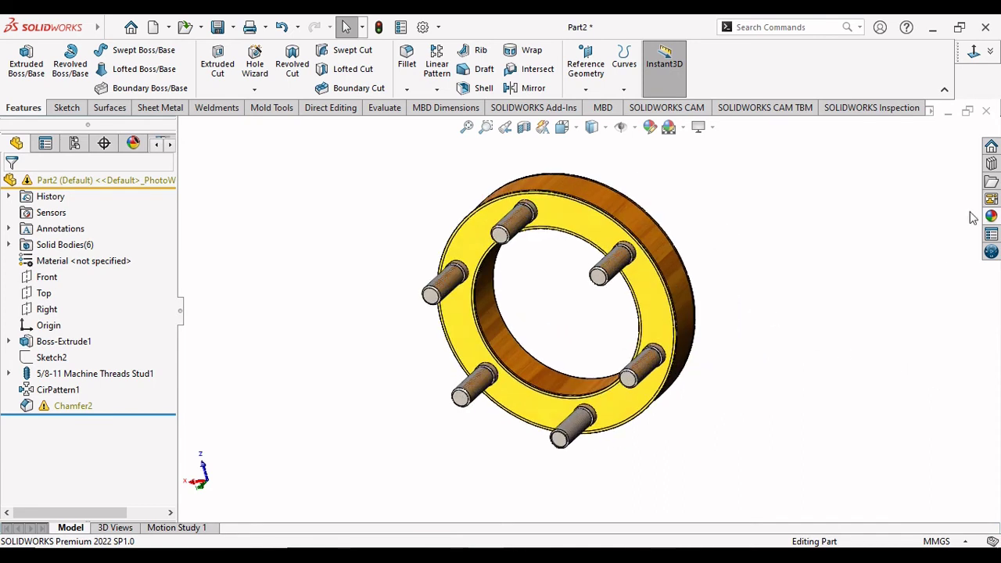
Step: Show the studded ring in isometric view and adjust the zoom
{"action": "left_click", "coordinate": [990, 50]}
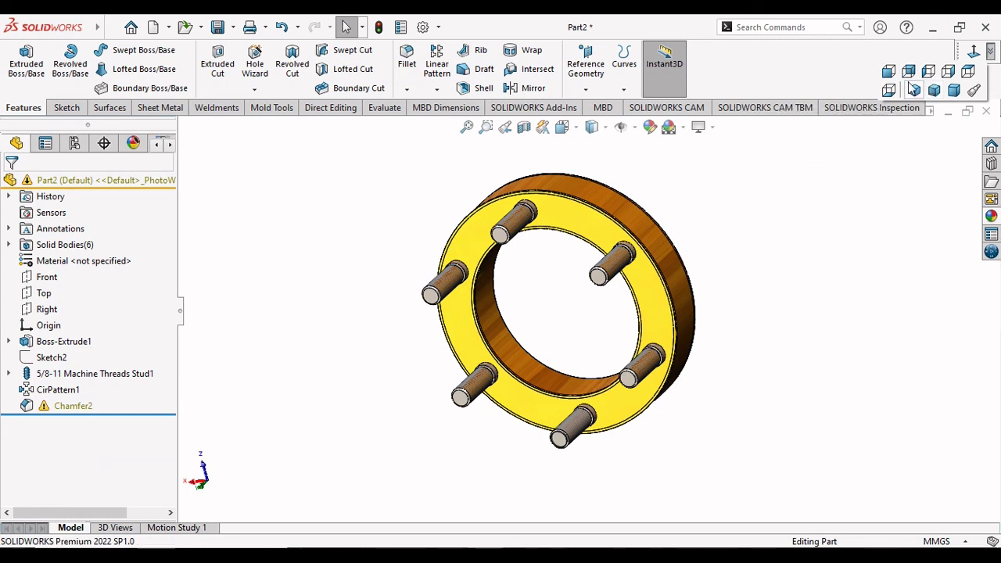
{"action": "left_click", "coordinate": [915, 90]}
{"action": "scroll", "coordinate": [714, 342], "scroll_direction": "down", "scroll_amount": 2}
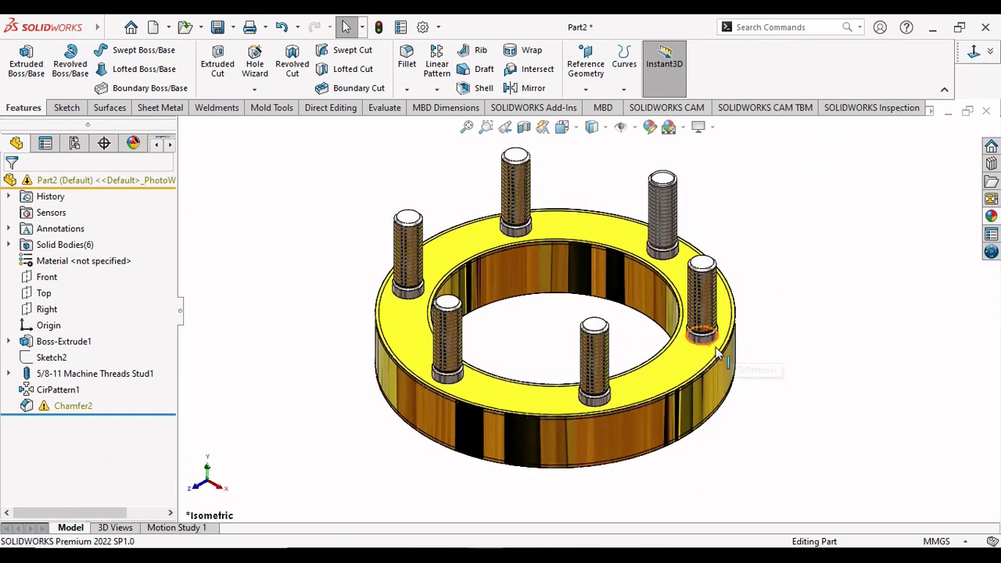
{"action": "scroll", "coordinate": [441, 245], "scroll_direction": "down", "scroll_amount": 2}
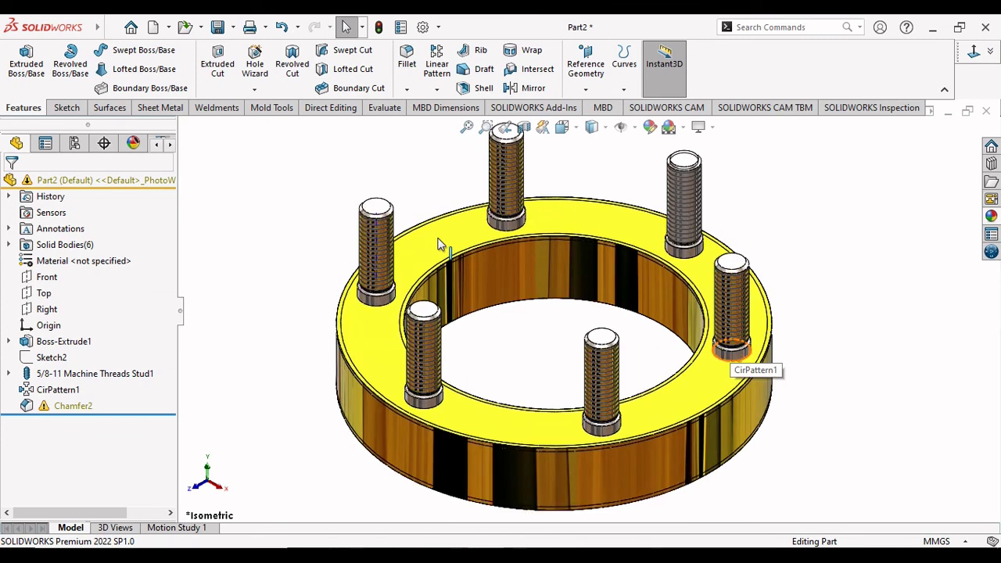
{"action": "scroll", "coordinate": [441, 244], "scroll_direction": "up", "scroll_amount": 3}
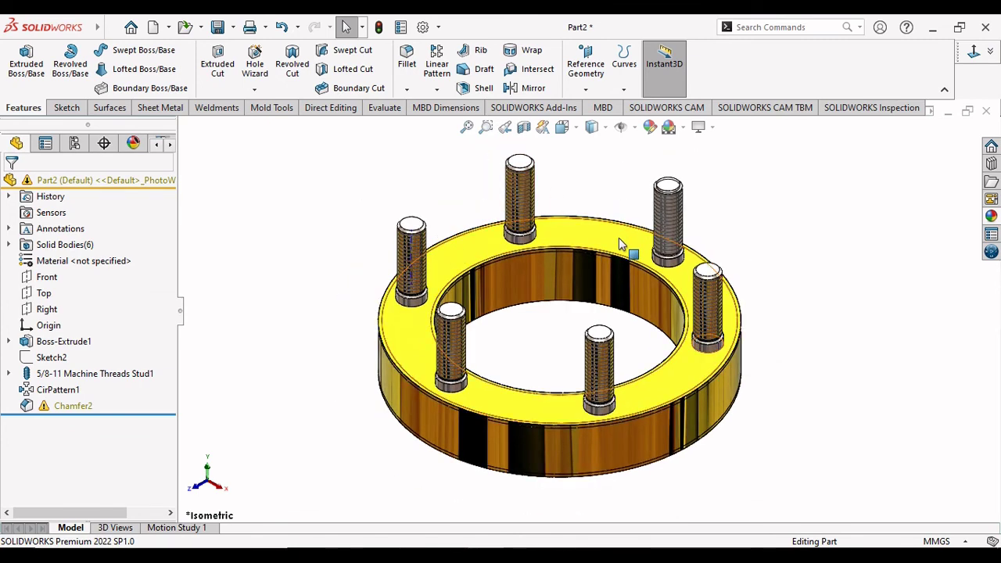
{"action": "scroll", "coordinate": [618, 238], "scroll_direction": "down", "scroll_amount": 2}
{"action": "scroll", "coordinate": [619, 238], "scroll_direction": "up", "scroll_amount": 1}
{"action": "scroll", "coordinate": [619, 238], "scroll_direction": "up", "scroll_amount": 1}
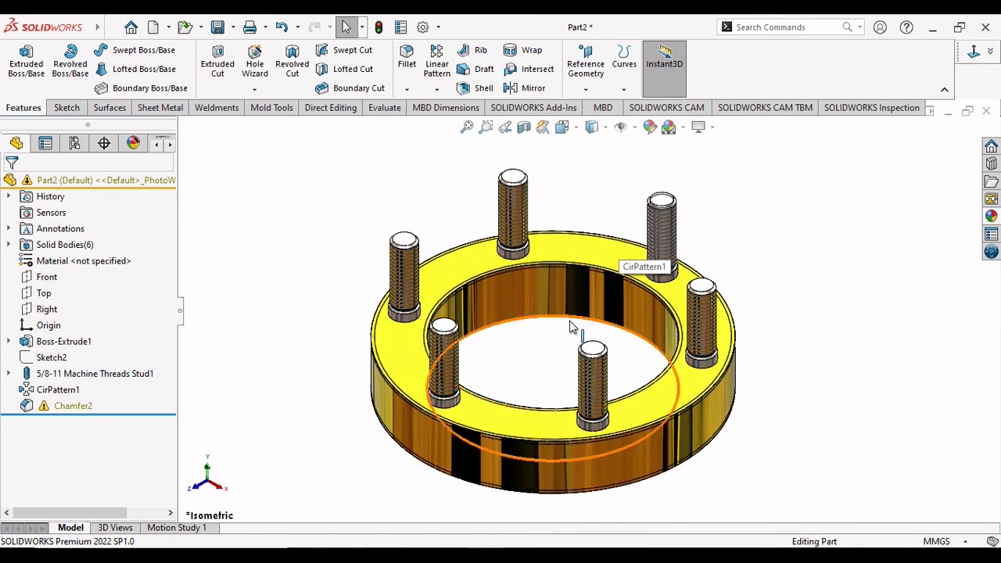
{"action": "scroll", "coordinate": [571, 327], "scroll_direction": "down", "scroll_amount": 2}
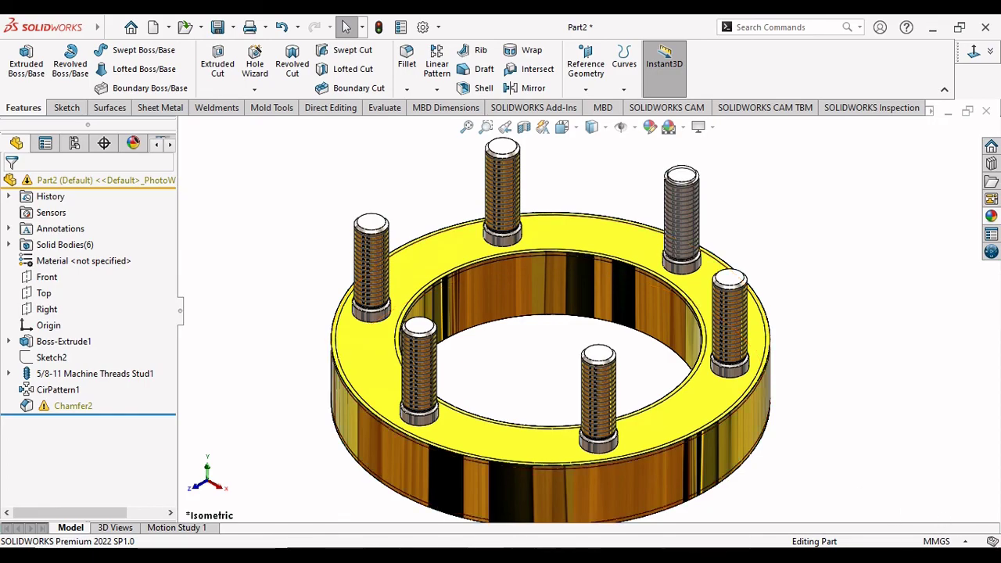